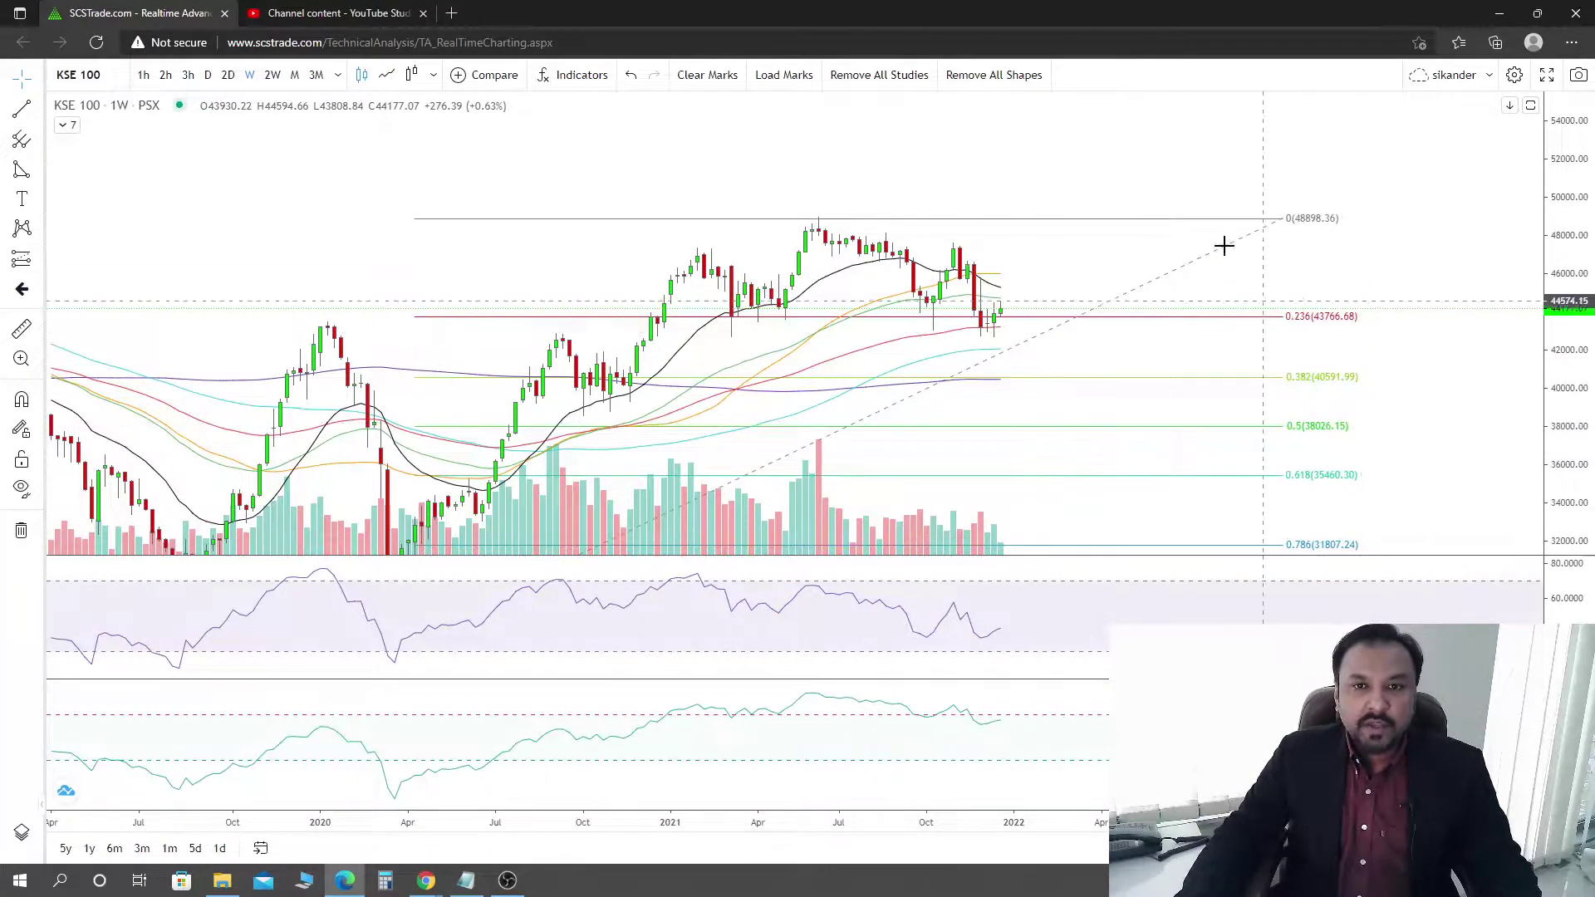
Step: Switch the KSE 100 chart from weekly to daily candles
{"action": "left_click_drag", "start_coordinate": [1173, 180], "coordinate": [1152, 190]}
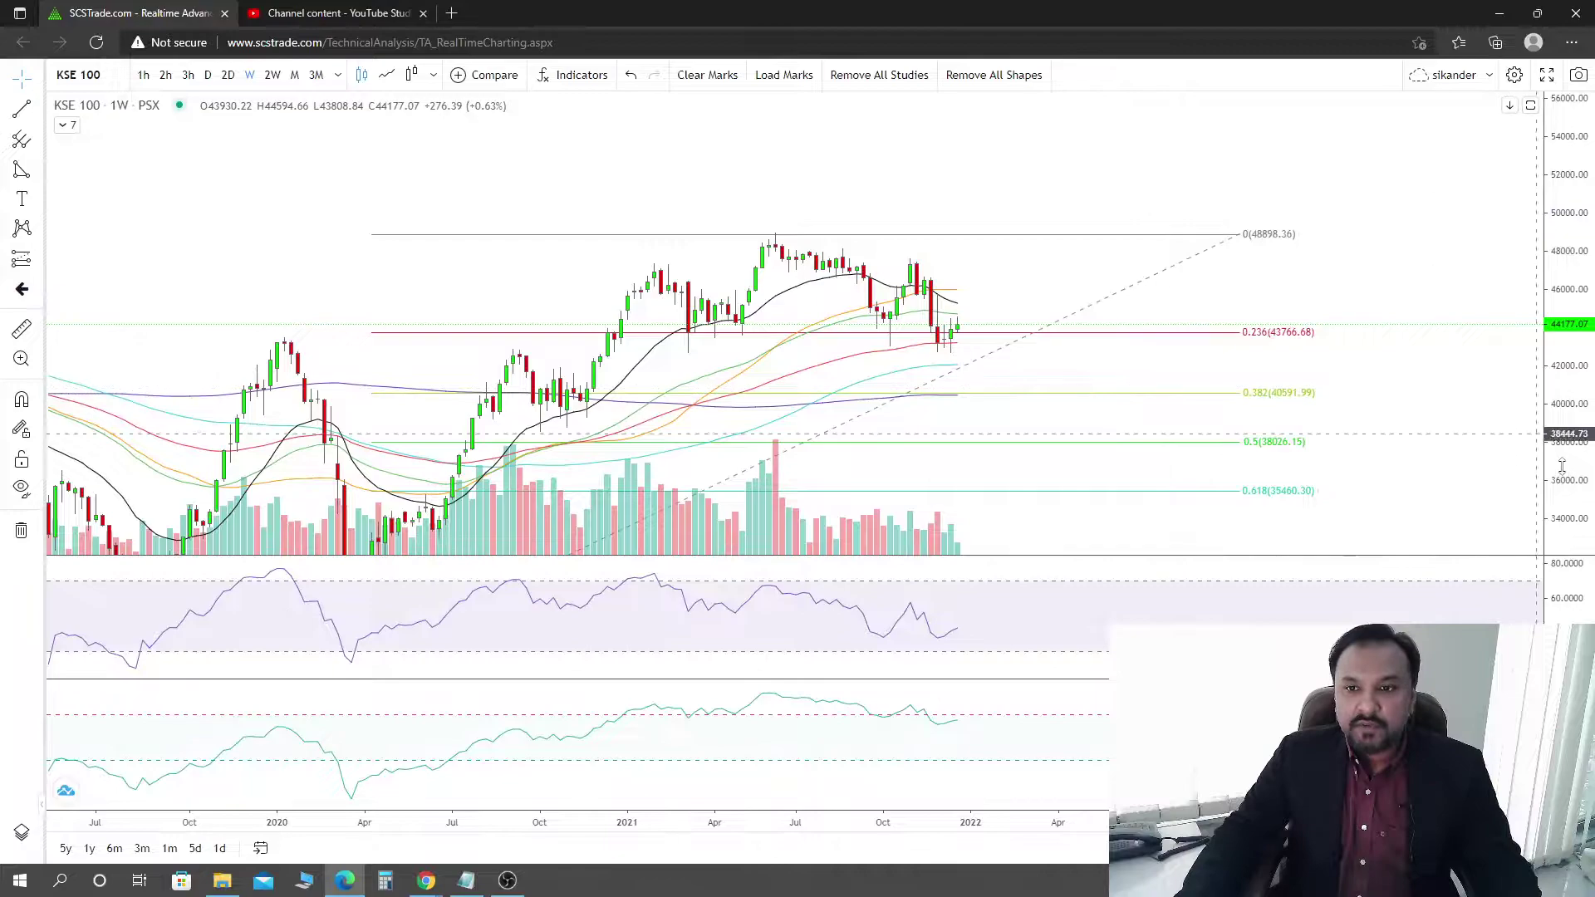
{"action": "left_click_drag", "start_coordinate": [1565, 468], "coordinate": [1572, 355]}
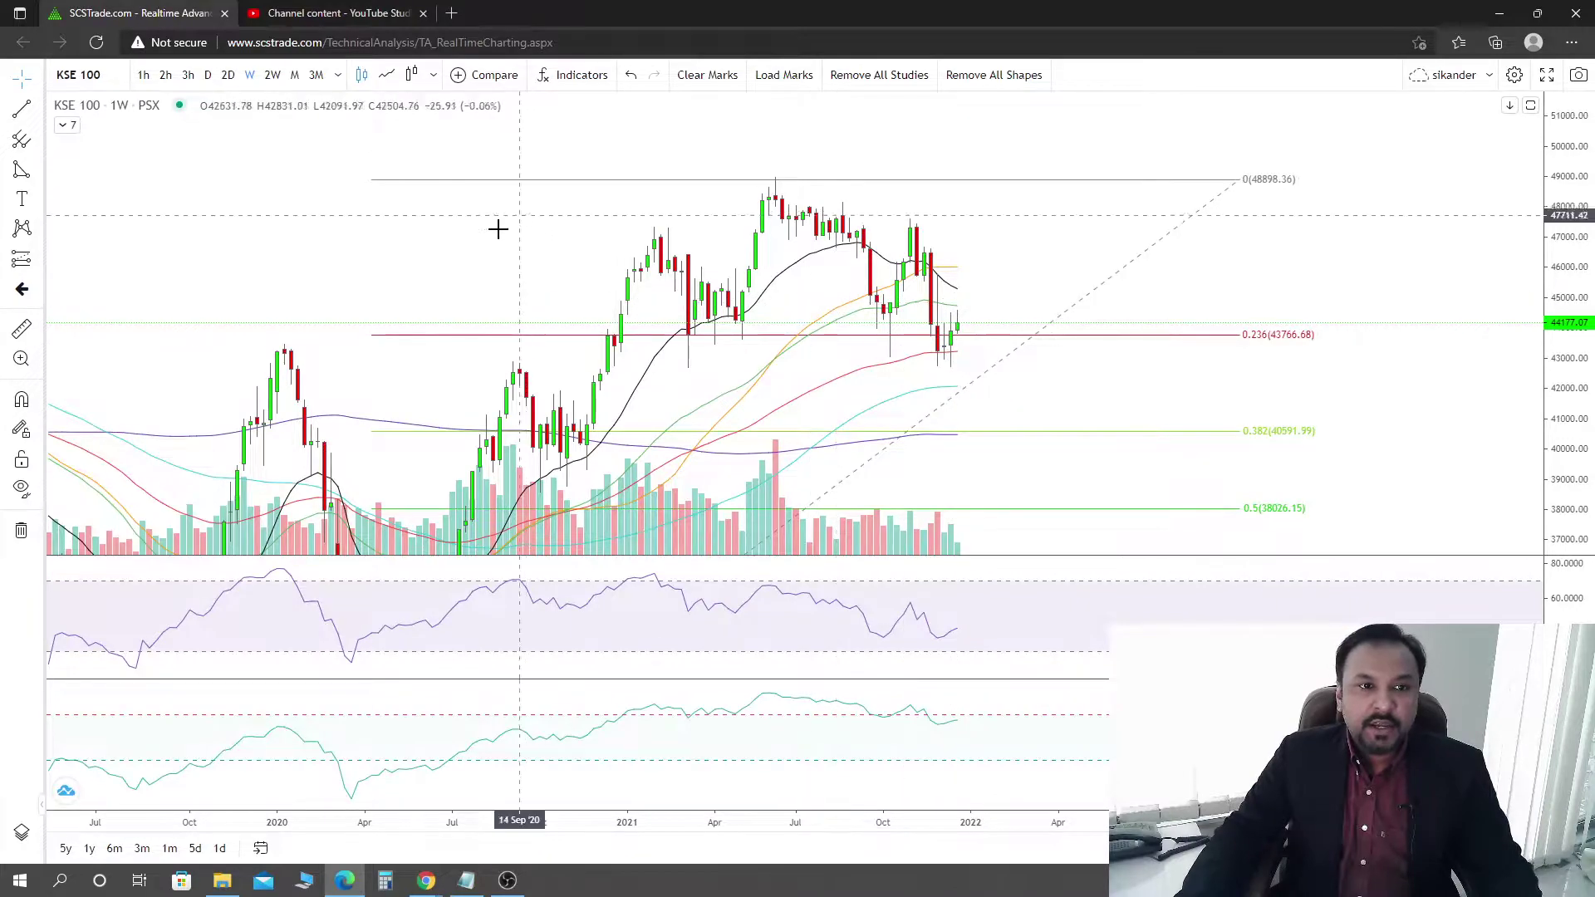
{"action": "left_click_drag", "start_coordinate": [511, 235], "coordinate": [620, 214]}
{"action": "scroll", "coordinate": [619, 212], "scroll_direction": "up", "scroll_amount": 1}
{"action": "scroll", "coordinate": [619, 213], "scroll_direction": "up", "scroll_amount": 1}
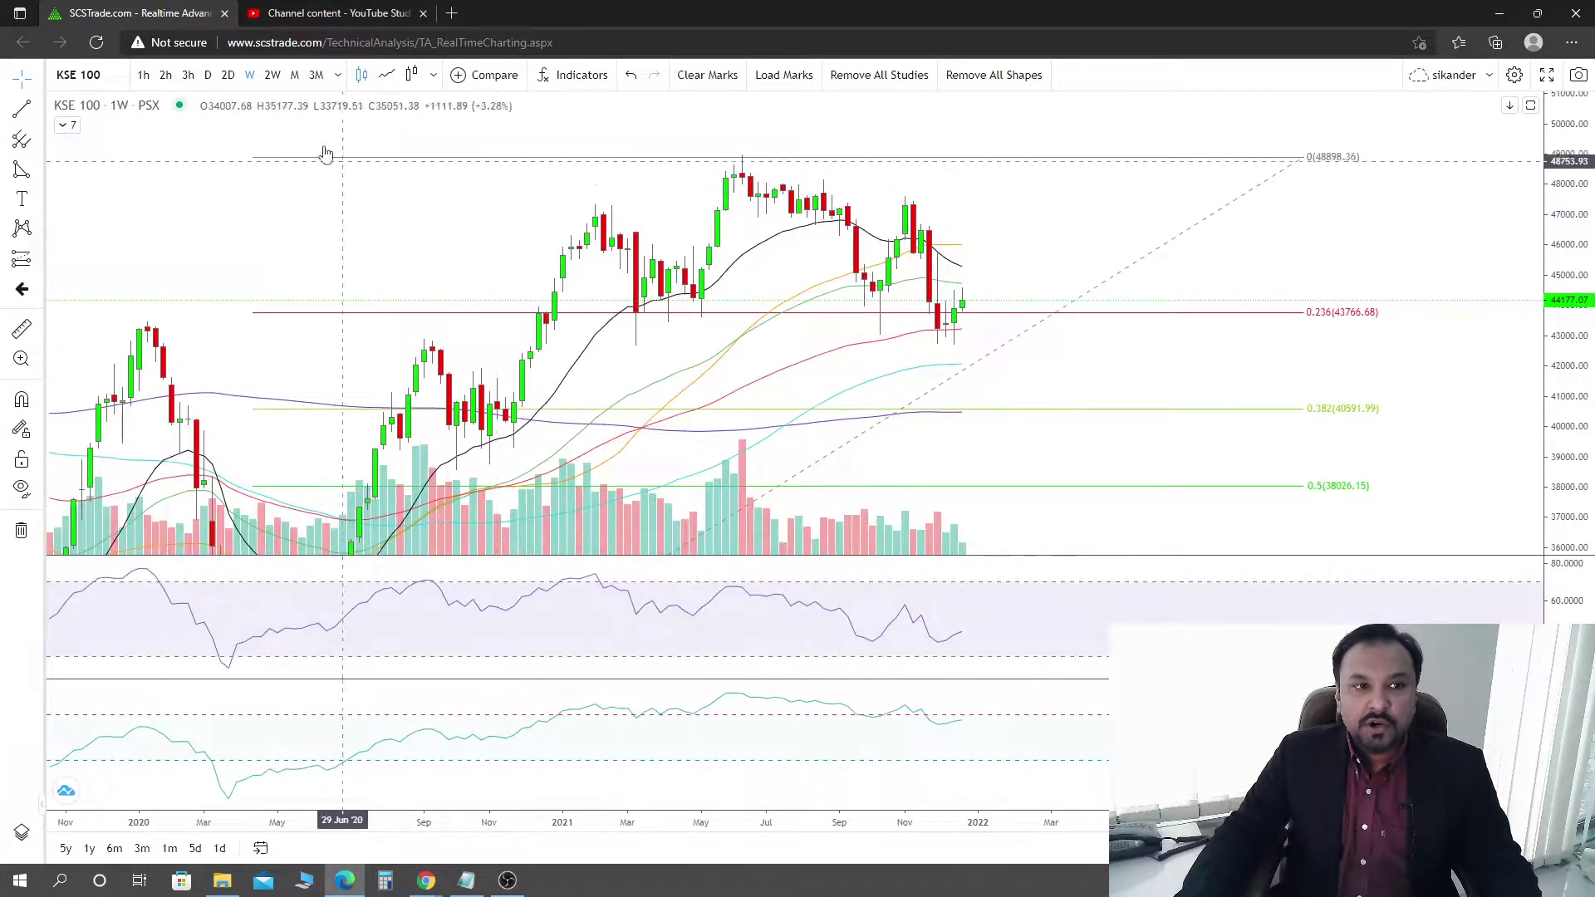
{"action": "left_click", "coordinate": [209, 75]}
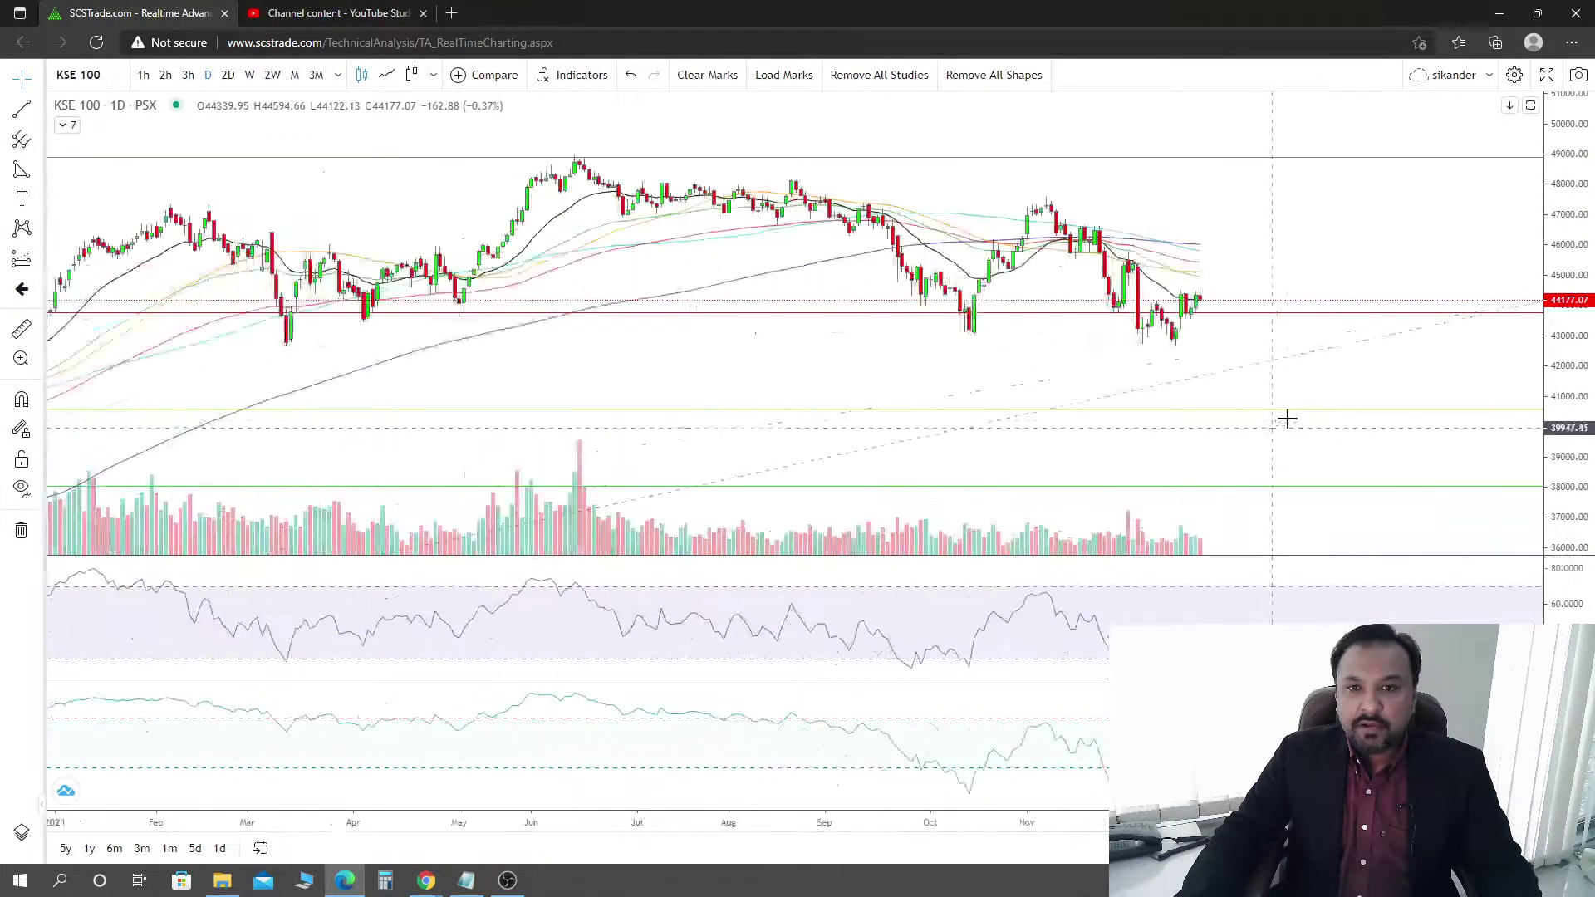
Step: Draw a Fib Retracement from the mid-June 2021 high at about 49,001 down to the December low at about 42,691
{"action": "left_click_drag", "start_coordinate": [1299, 263], "coordinate": [1204, 341]}
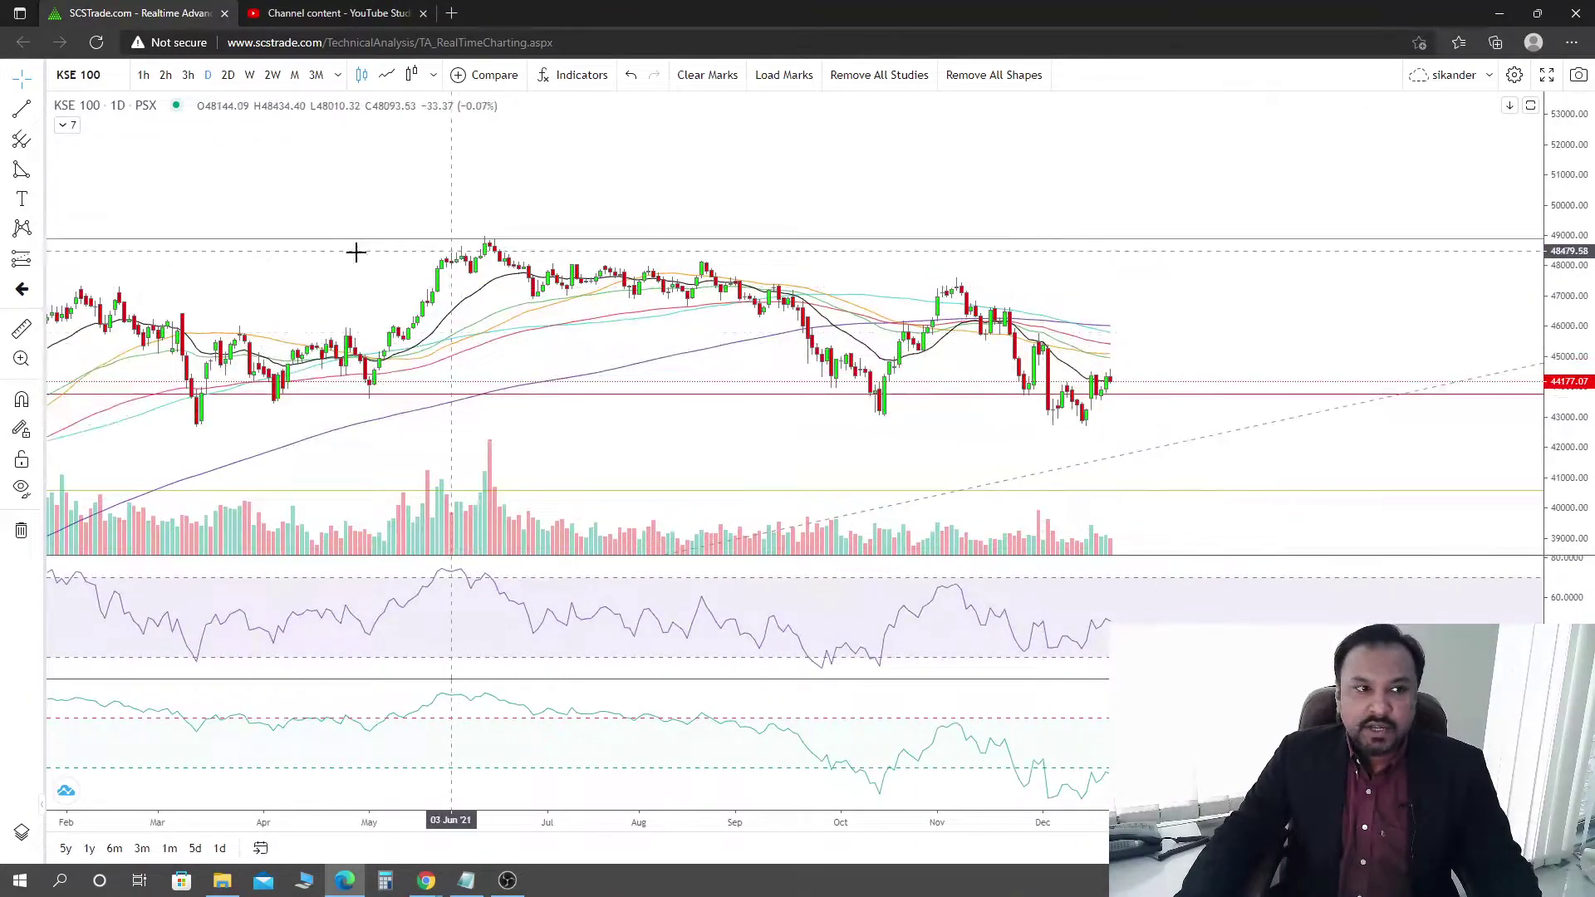
{"action": "left_click", "coordinate": [38, 140]}
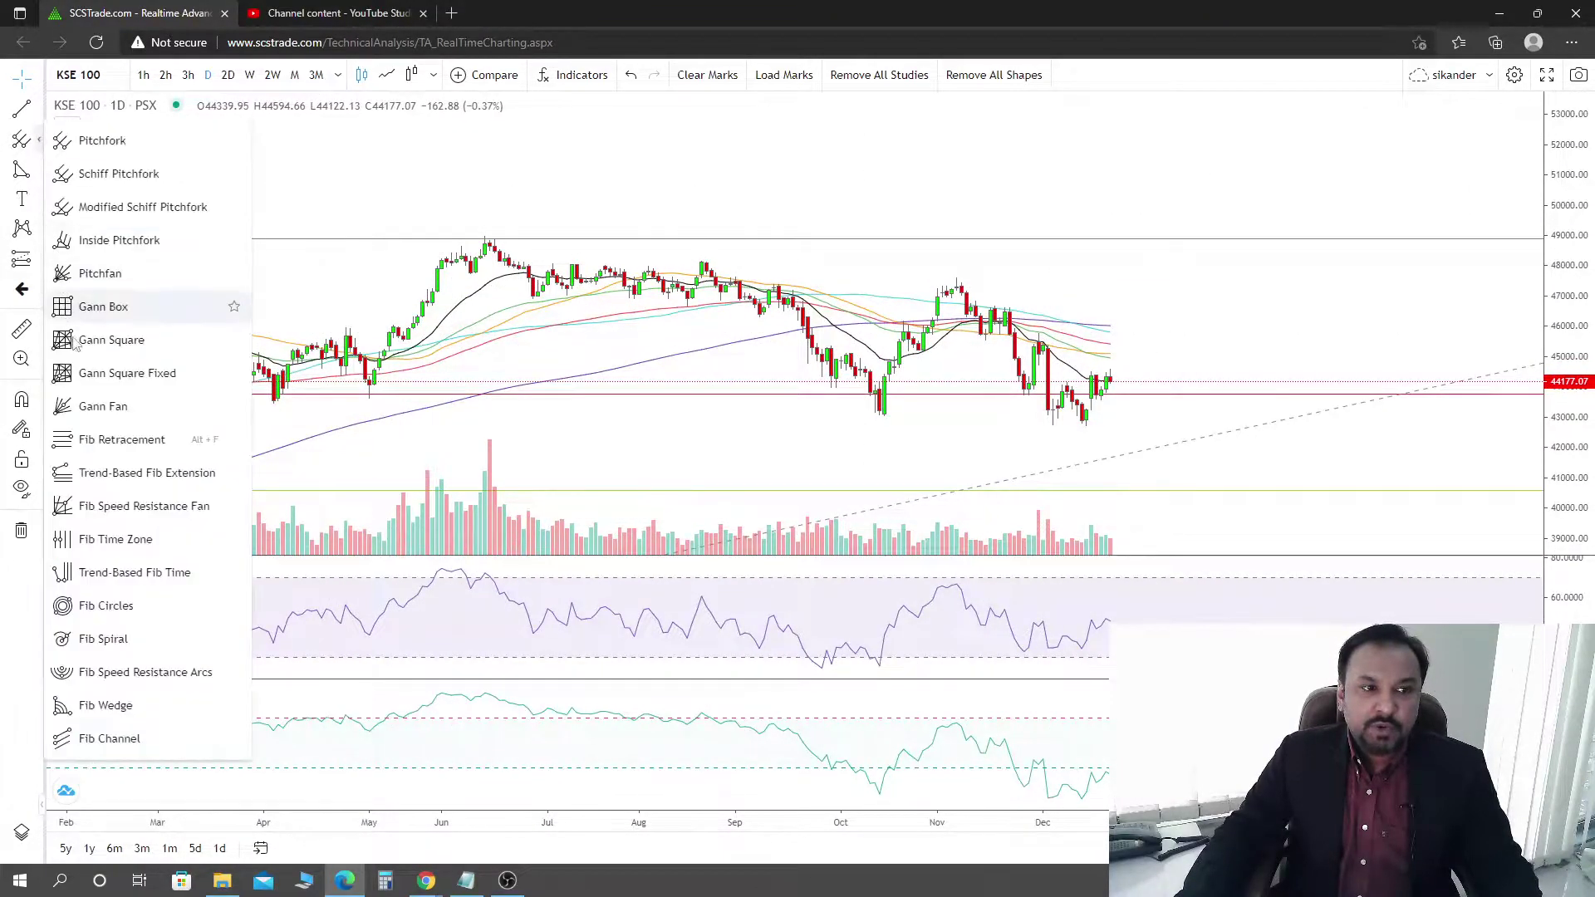
{"action": "left_click", "coordinate": [116, 441]}
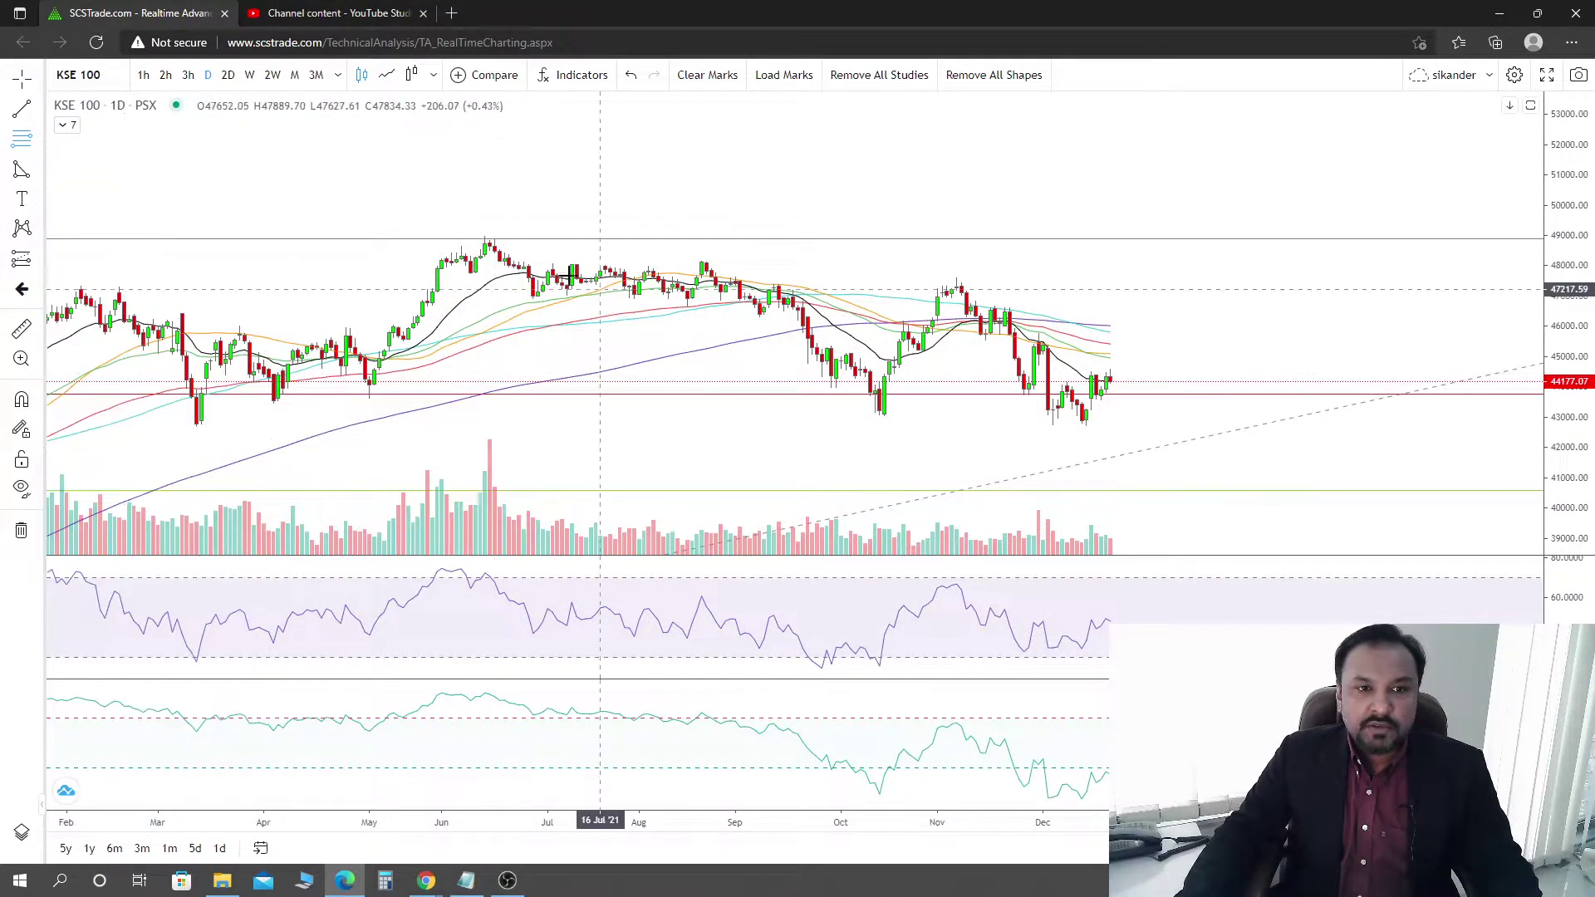
{"action": "left_click", "coordinate": [493, 235]}
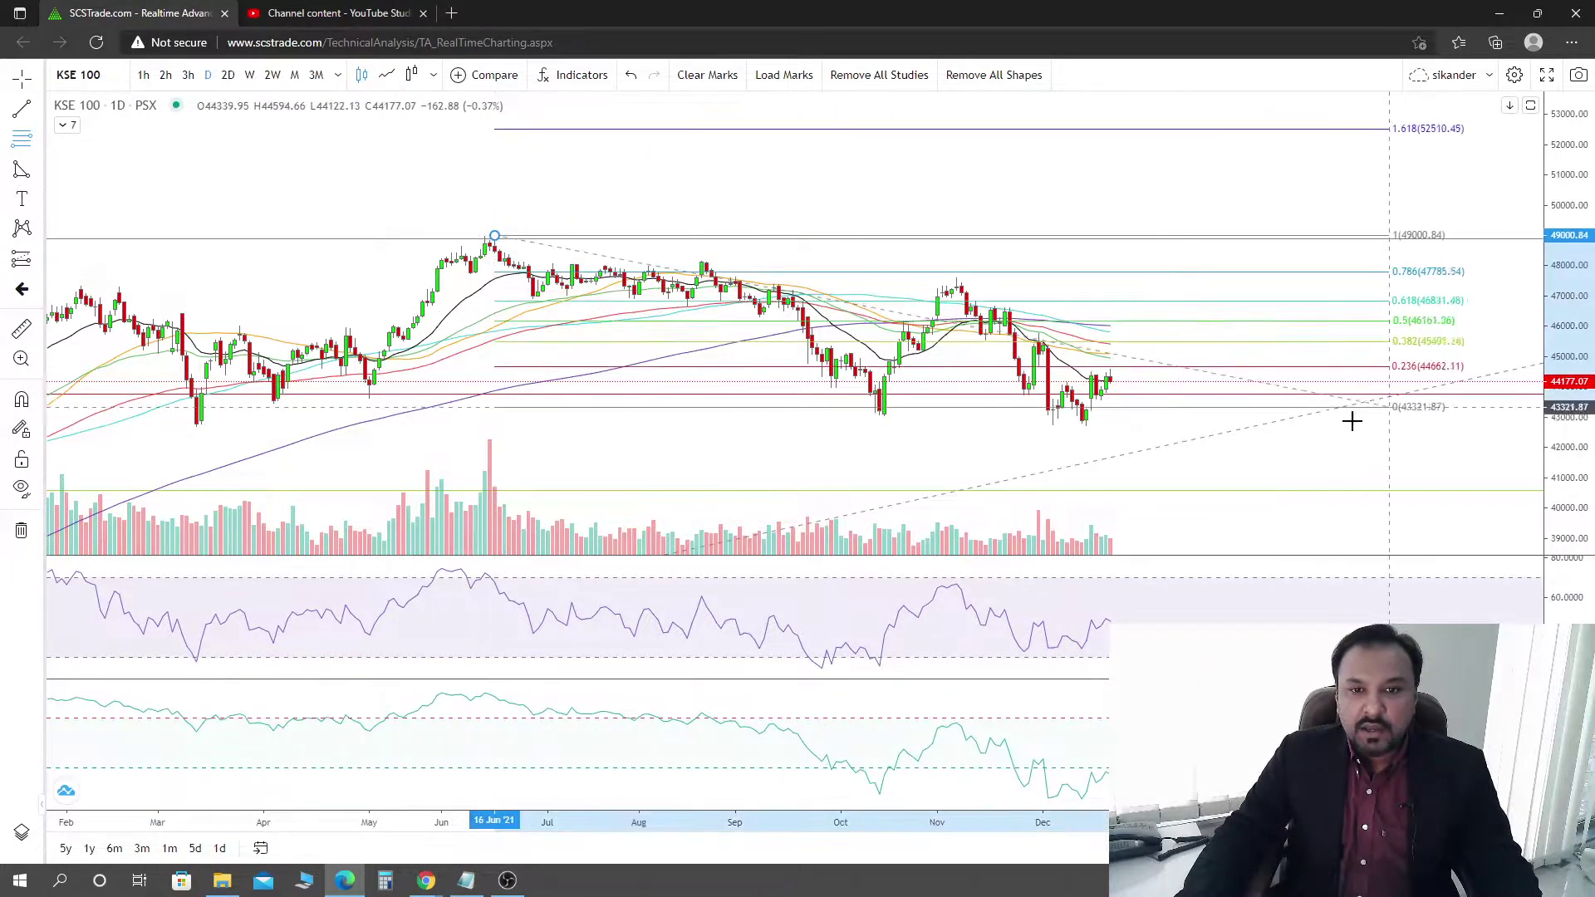
{"action": "left_click", "coordinate": [1337, 426]}
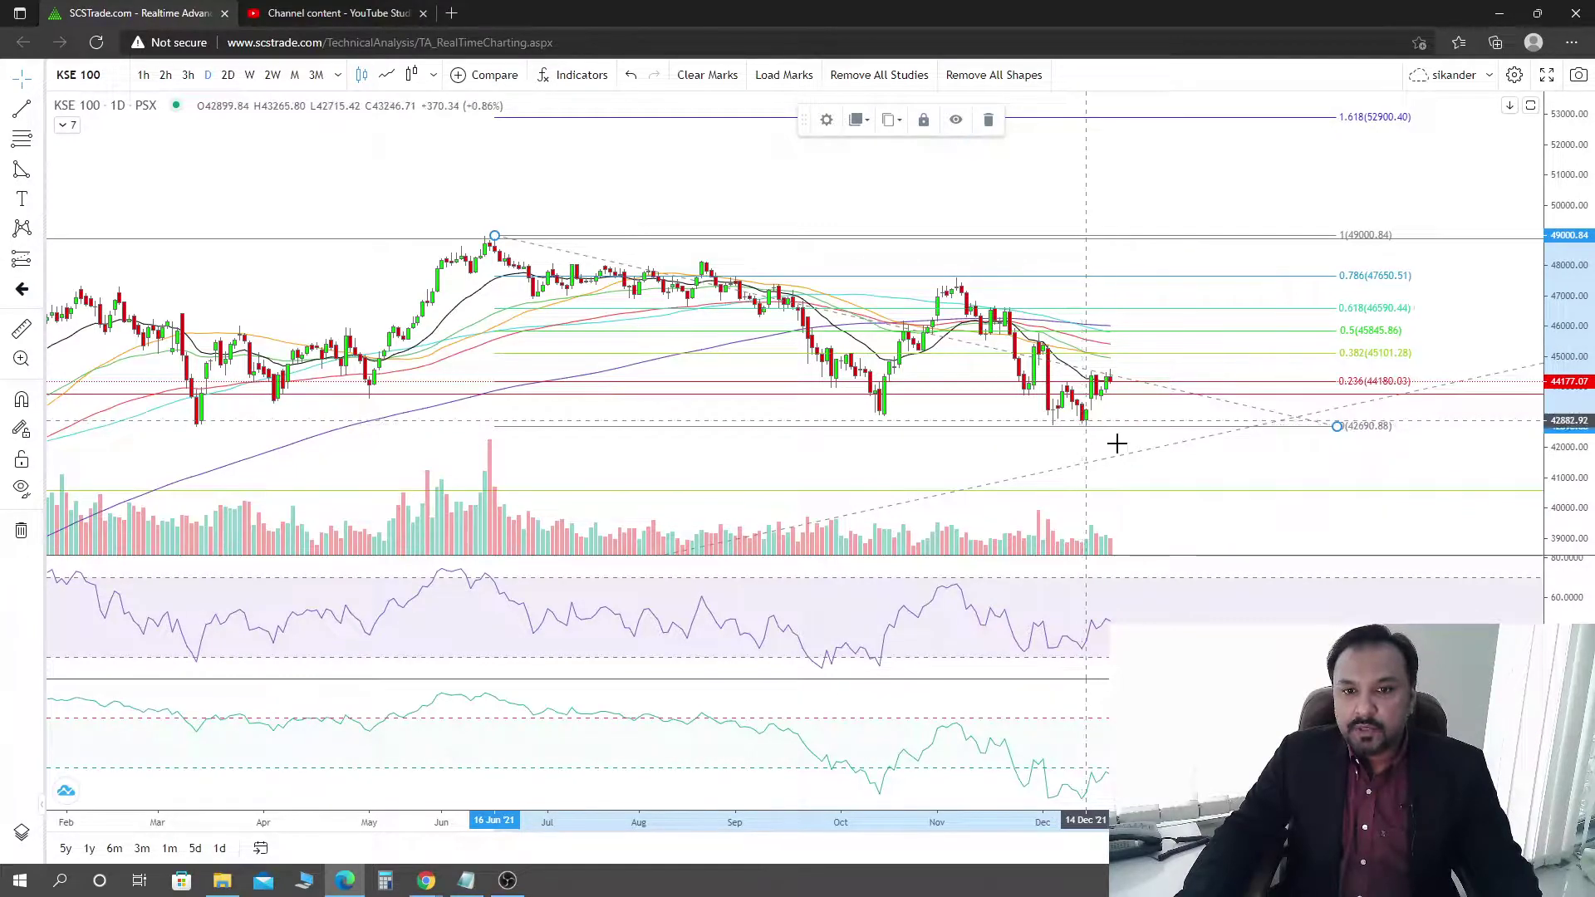
Step: Examine the recent daily candles against the new Fibonacci levels and the moving averages, close up and in the wider trend
{"action": "left_click_drag", "start_coordinate": [1566, 525], "coordinate": [1570, 282]}
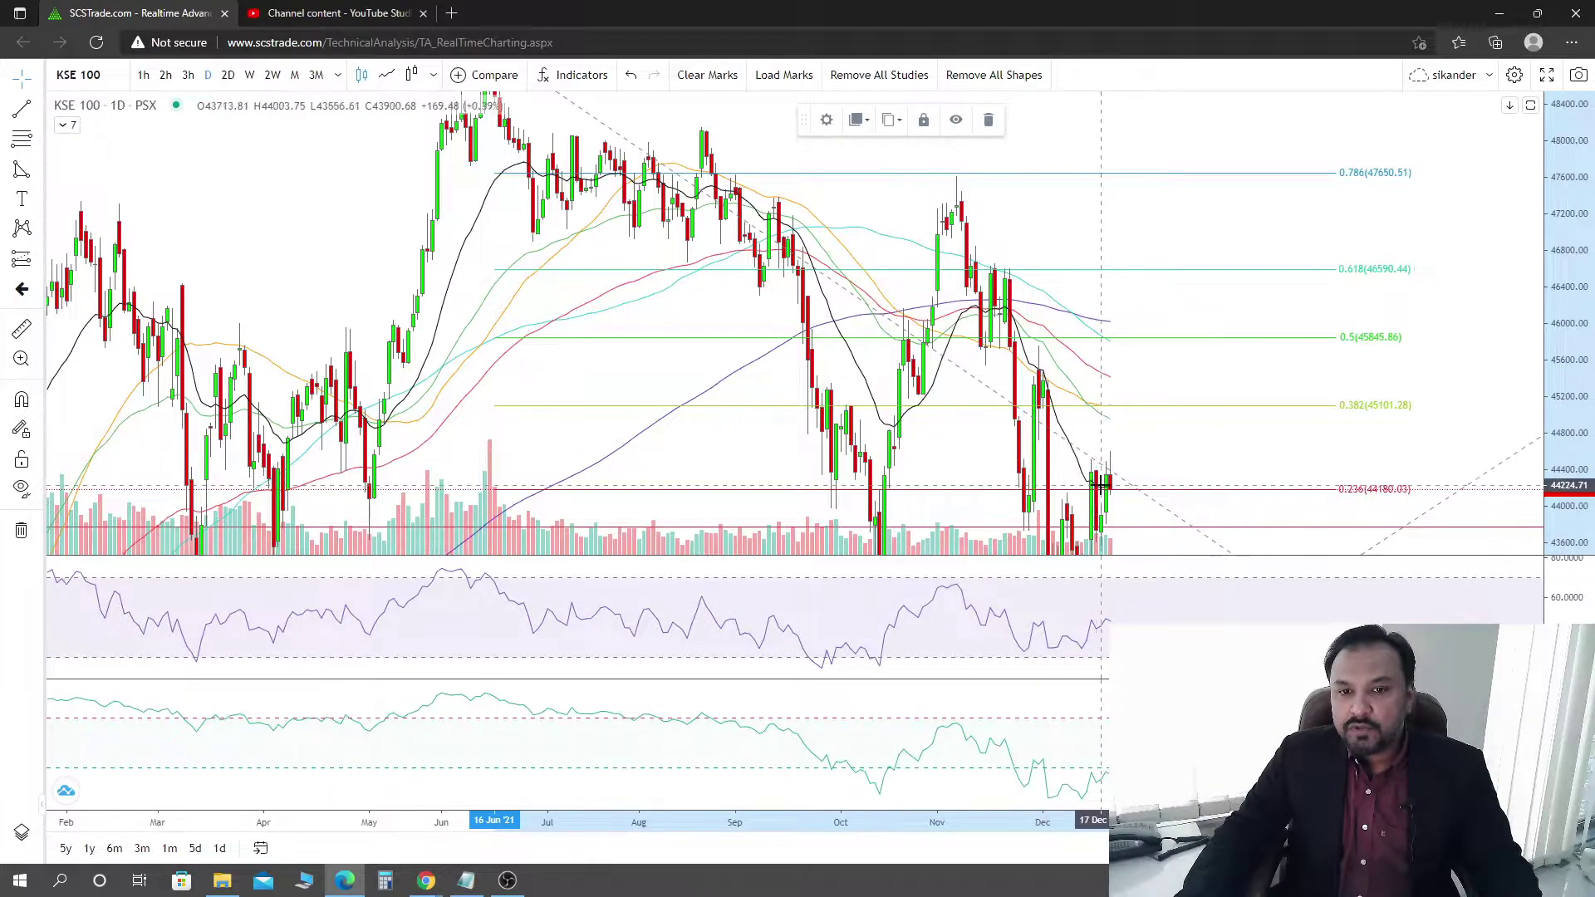
{"action": "left_click_drag", "start_coordinate": [1268, 448], "coordinate": [1263, 285]}
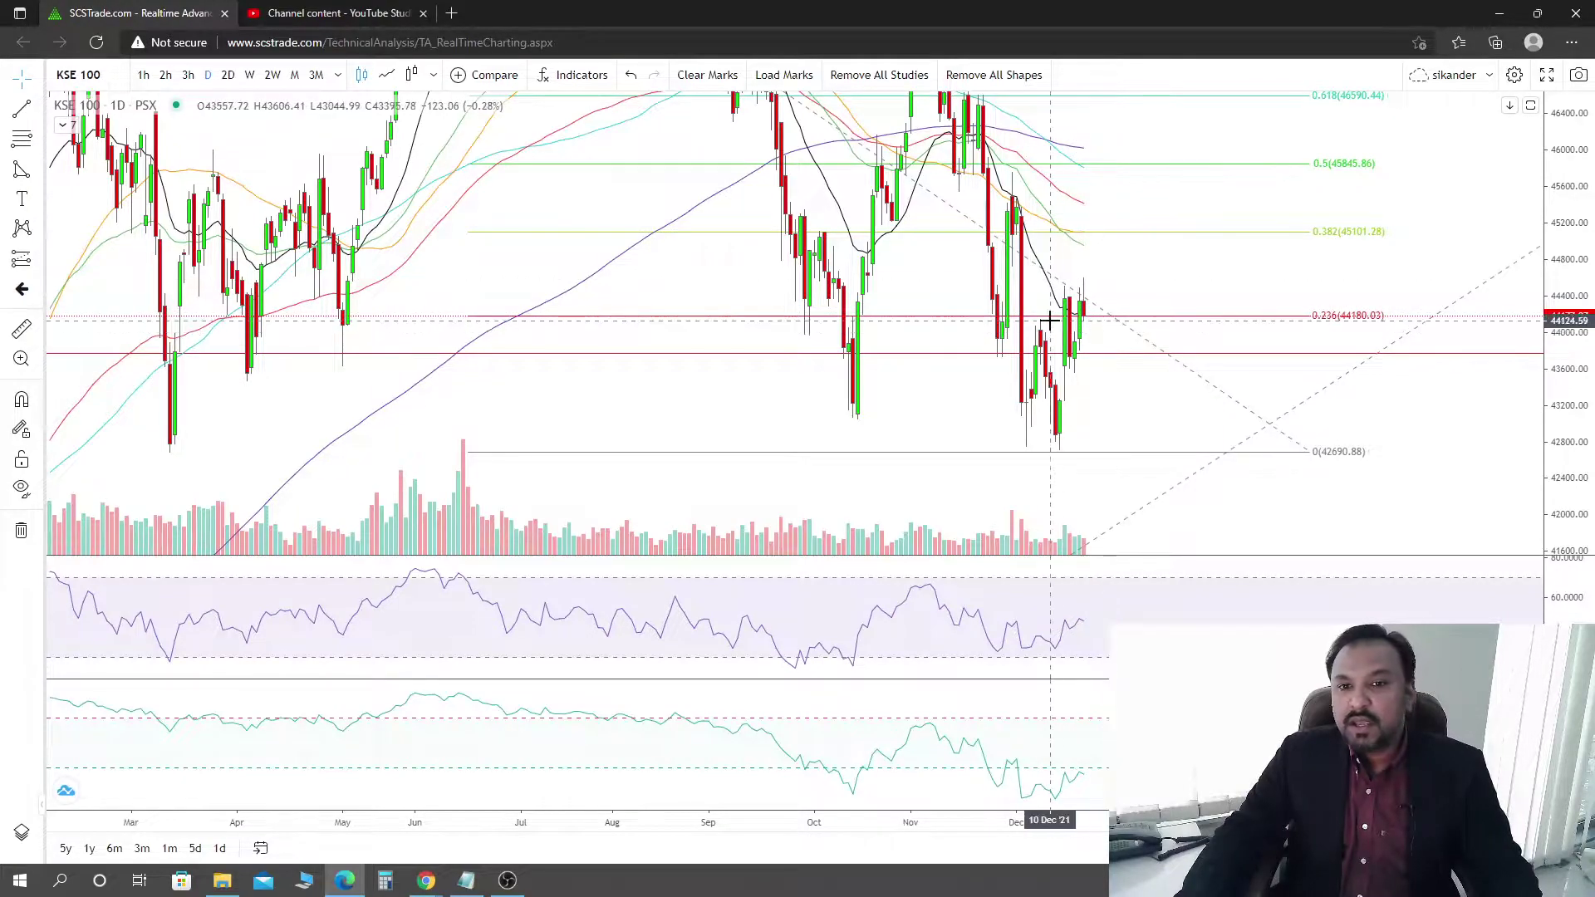
{"action": "scroll", "coordinate": [1080, 361], "scroll_direction": "up", "scroll_amount": 2}
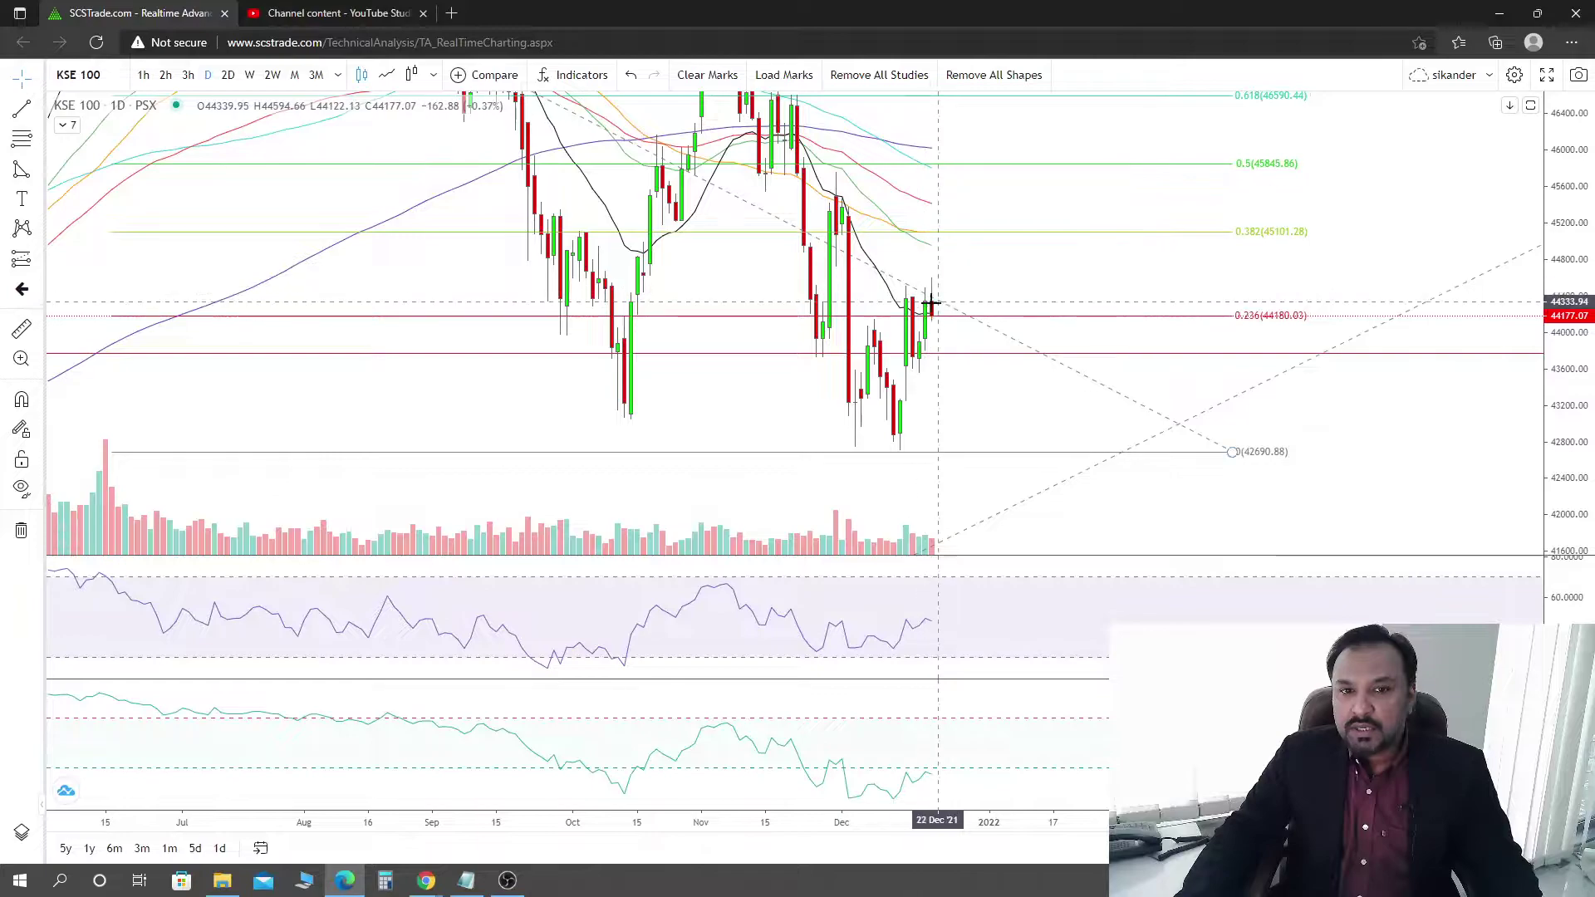
{"action": "left_click_drag", "start_coordinate": [963, 344], "coordinate": [1103, 398]}
{"action": "scroll", "coordinate": [1112, 397], "scroll_direction": "up", "scroll_amount": 2}
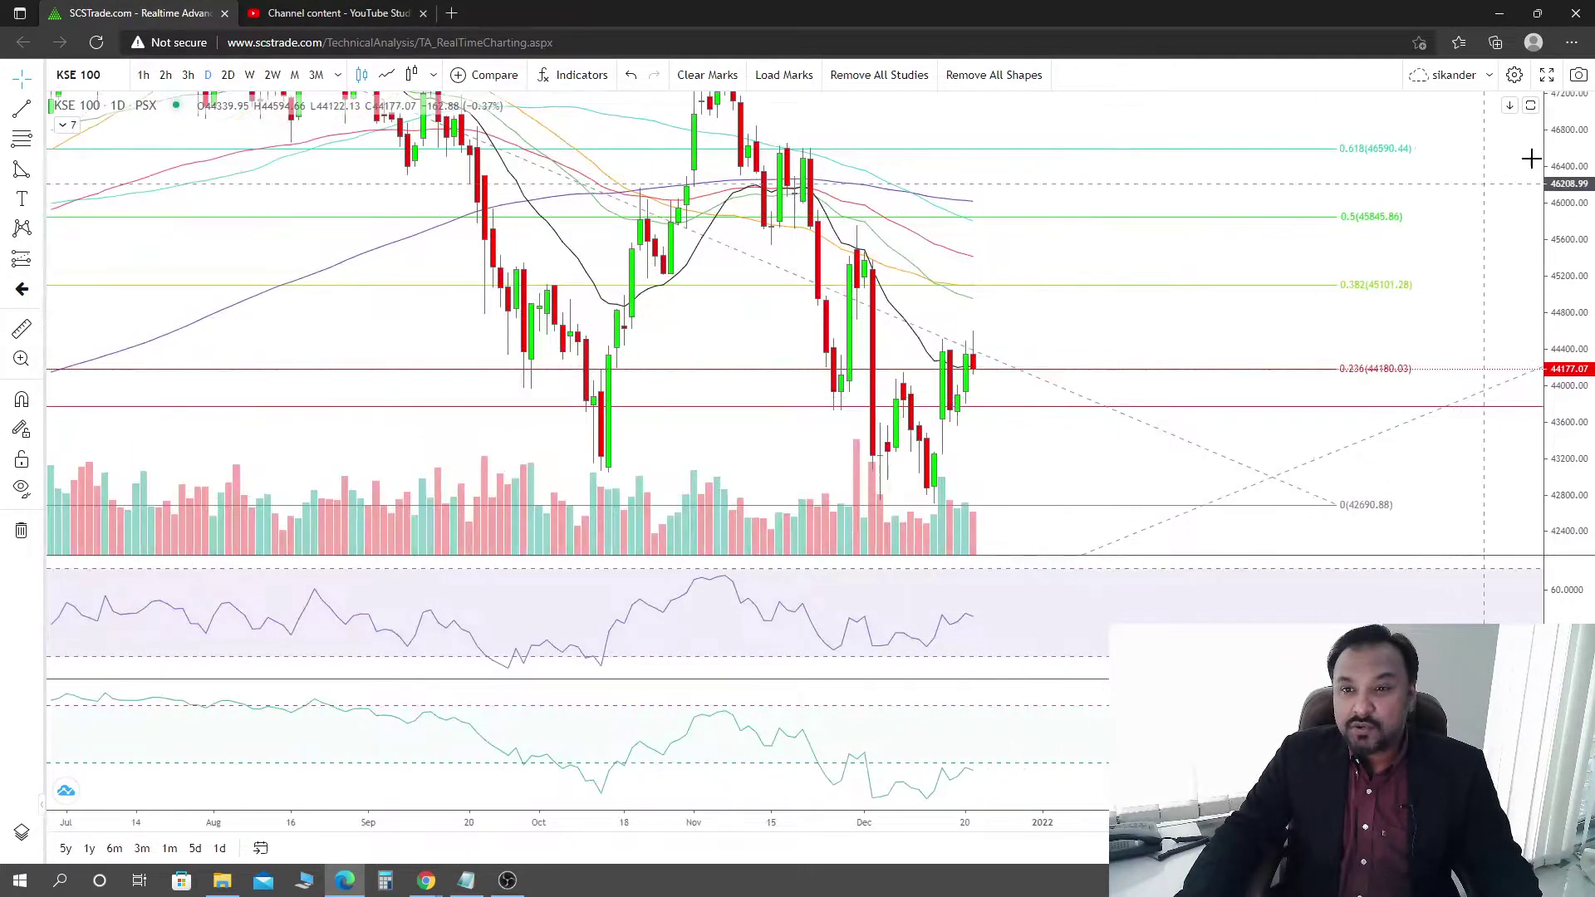
{"action": "left_click_drag", "start_coordinate": [1565, 172], "coordinate": [1310, 356]}
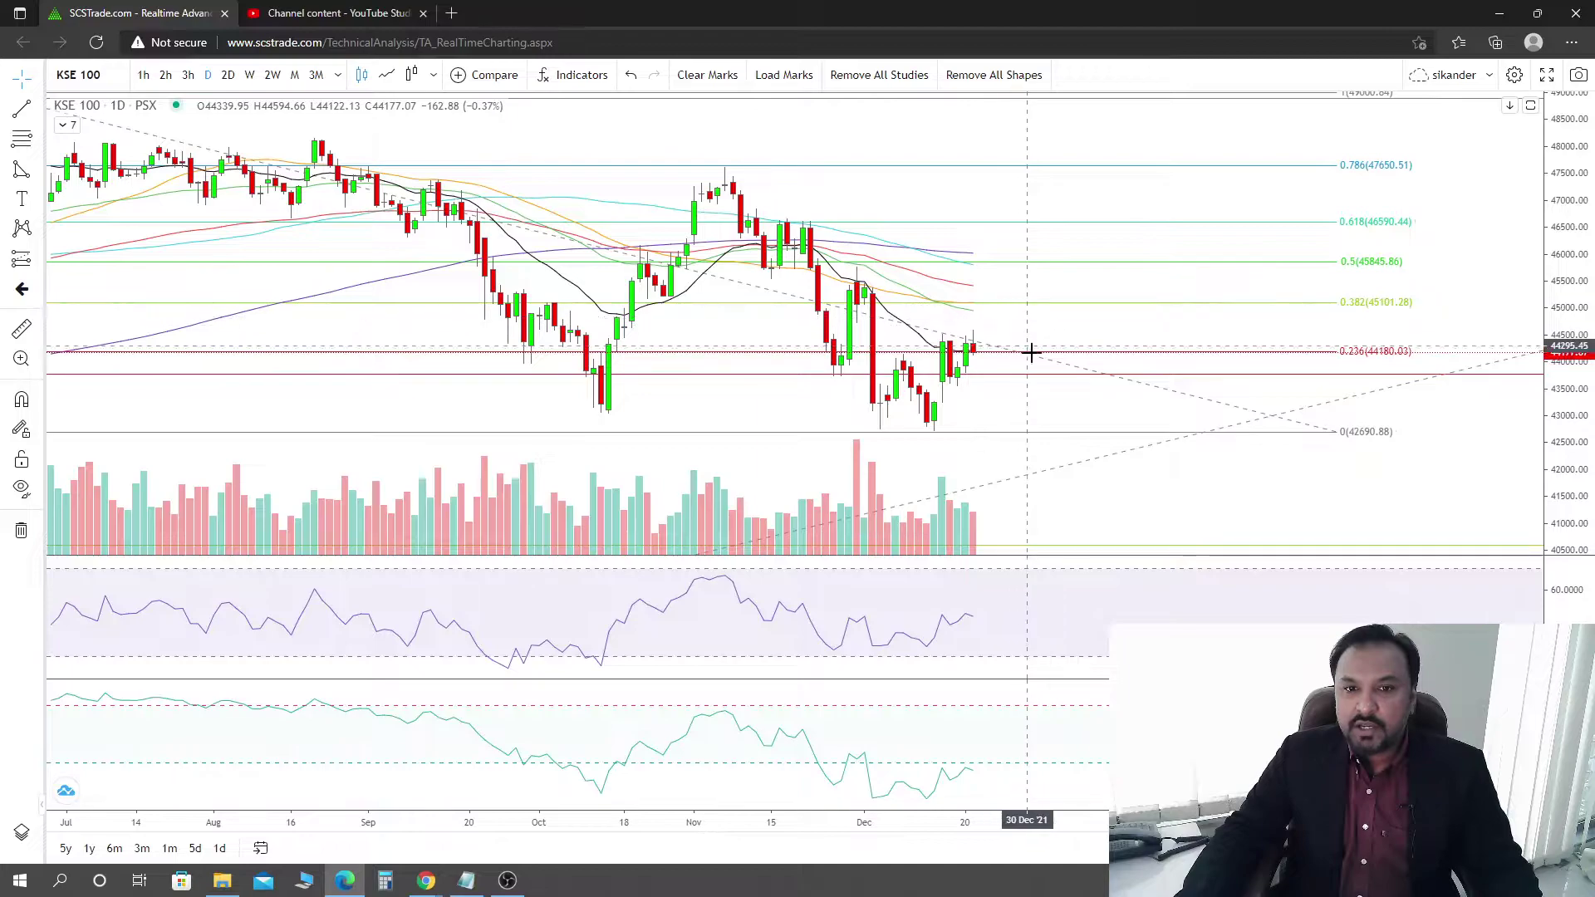
{"action": "scroll", "coordinate": [1225, 411], "scroll_direction": "down", "scroll_amount": 1}
{"action": "left_click_drag", "start_coordinate": [1580, 455], "coordinate": [1566, 348]}
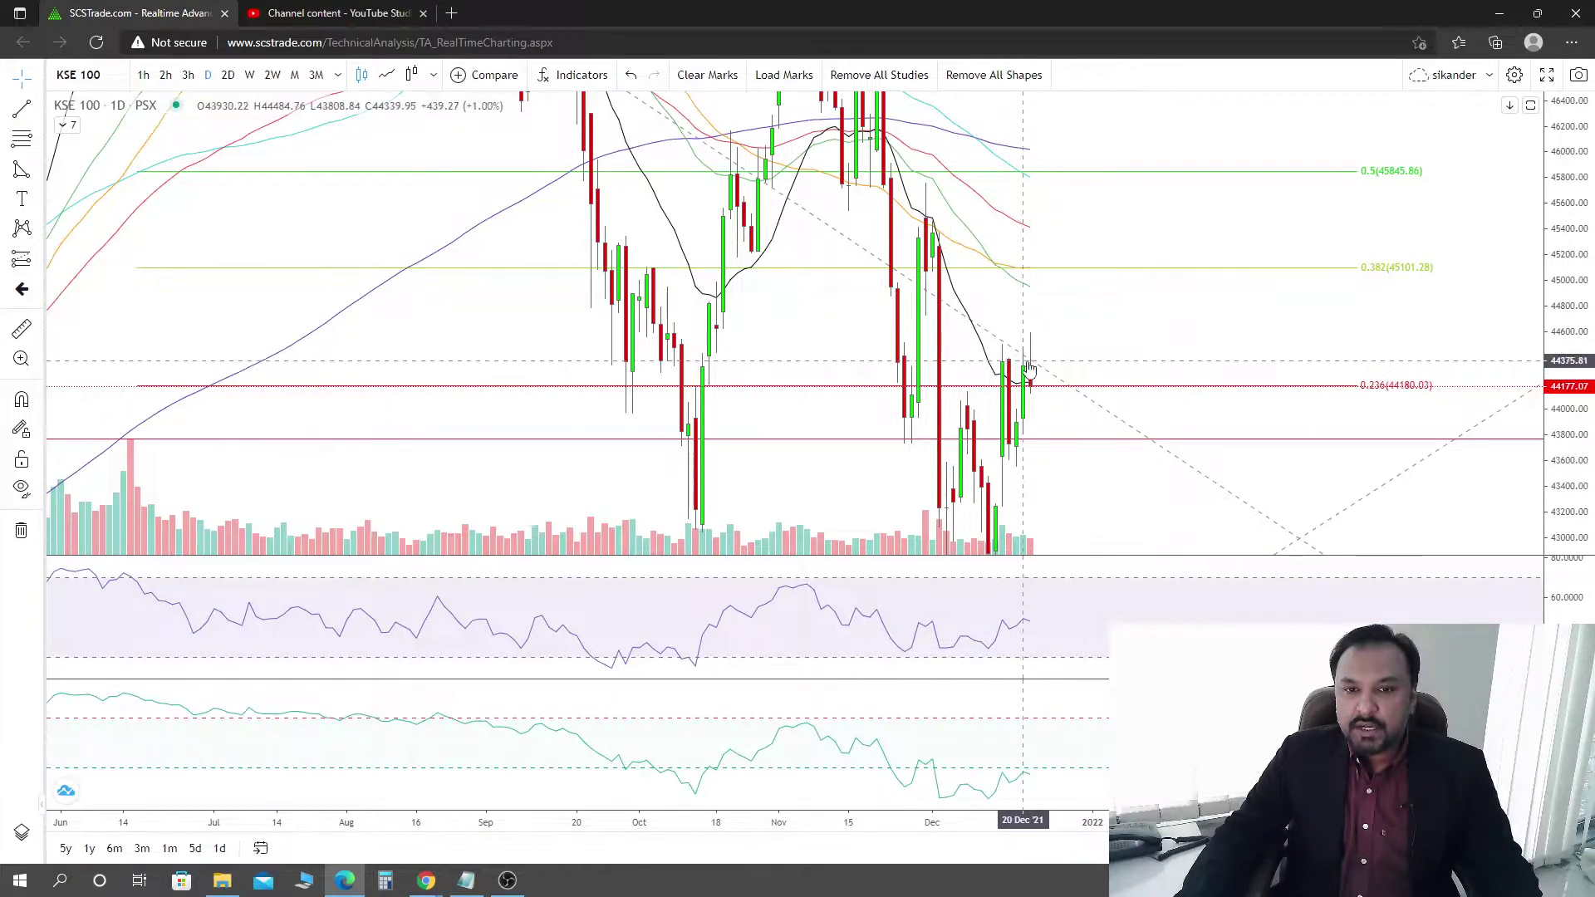
{"action": "left_click_drag", "start_coordinate": [1550, 150], "coordinate": [1548, 439]}
{"action": "left_click_drag", "start_coordinate": [1273, 331], "coordinate": [1323, 323]}
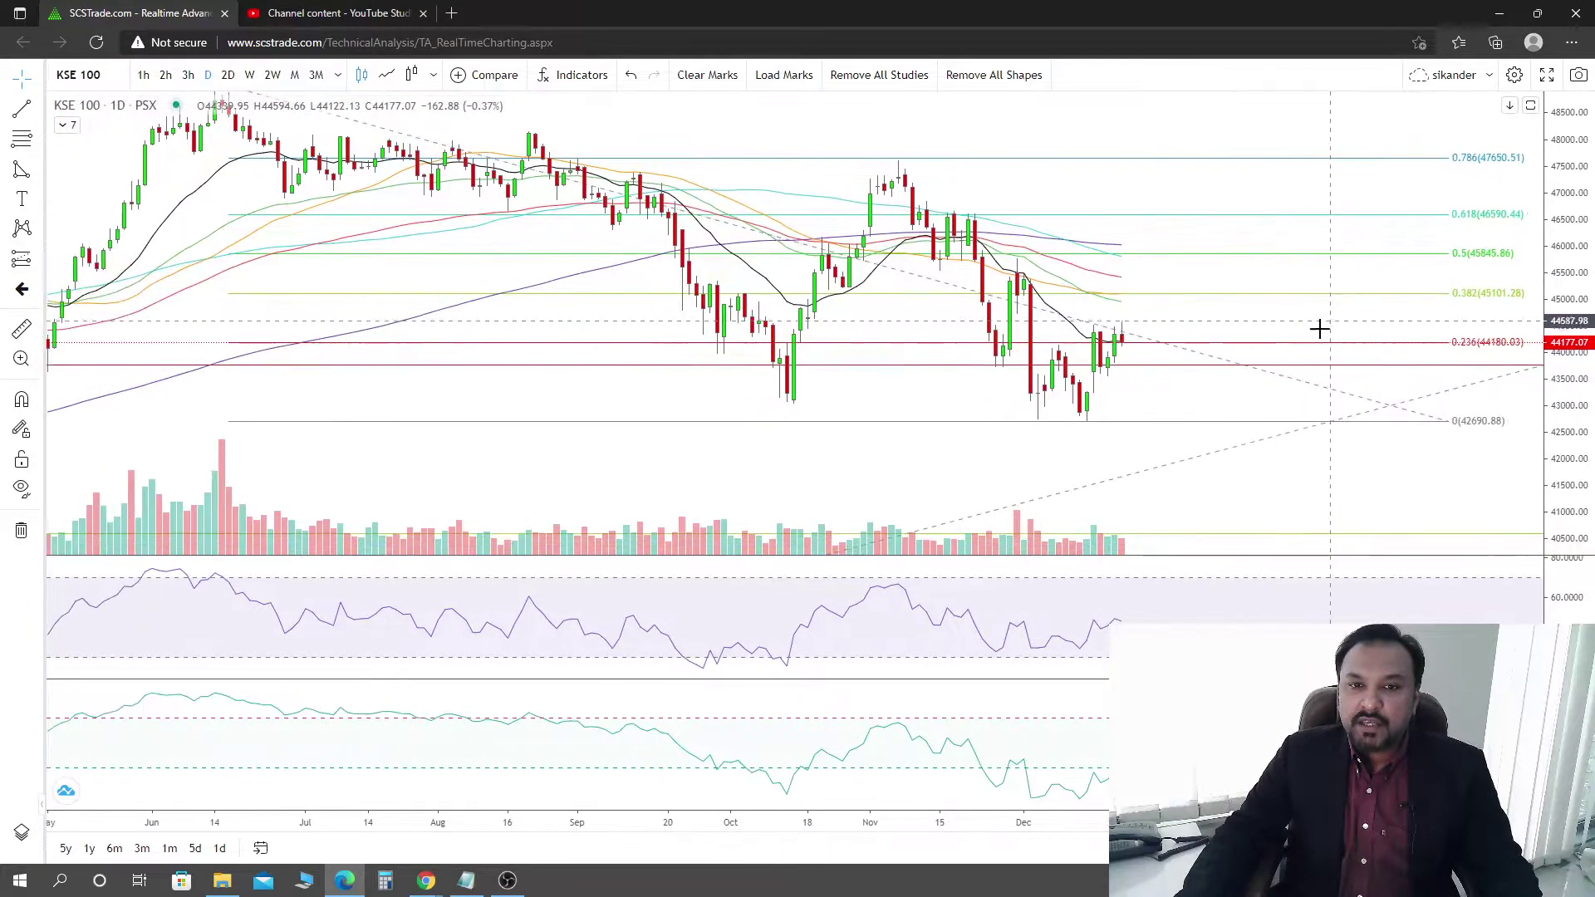
{"action": "scroll", "coordinate": [1279, 327], "scroll_direction": "up", "scroll_amount": 1}
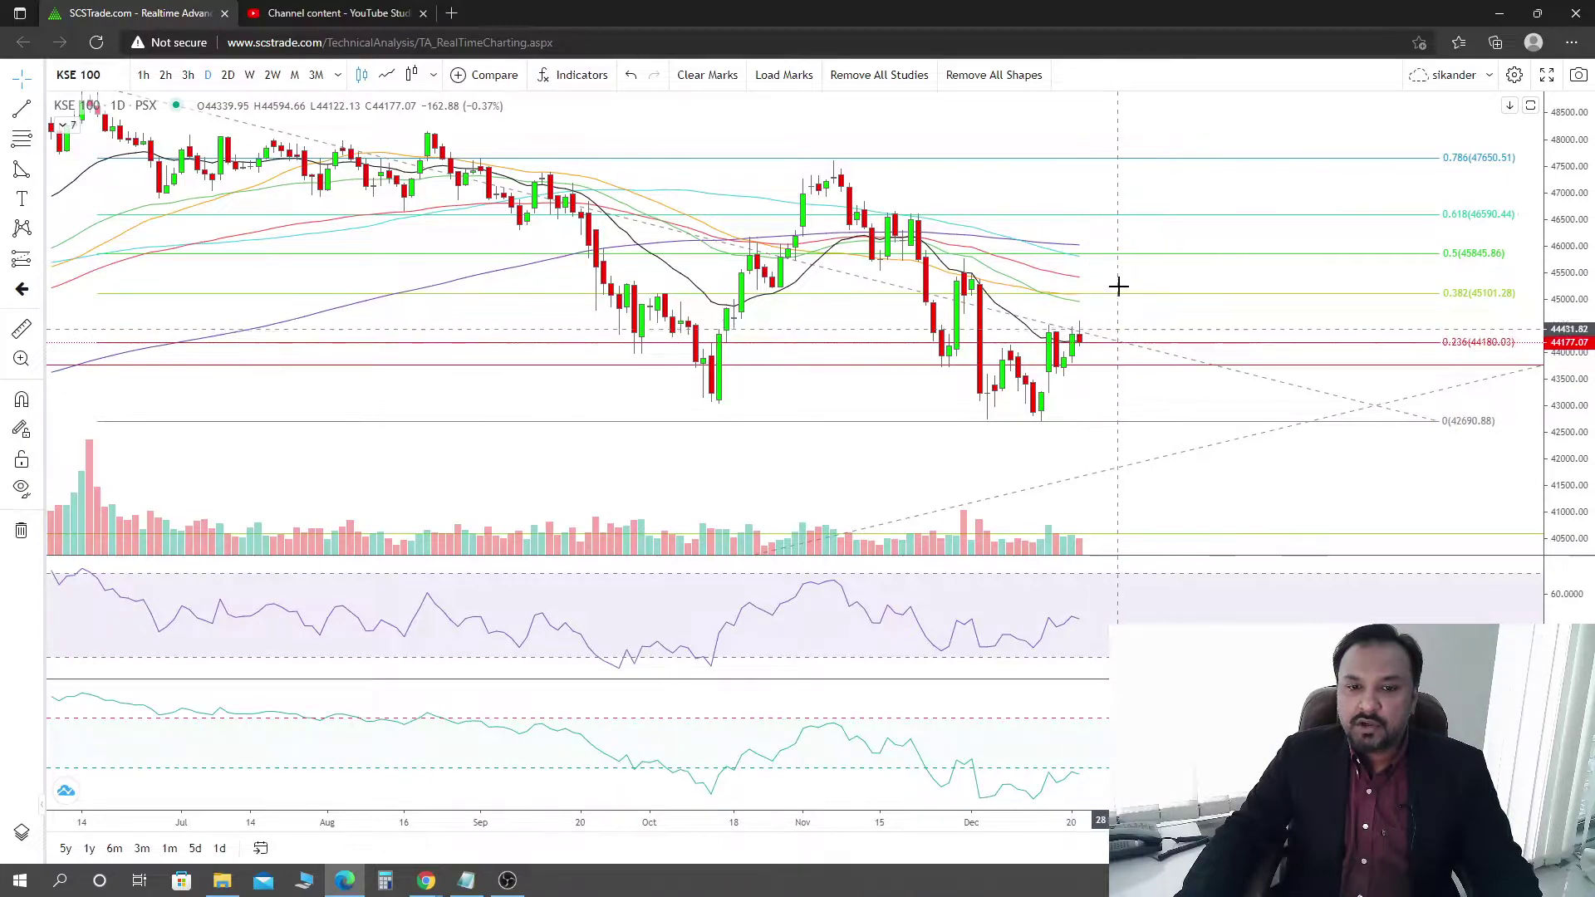
{"action": "left_click_drag", "start_coordinate": [1110, 197], "coordinate": [1190, 224]}
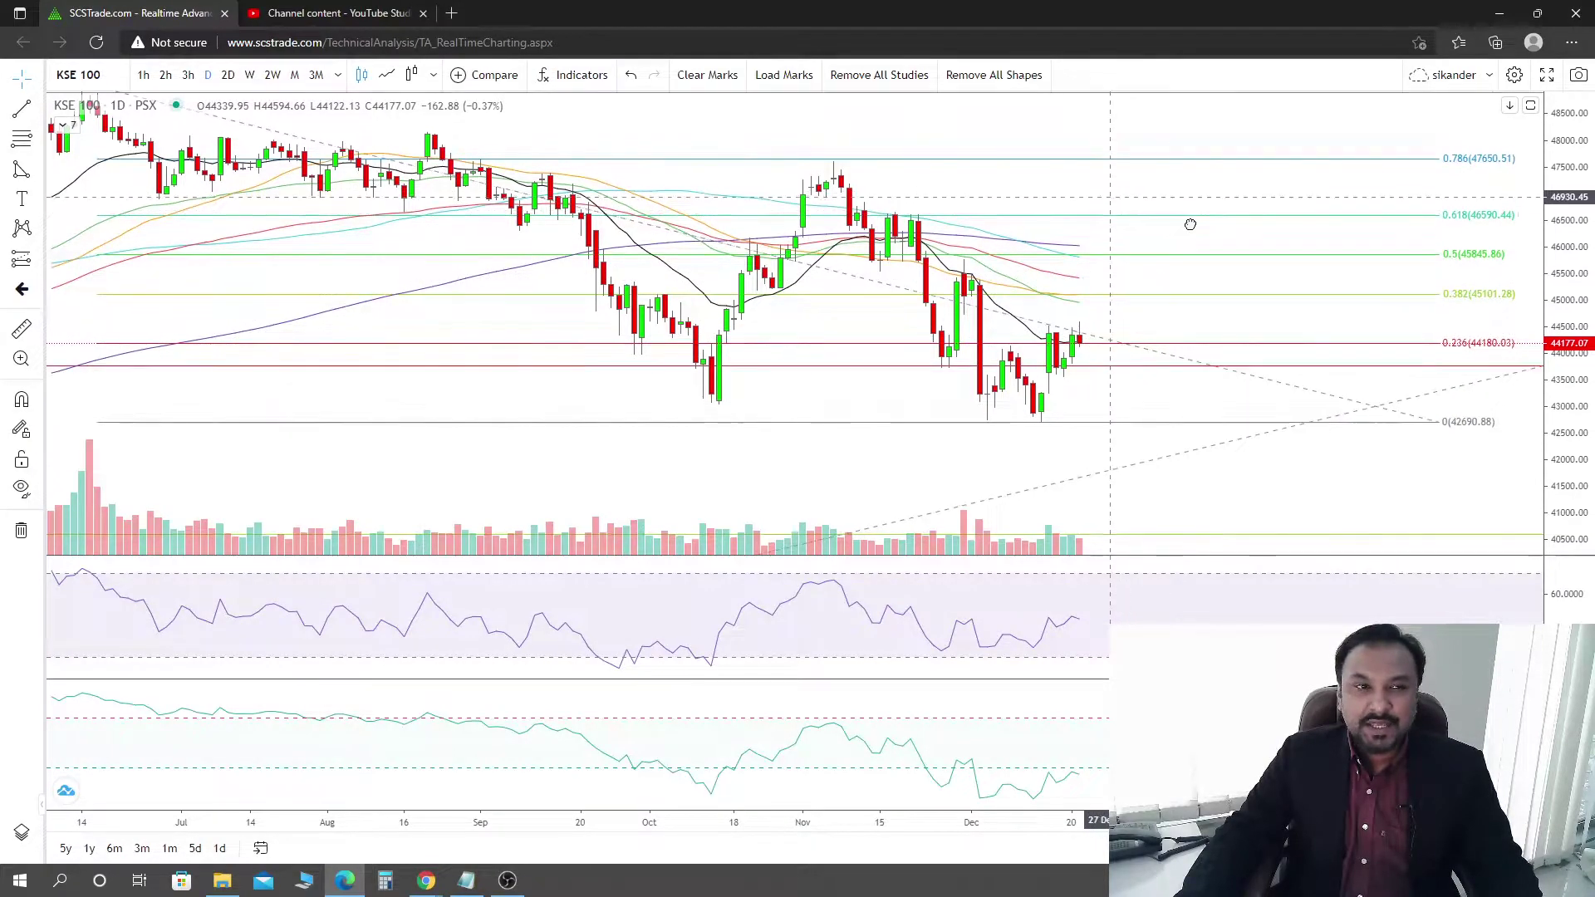
Step: Switch the chart to 1-hour candles and inspect the latest peaks in the enlarged oscillator pane directly below the price chart
{"action": "left_click", "coordinate": [143, 75]}
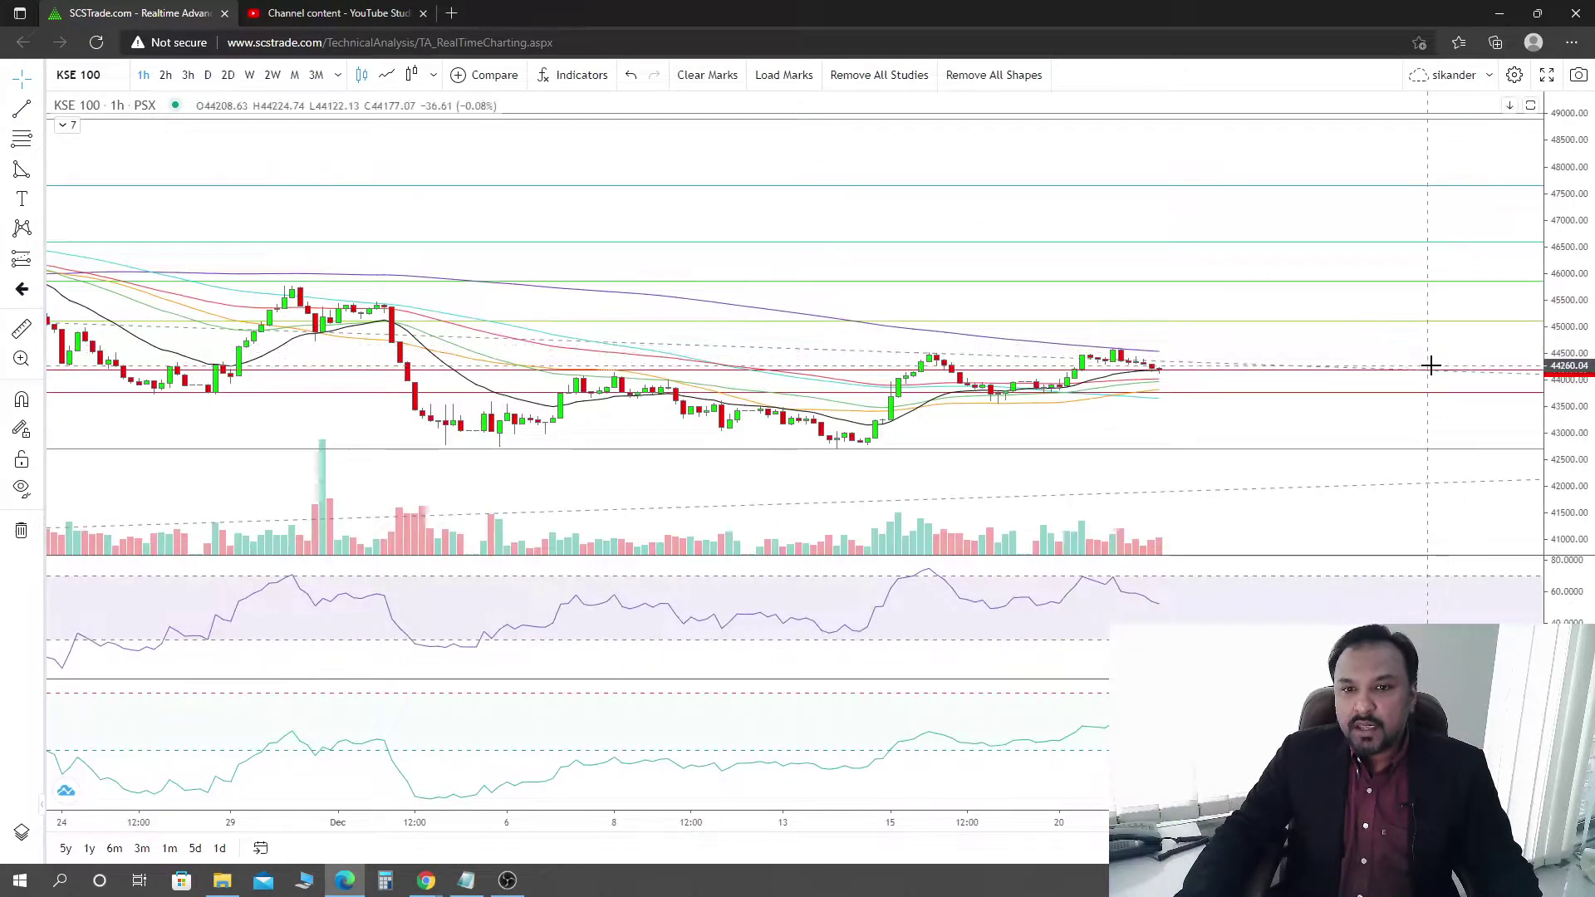
{"action": "left_click_drag", "start_coordinate": [1584, 451], "coordinate": [1584, 324]}
{"action": "left_click_drag", "start_coordinate": [1427, 349], "coordinate": [1294, 256]}
{"action": "scroll", "coordinate": [1338, 395], "scroll_direction": "down", "scroll_amount": 4}
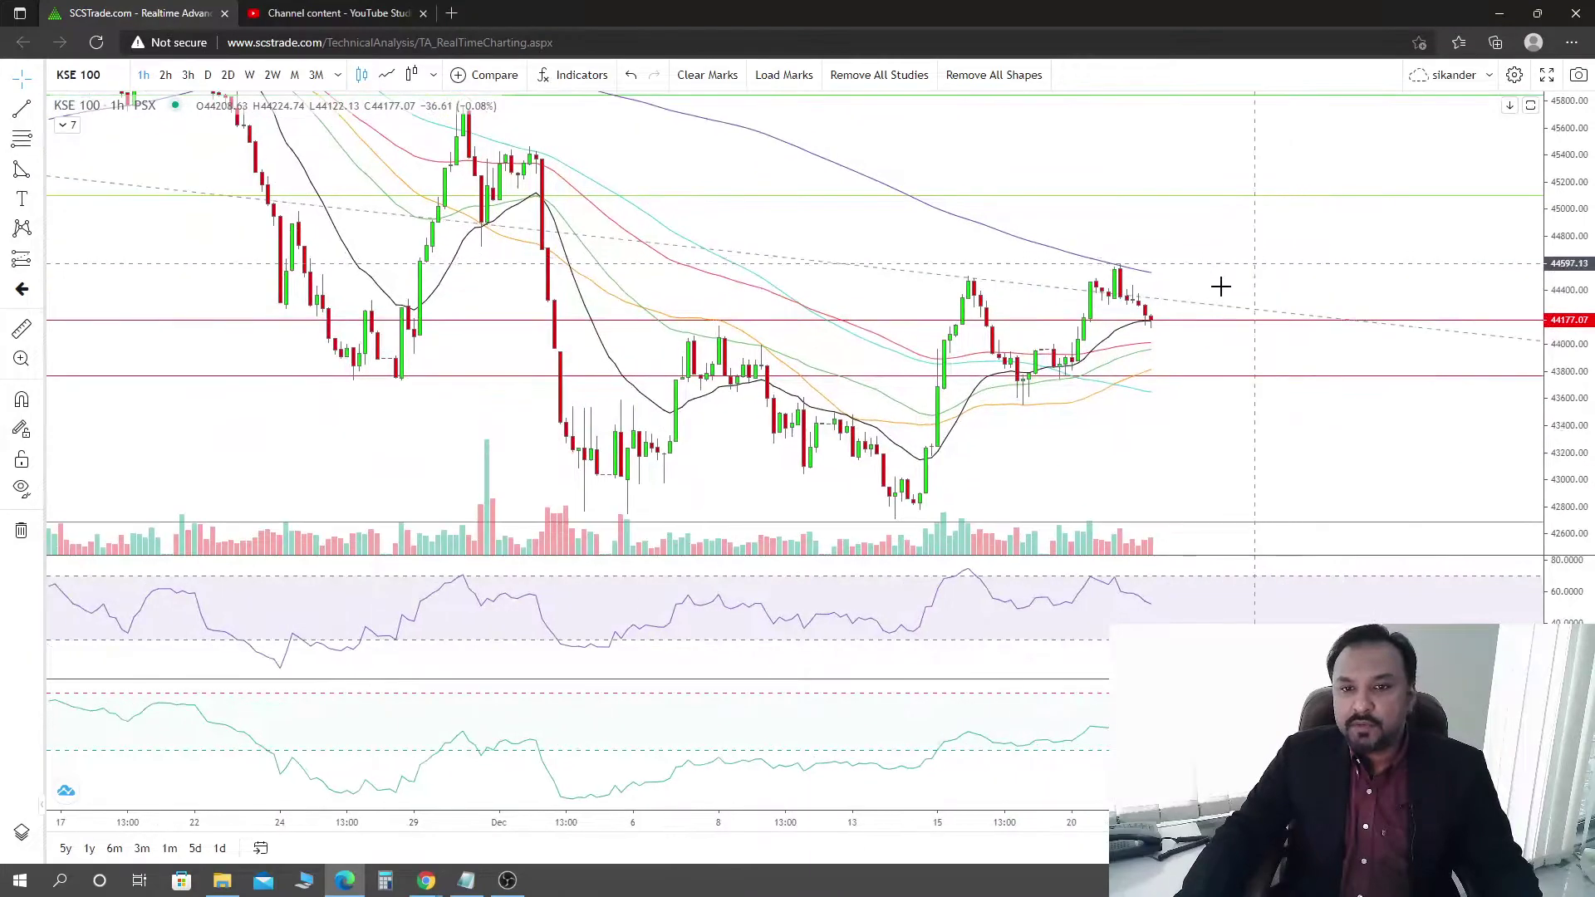
{"action": "scroll", "coordinate": [1170, 424], "scroll_direction": "up", "scroll_amount": 1}
{"action": "left_click_drag", "start_coordinate": [1191, 451], "coordinate": [1204, 446]}
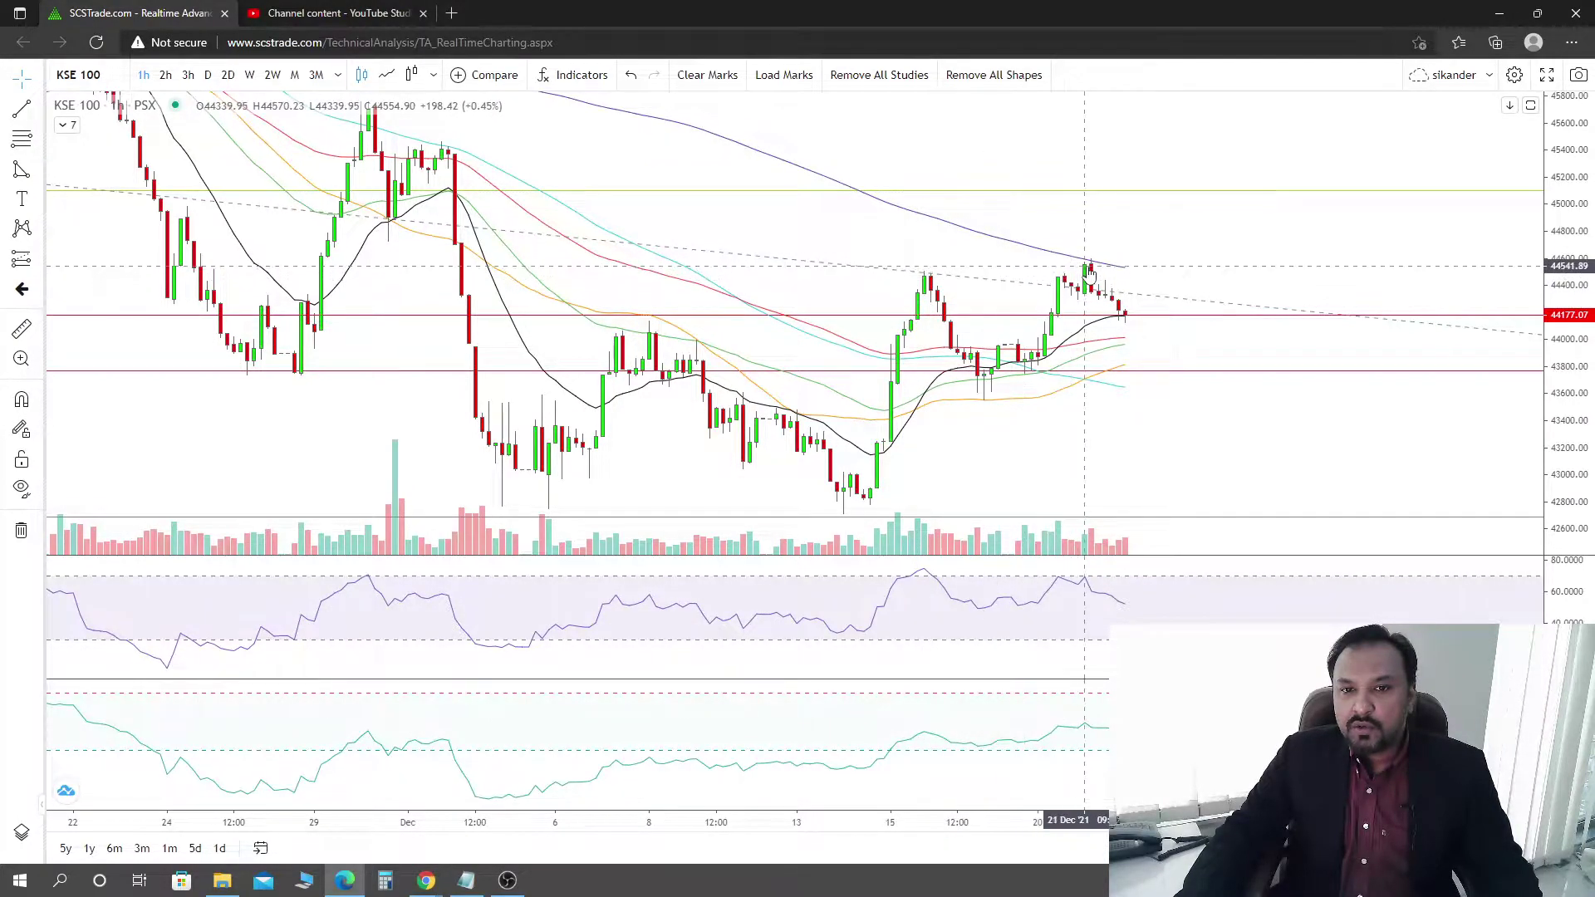
{"action": "double_click", "coordinate": [1167, 618]}
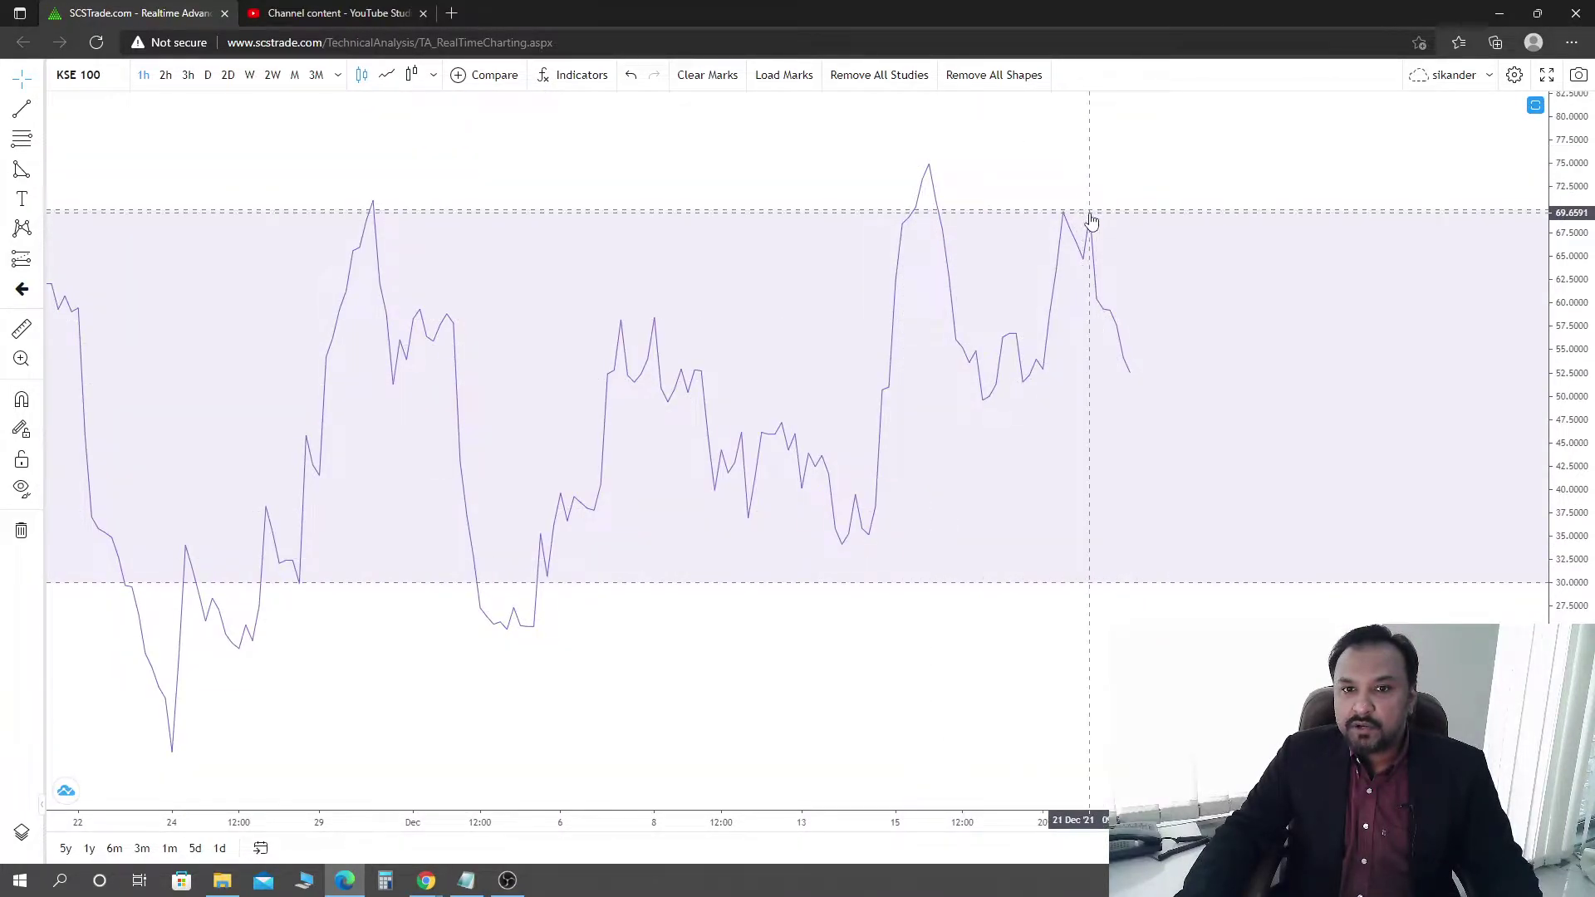
{"action": "double_click", "coordinate": [1183, 345]}
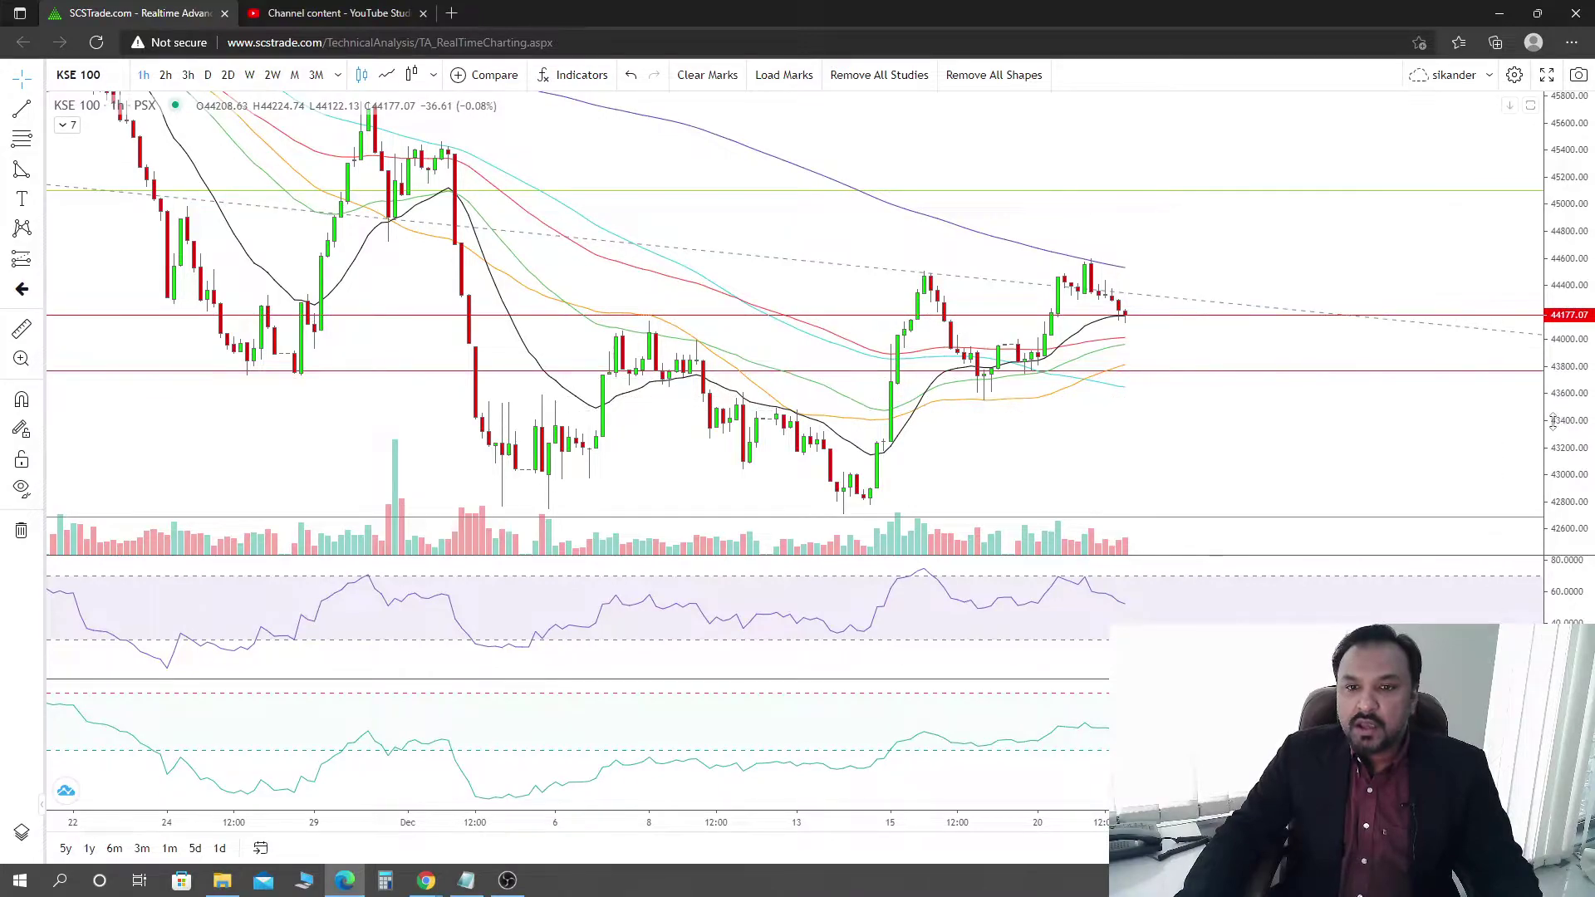
Step: Draw a triangle over the hourly consolidation from the 15 December high at about 44,466, with its apex near 44,448 and lower corner near 43,640
{"action": "left_click_drag", "start_coordinate": [1552, 420], "coordinate": [1533, 227]}
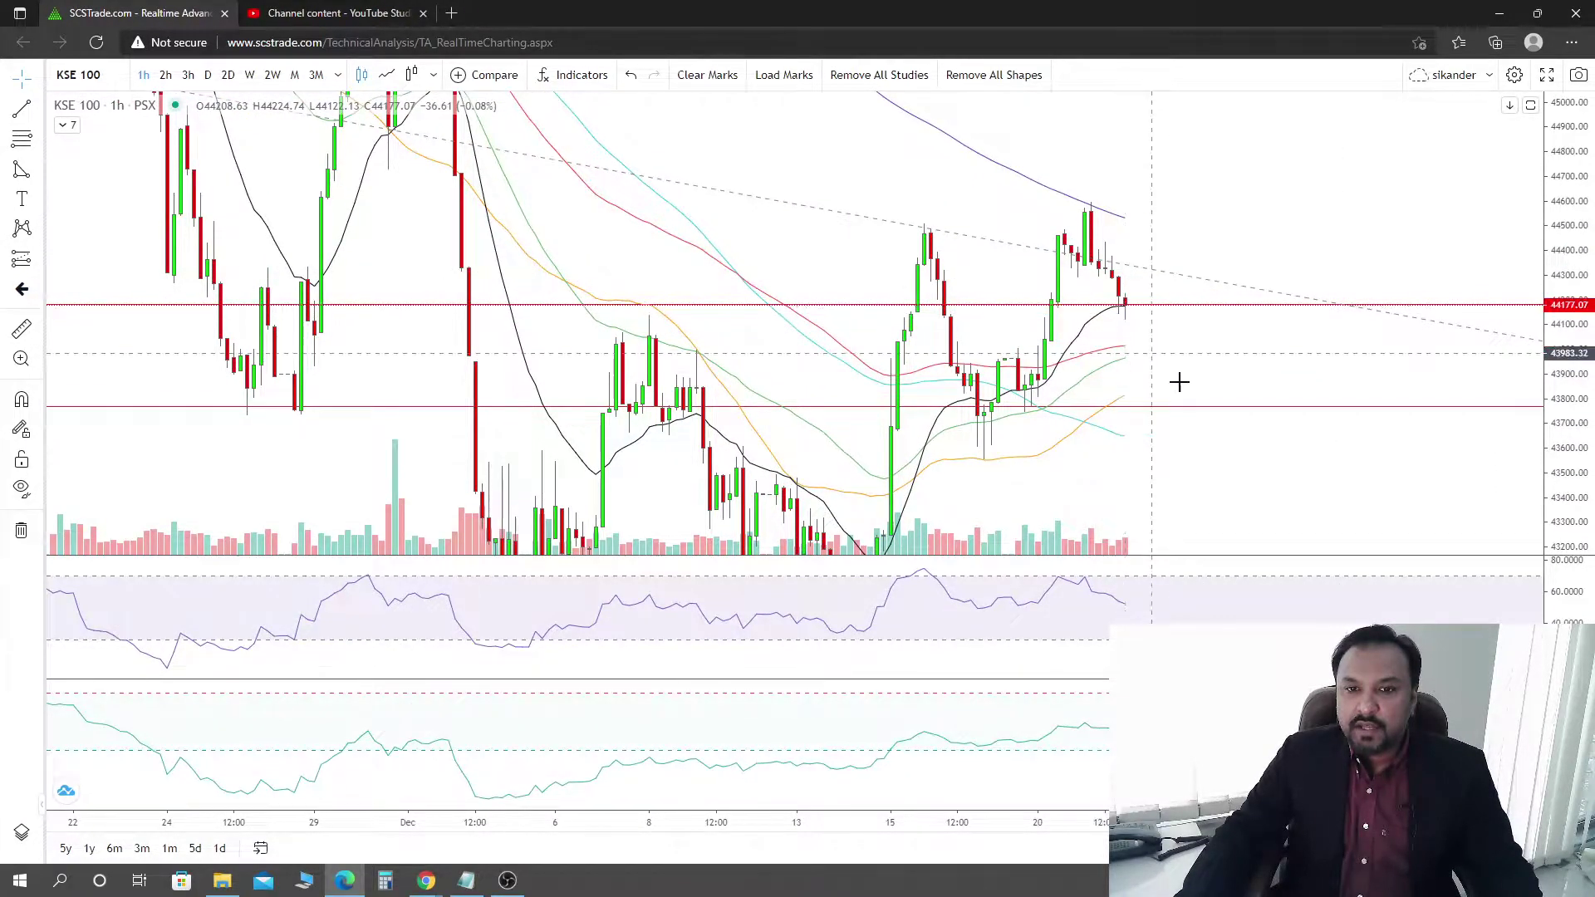
{"action": "left_click_drag", "start_coordinate": [1189, 366], "coordinate": [1191, 340]}
{"action": "scroll", "coordinate": [1275, 404], "scroll_direction": "down", "scroll_amount": 1}
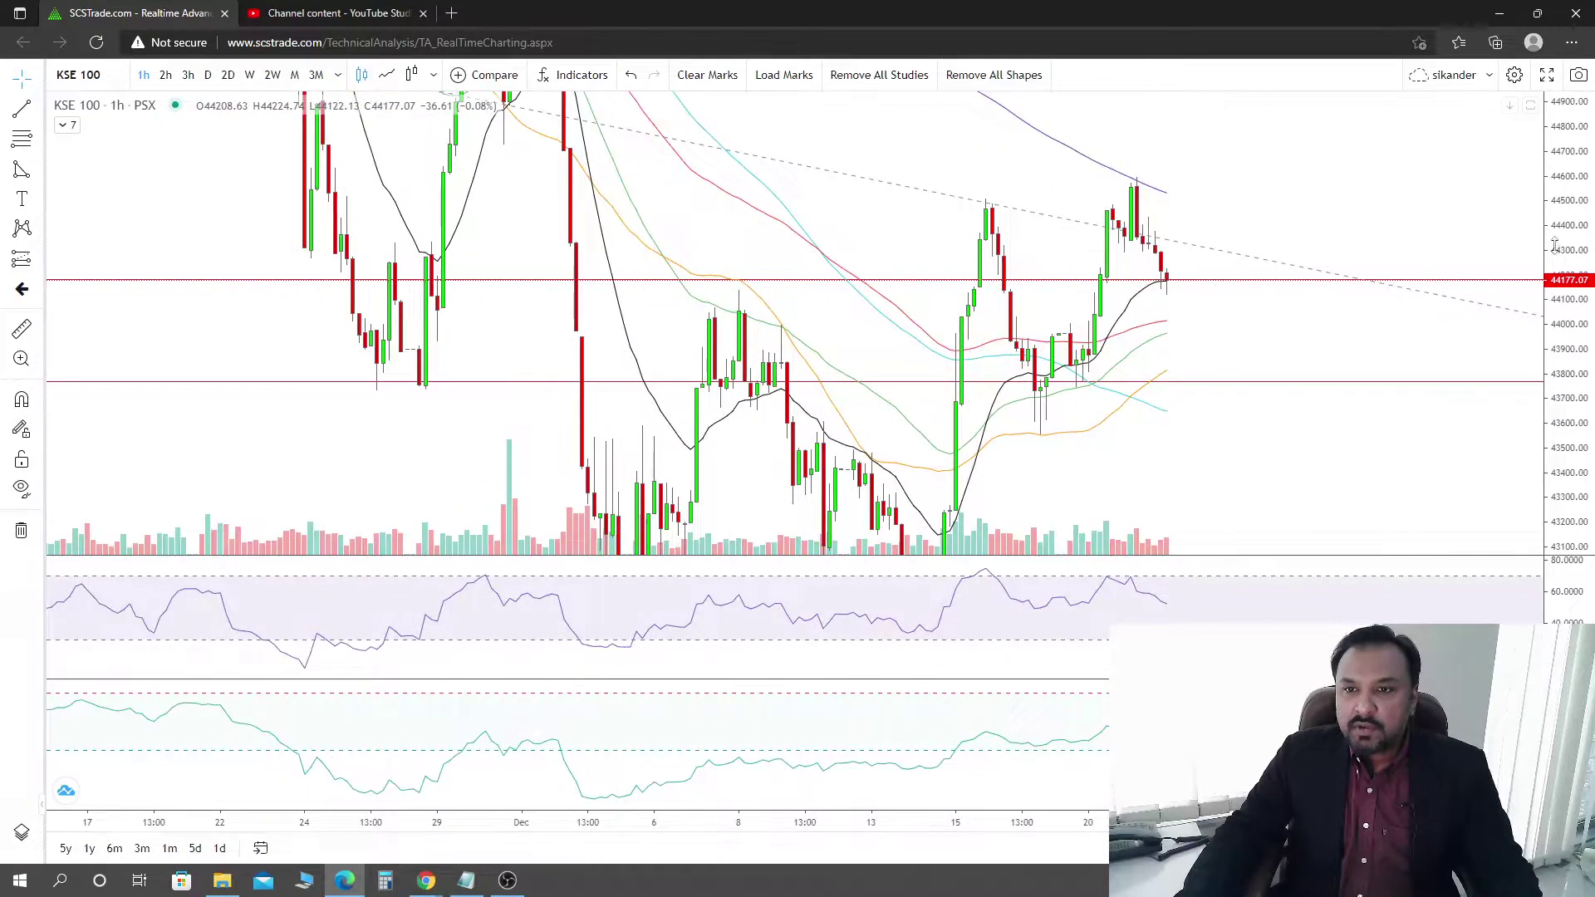
{"action": "left_click_drag", "start_coordinate": [1554, 246], "coordinate": [1551, 337]}
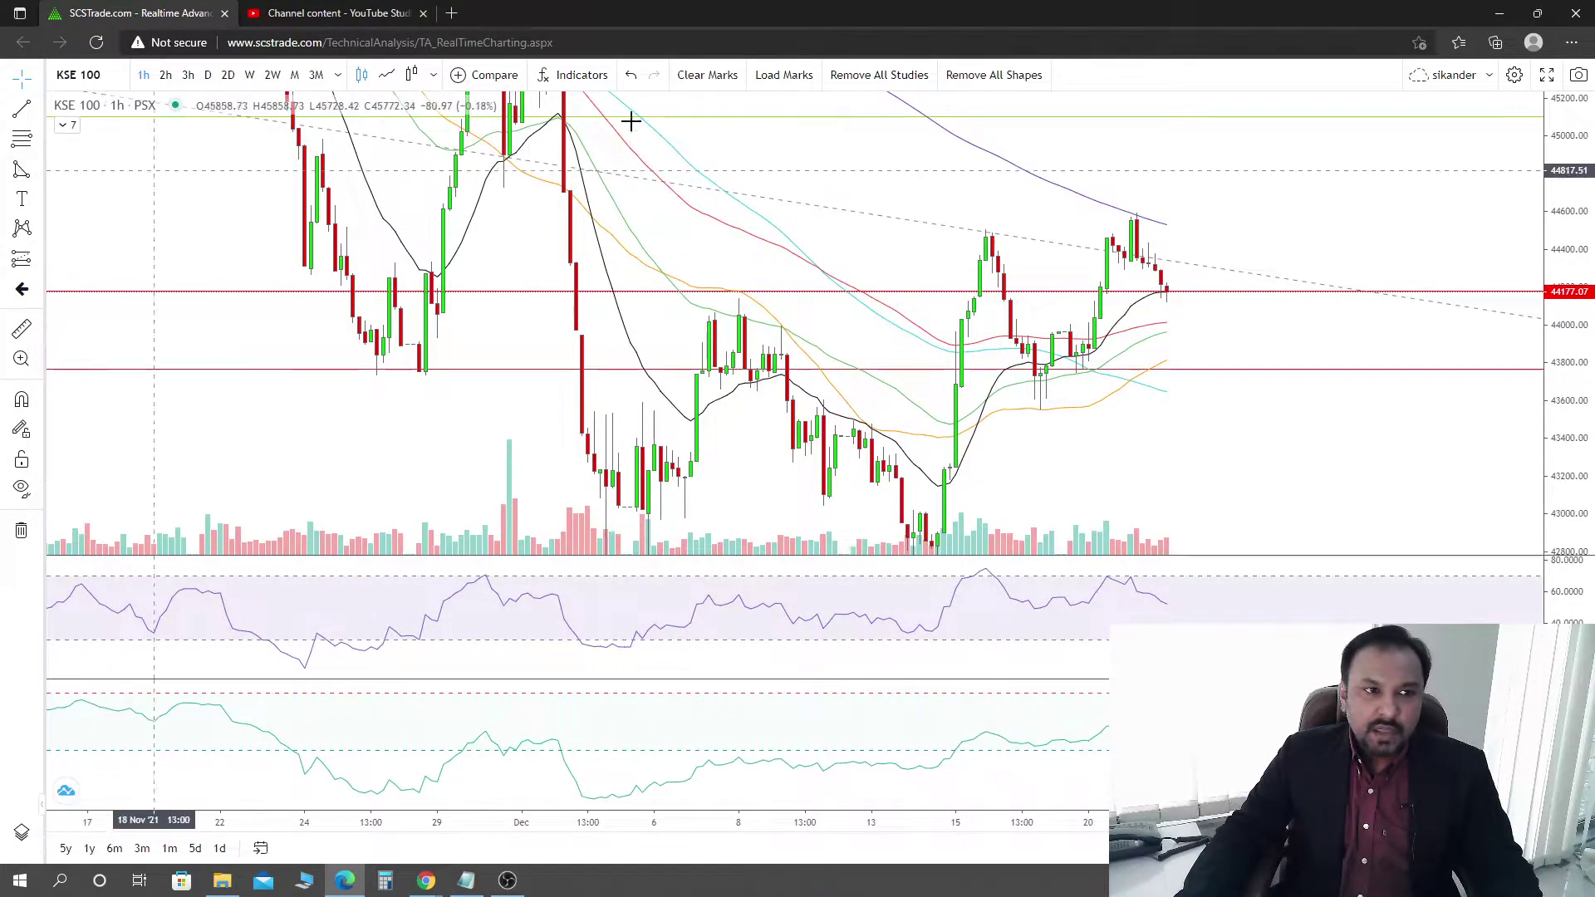
{"action": "left_click", "coordinate": [984, 237]}
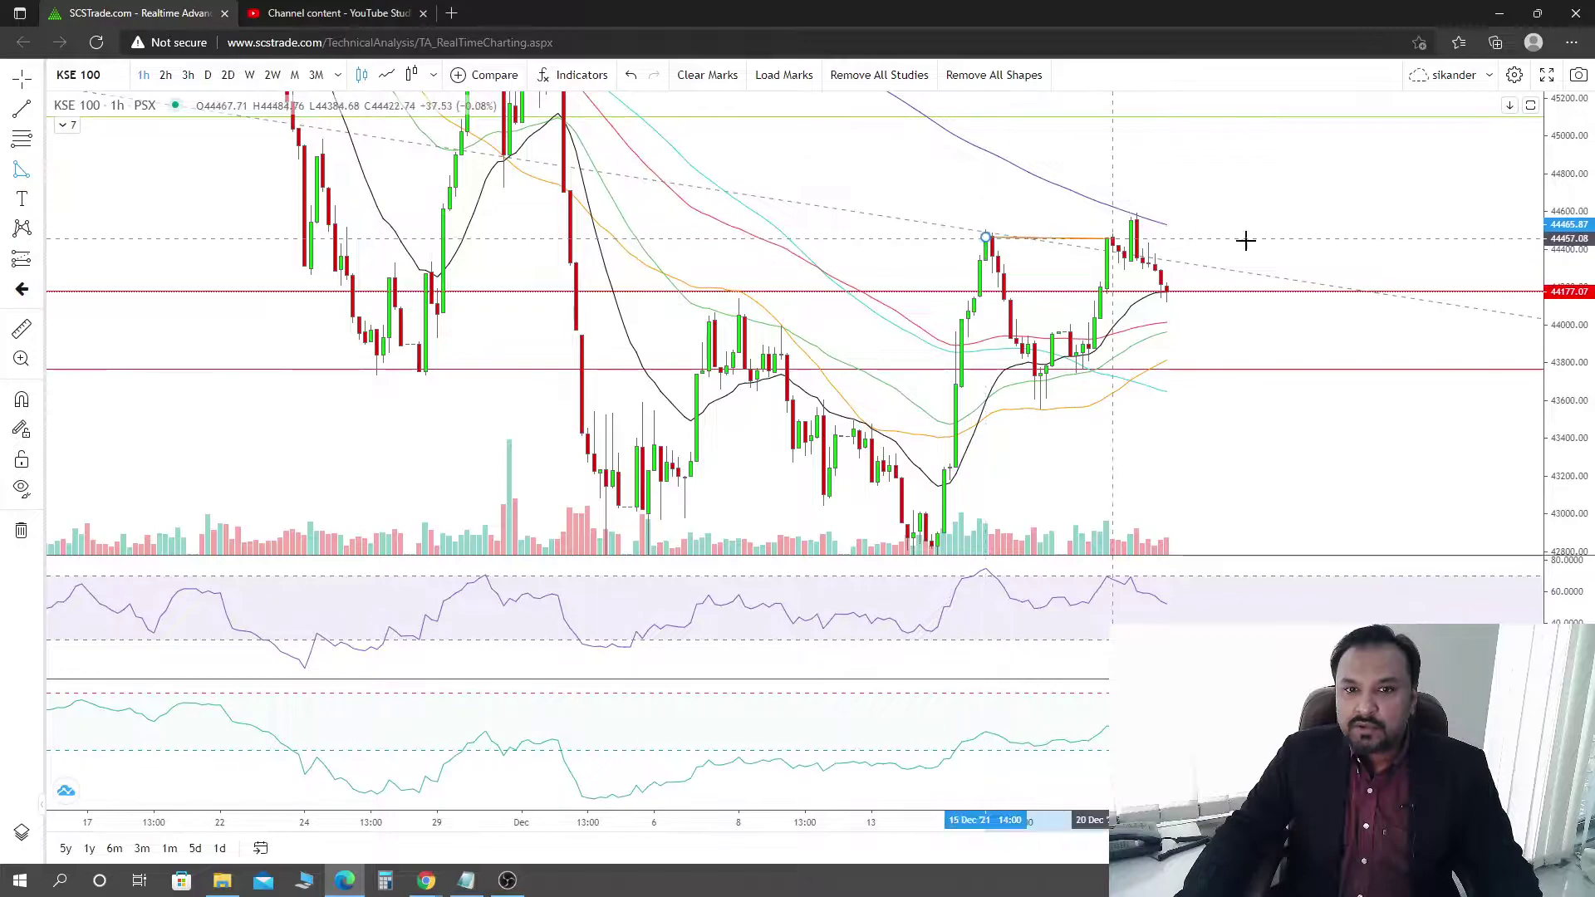
{"action": "left_click", "coordinate": [1443, 241]}
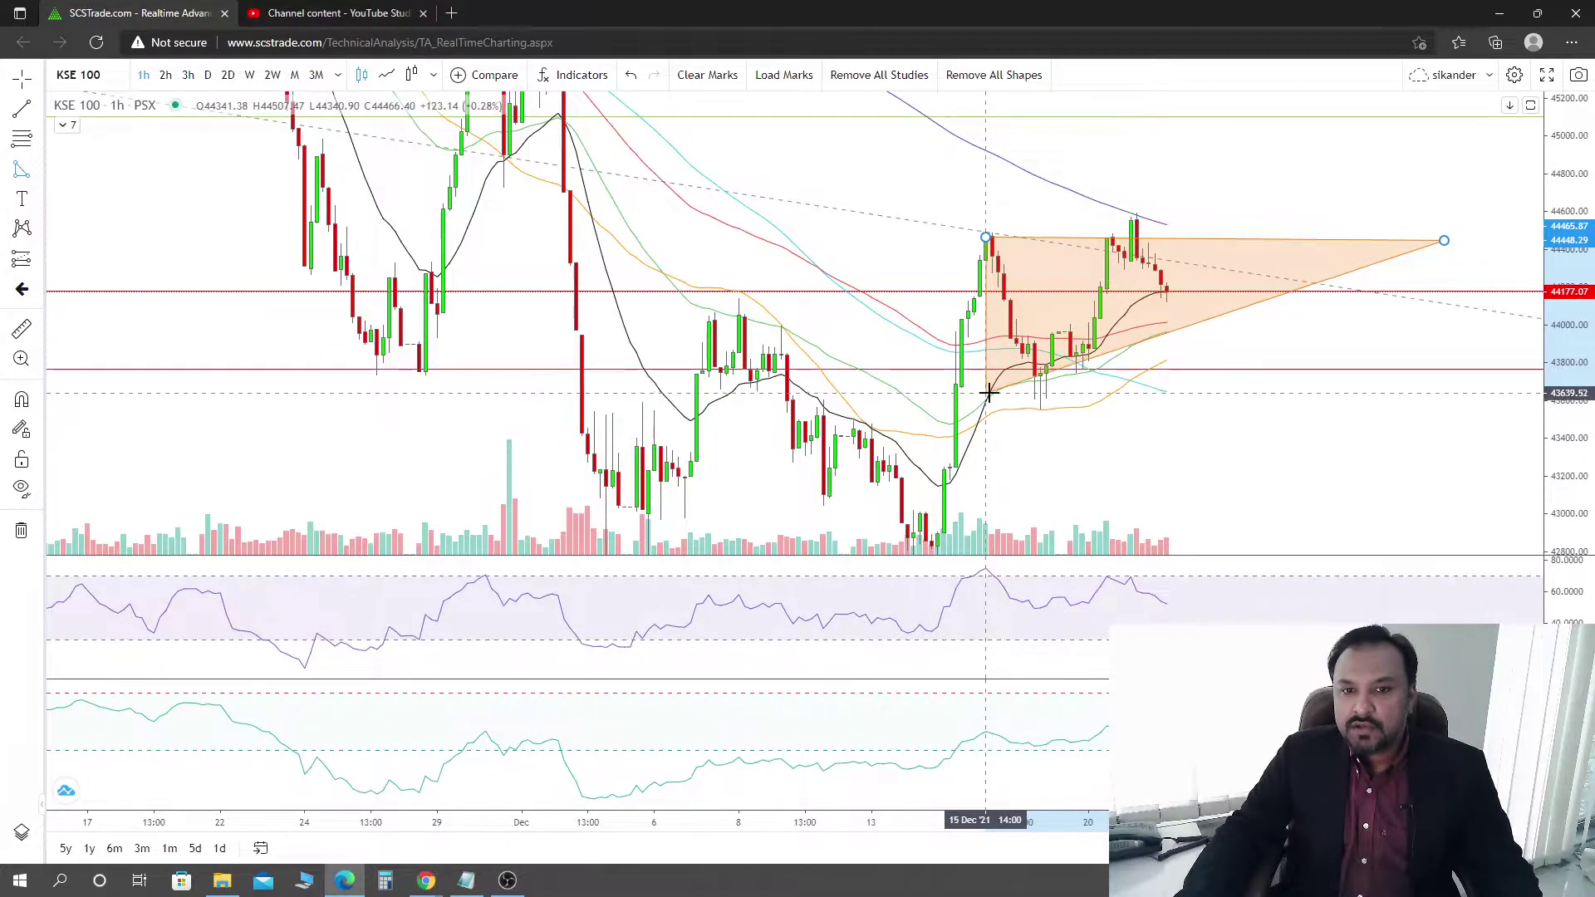
{"action": "left_click", "coordinate": [987, 393]}
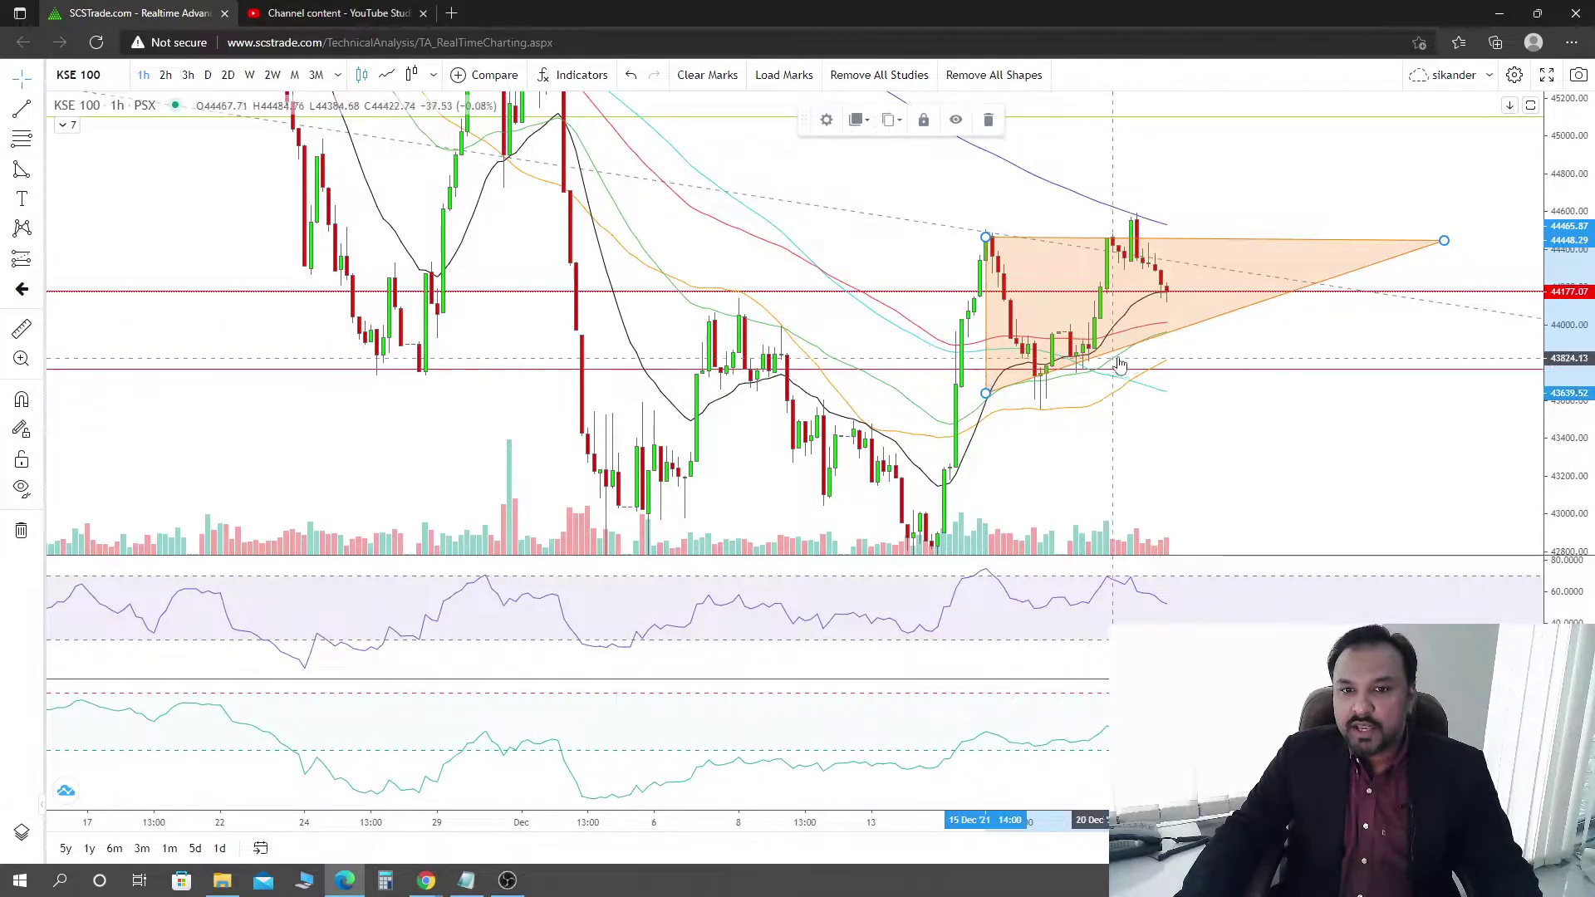
Step: Reshape the triangle by moving its apex earlier to about 44,492 and its lower corner down to about 43,596
{"action": "left_click_drag", "start_coordinate": [1444, 241], "coordinate": [1369, 232]}
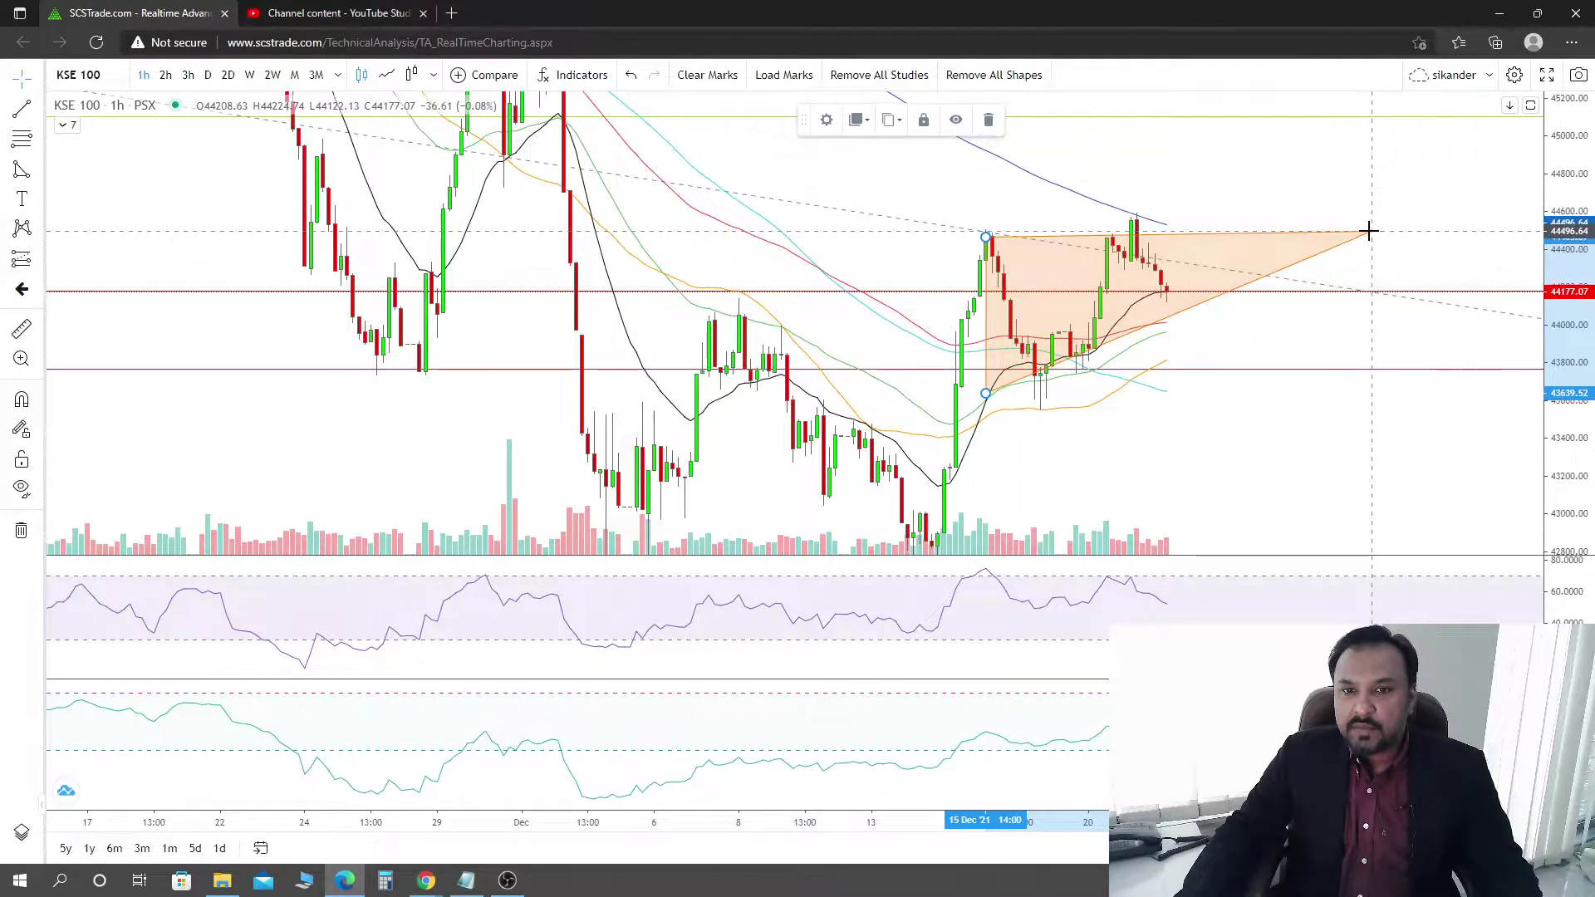
{"action": "left_click", "coordinate": [1317, 342]}
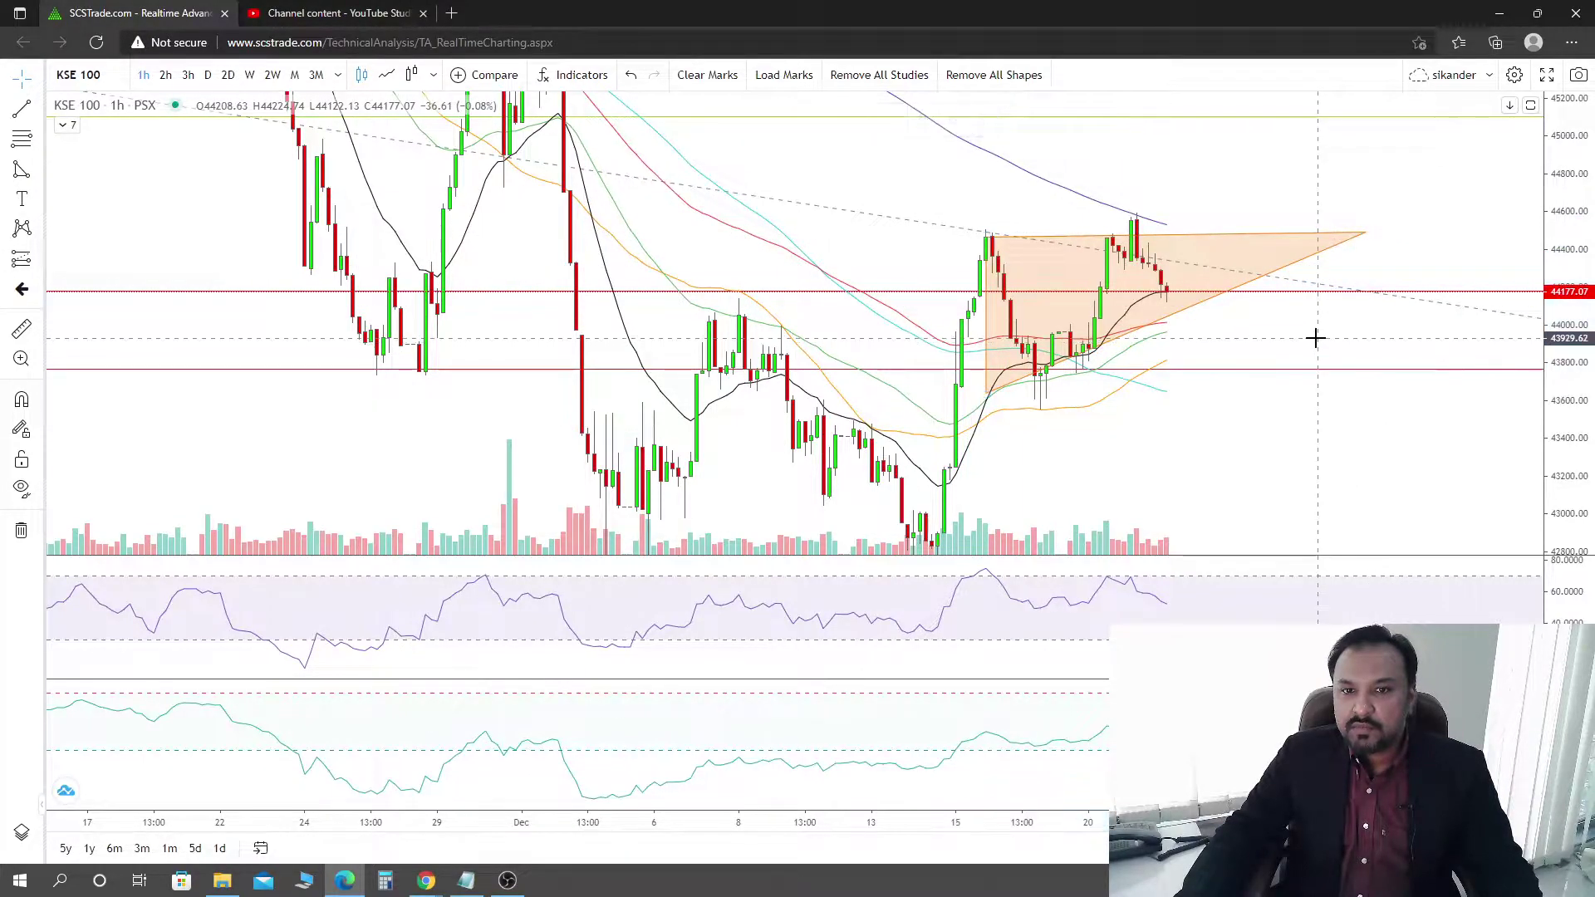
{"action": "left_click", "coordinate": [987, 396]}
{"action": "left_click_drag", "start_coordinate": [988, 395], "coordinate": [988, 405]}
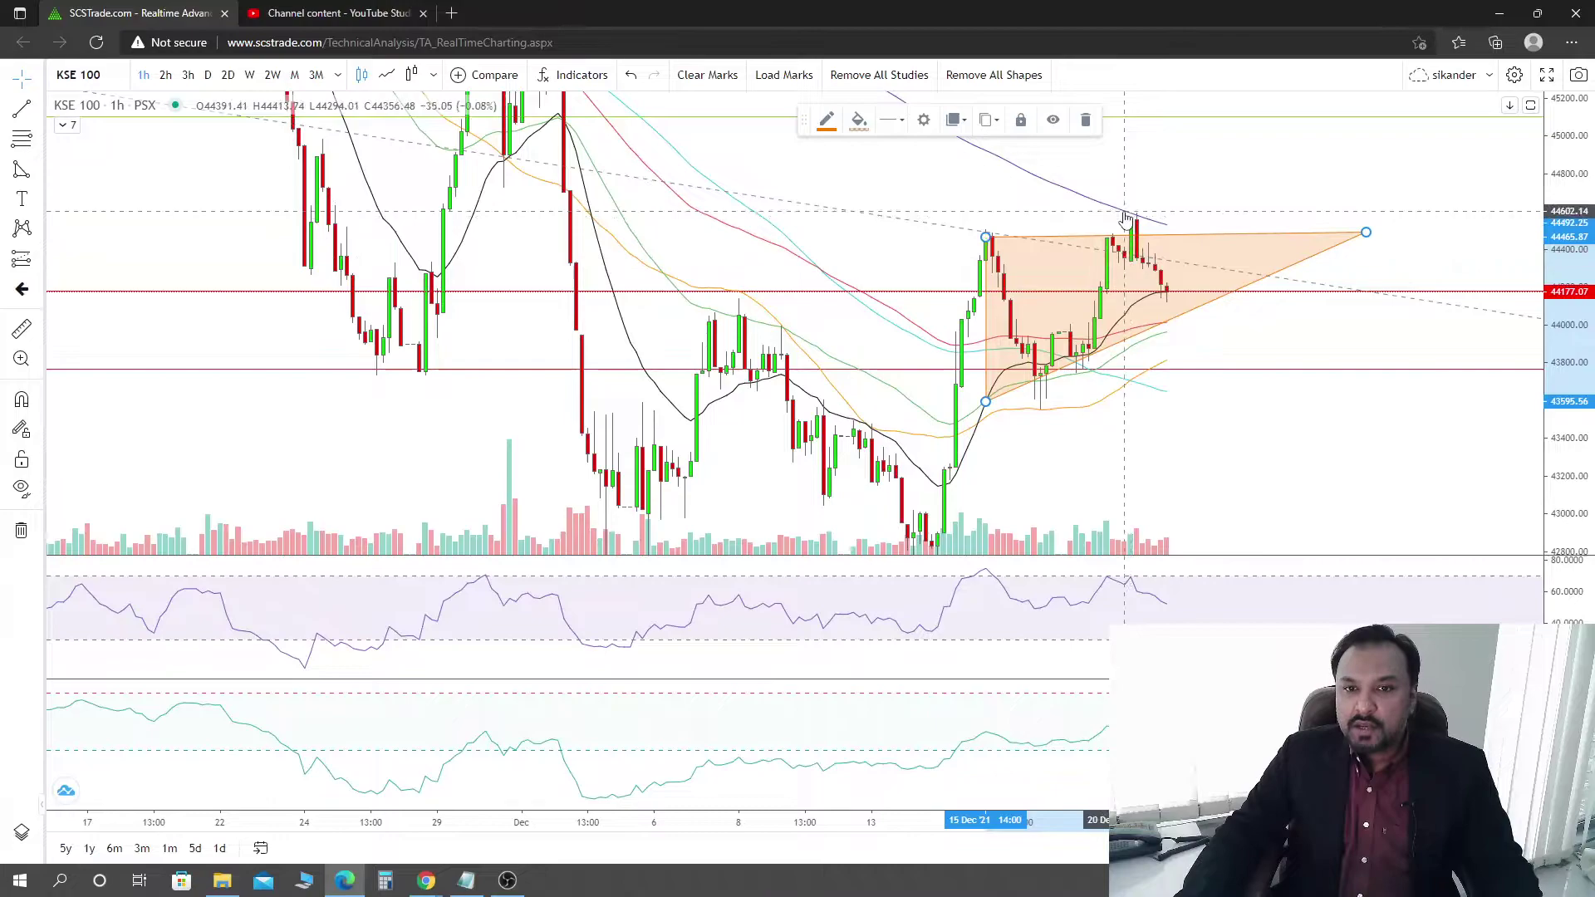
Step: Draw an example triangle in the empty area after the candles, with both upper corners near 45,639 and the lower corner near 44,822
{"action": "scroll", "coordinate": [1212, 394], "scroll_direction": "up", "scroll_amount": 2}
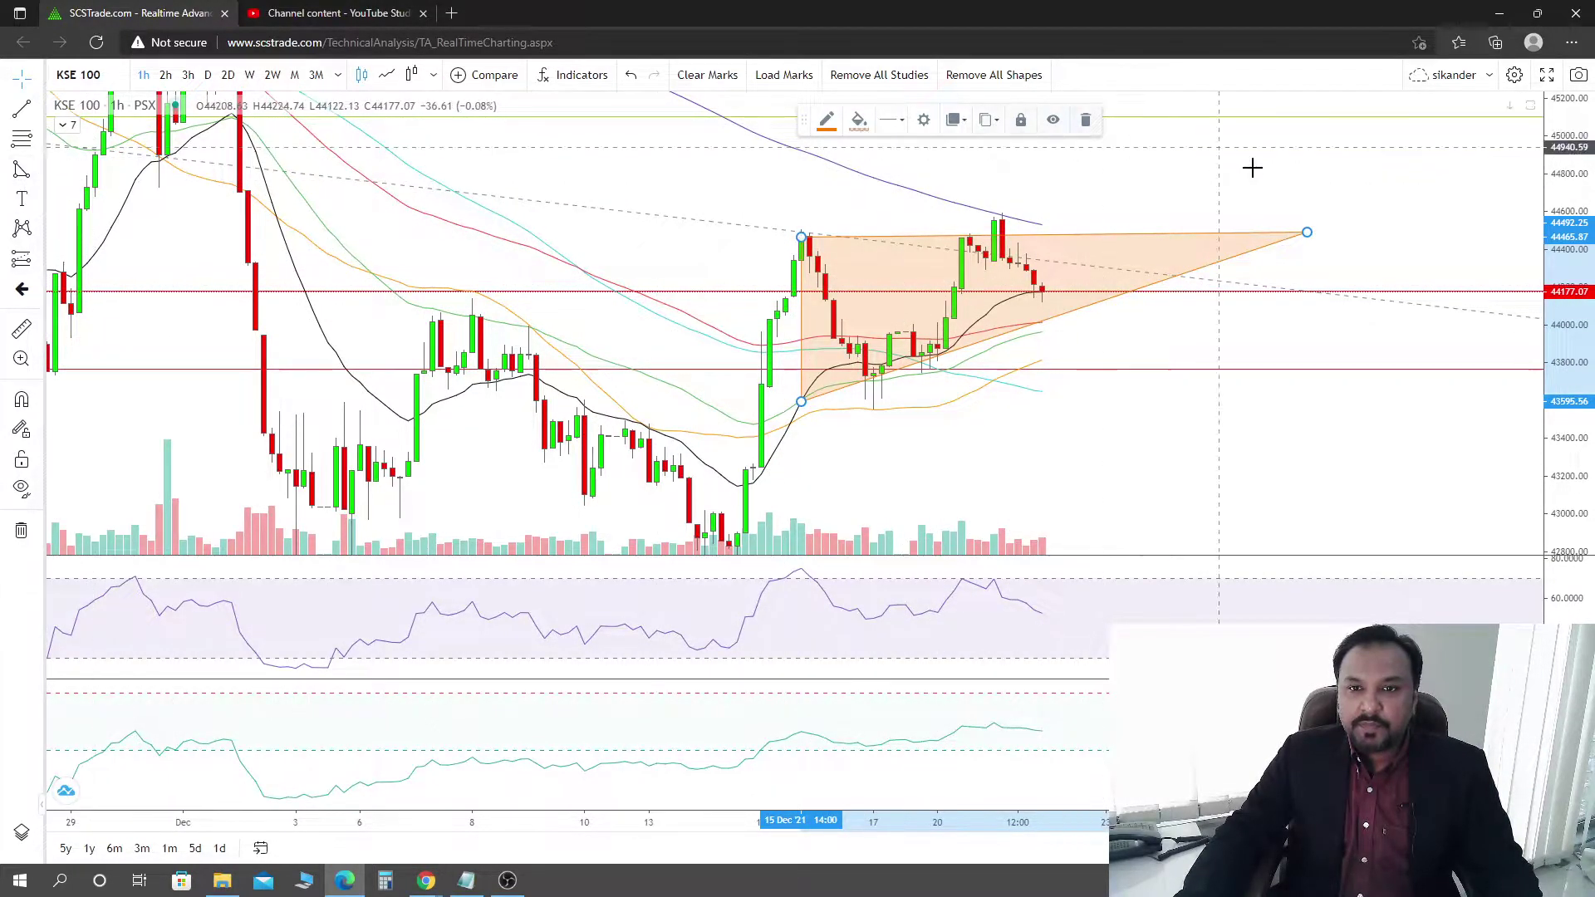
{"action": "left_click_drag", "start_coordinate": [1225, 188], "coordinate": [910, 336]}
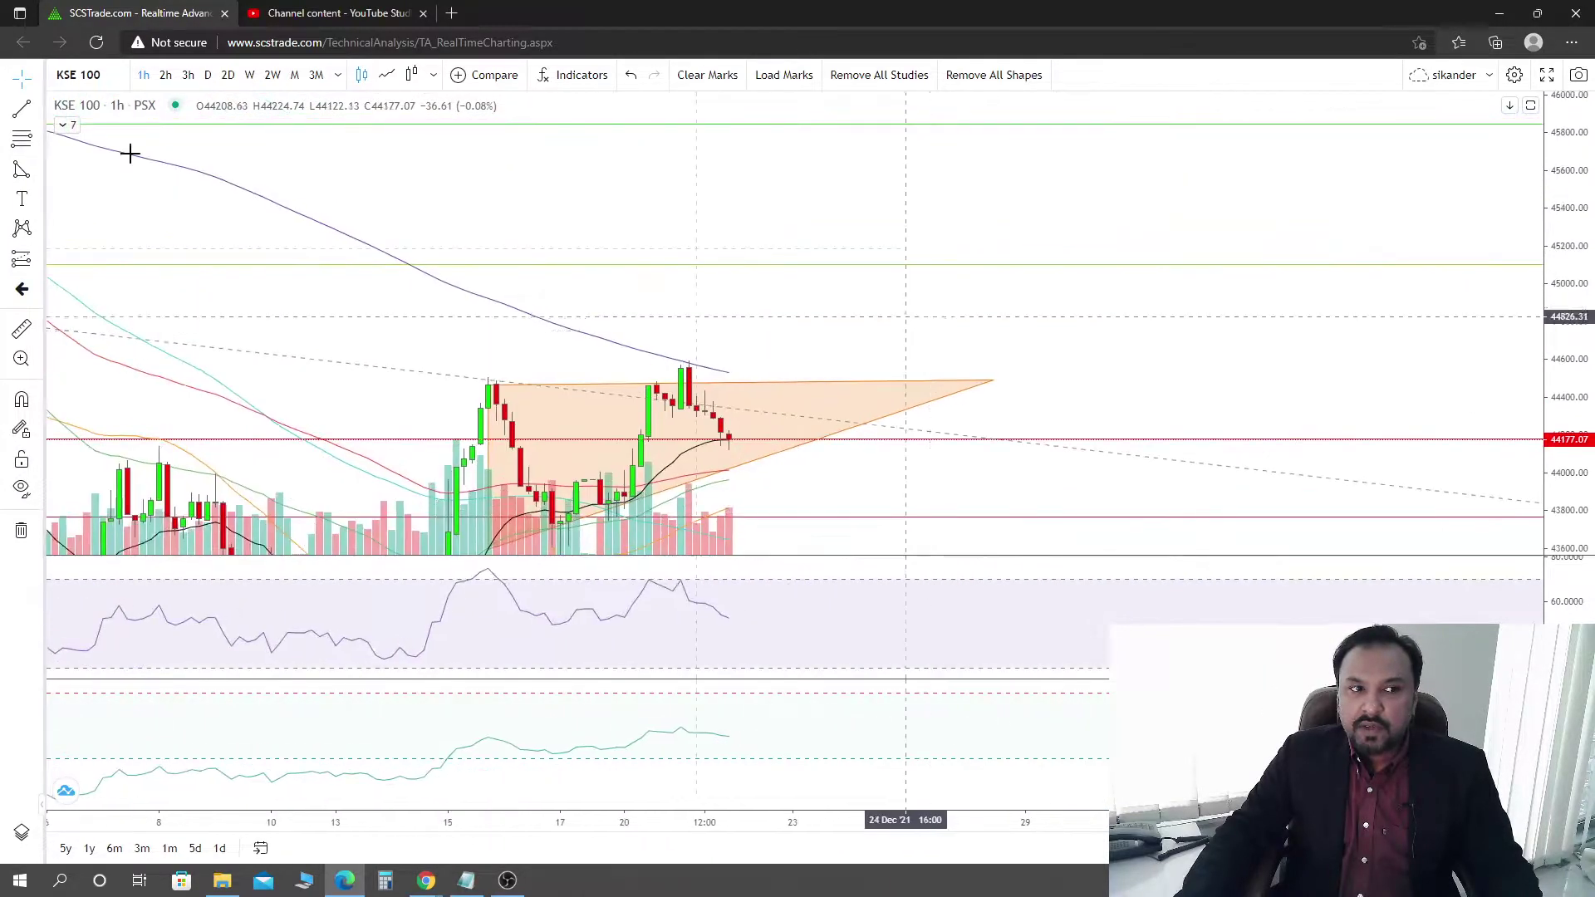
{"action": "left_click", "coordinate": [38, 169]}
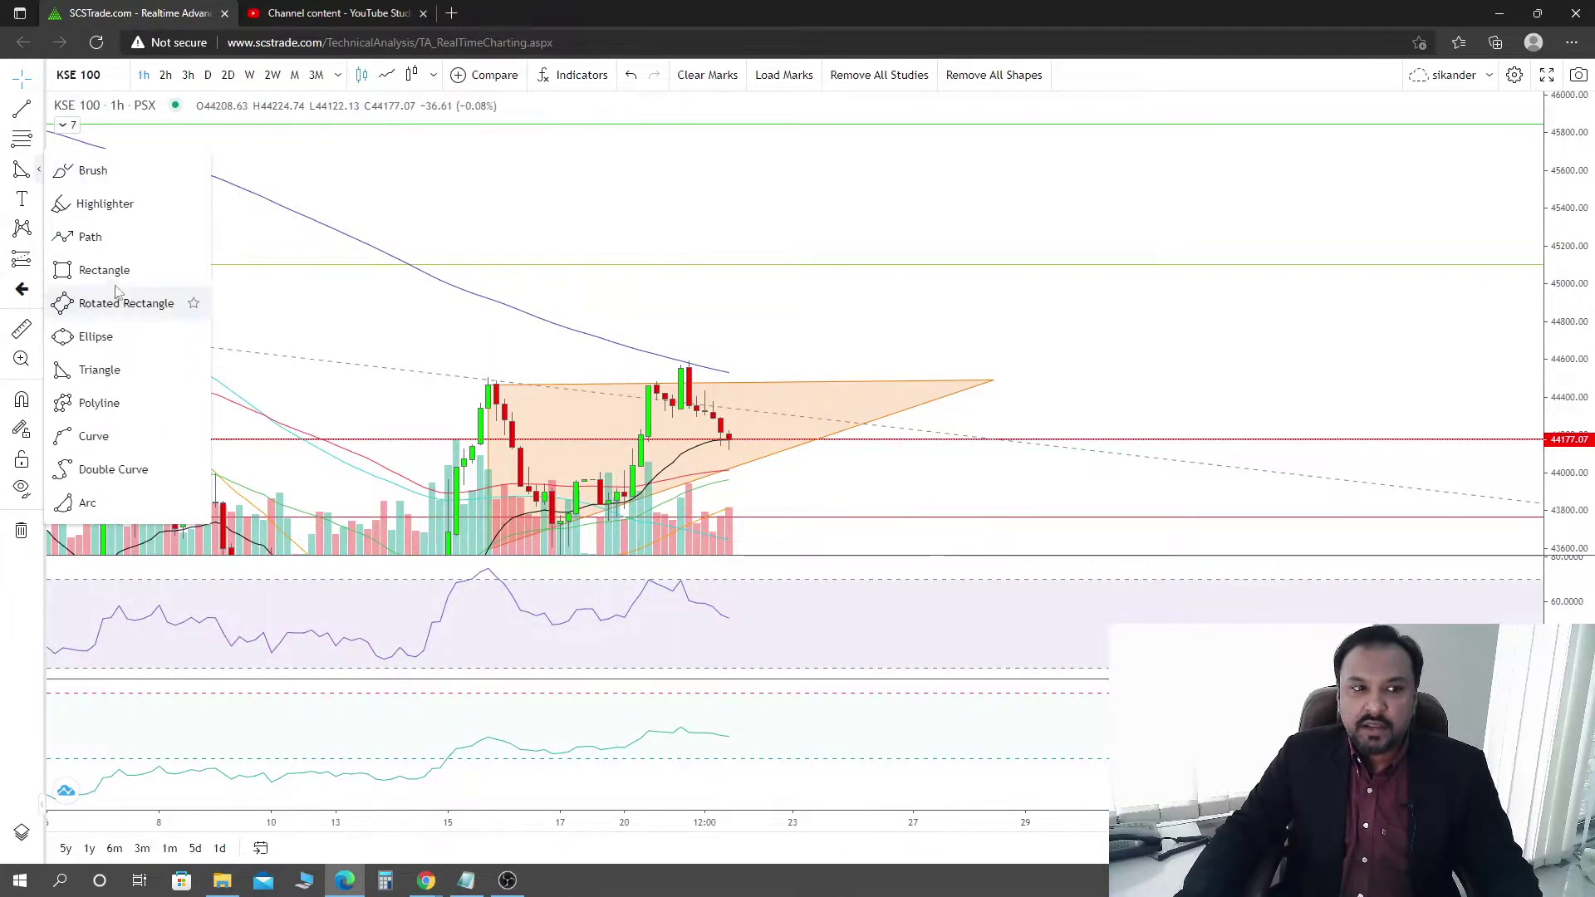
{"action": "left_click", "coordinate": [100, 372]}
{"action": "left_click", "coordinate": [1424, 163]}
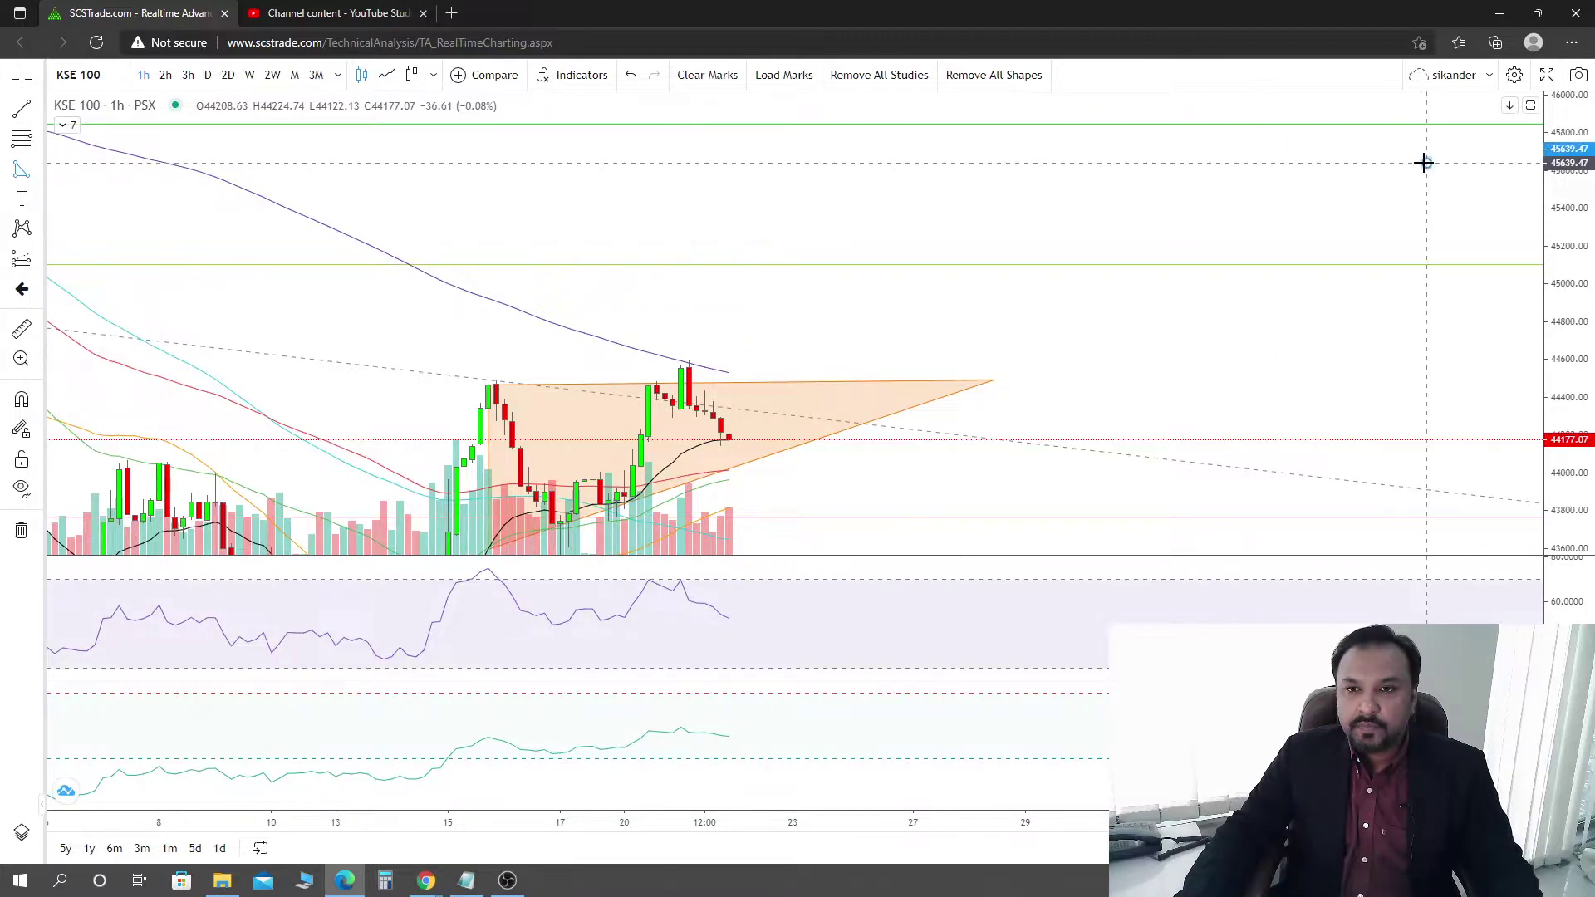
{"action": "left_click", "coordinate": [1049, 164]}
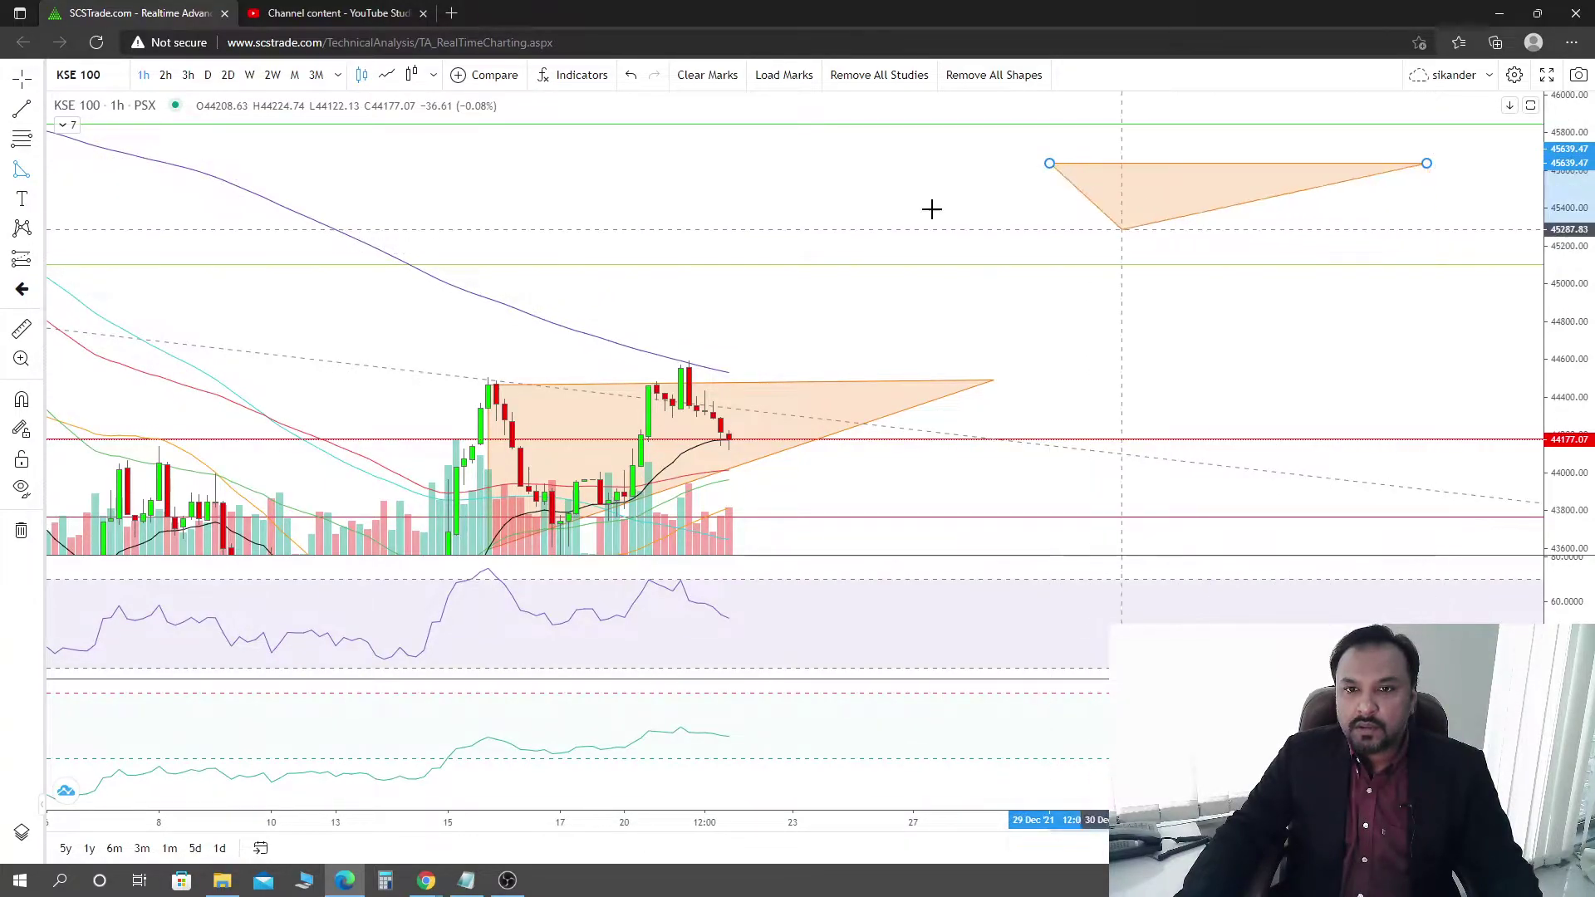
{"action": "left_click", "coordinate": [1049, 316]}
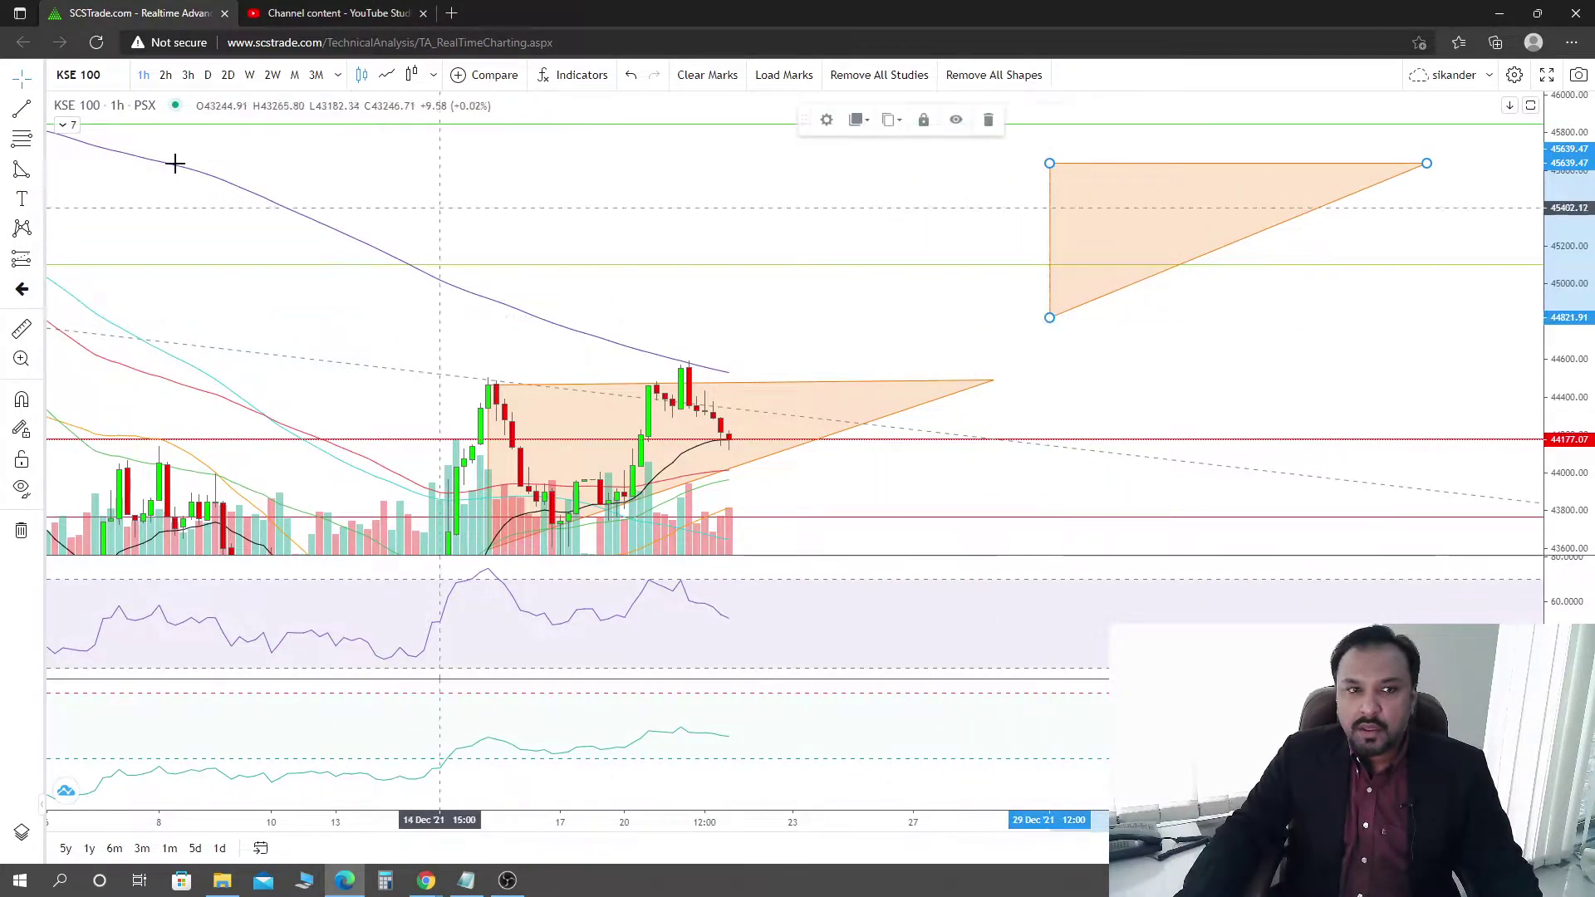
Step: Brush a zigzag price path through the example triangle, spiking above its upper edge and ending below its sloping side near 45,100
{"action": "left_click", "coordinate": [41, 169]}
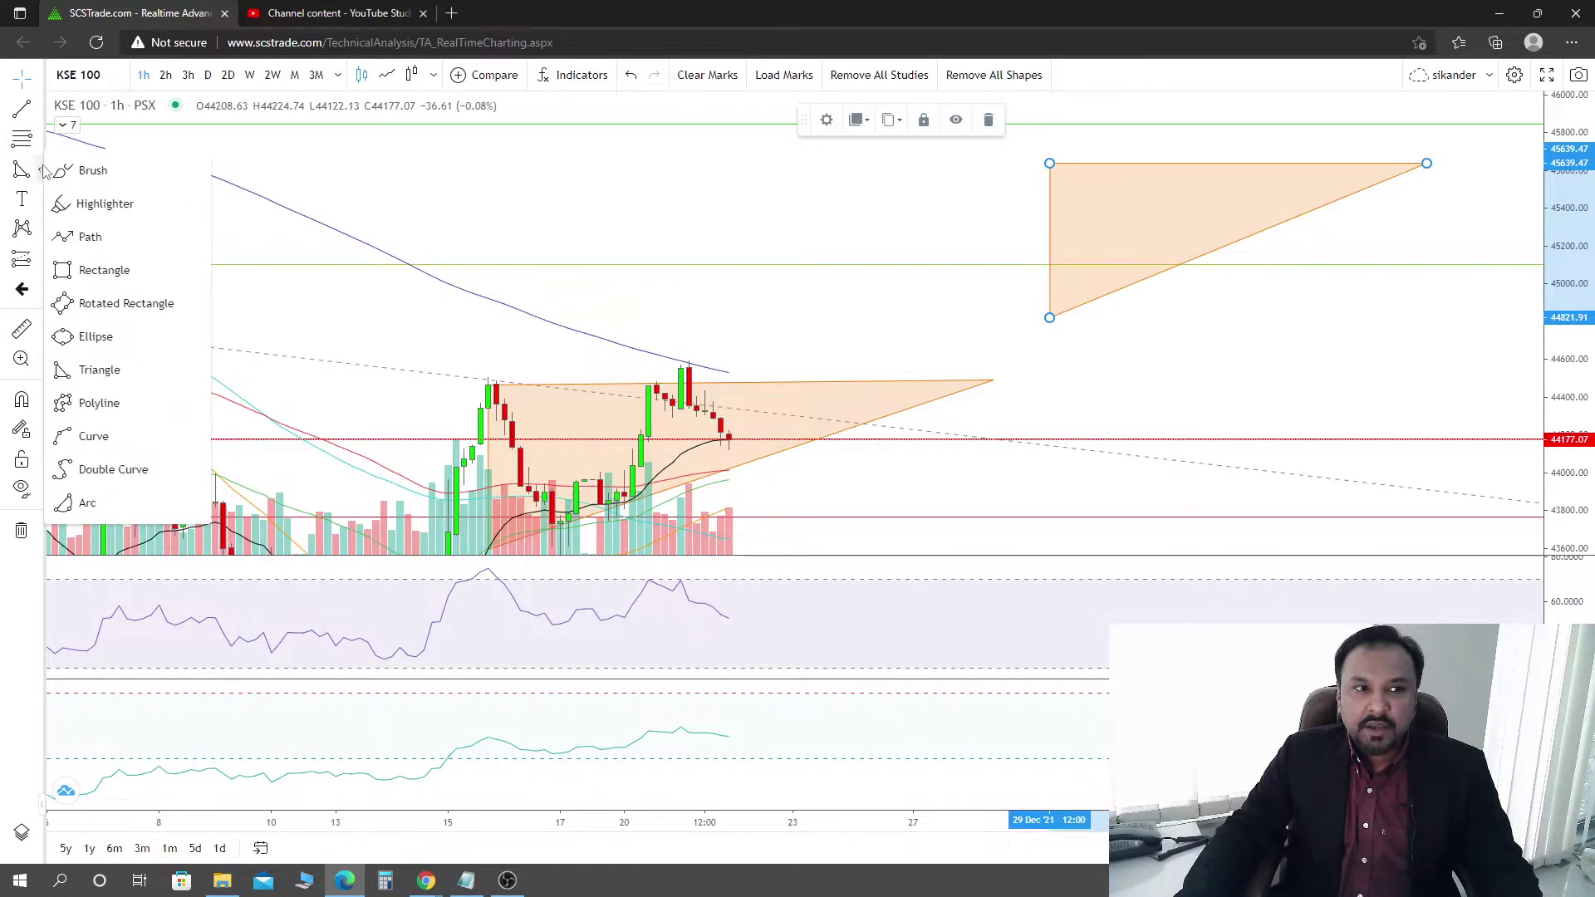
{"action": "left_click", "coordinate": [92, 171]}
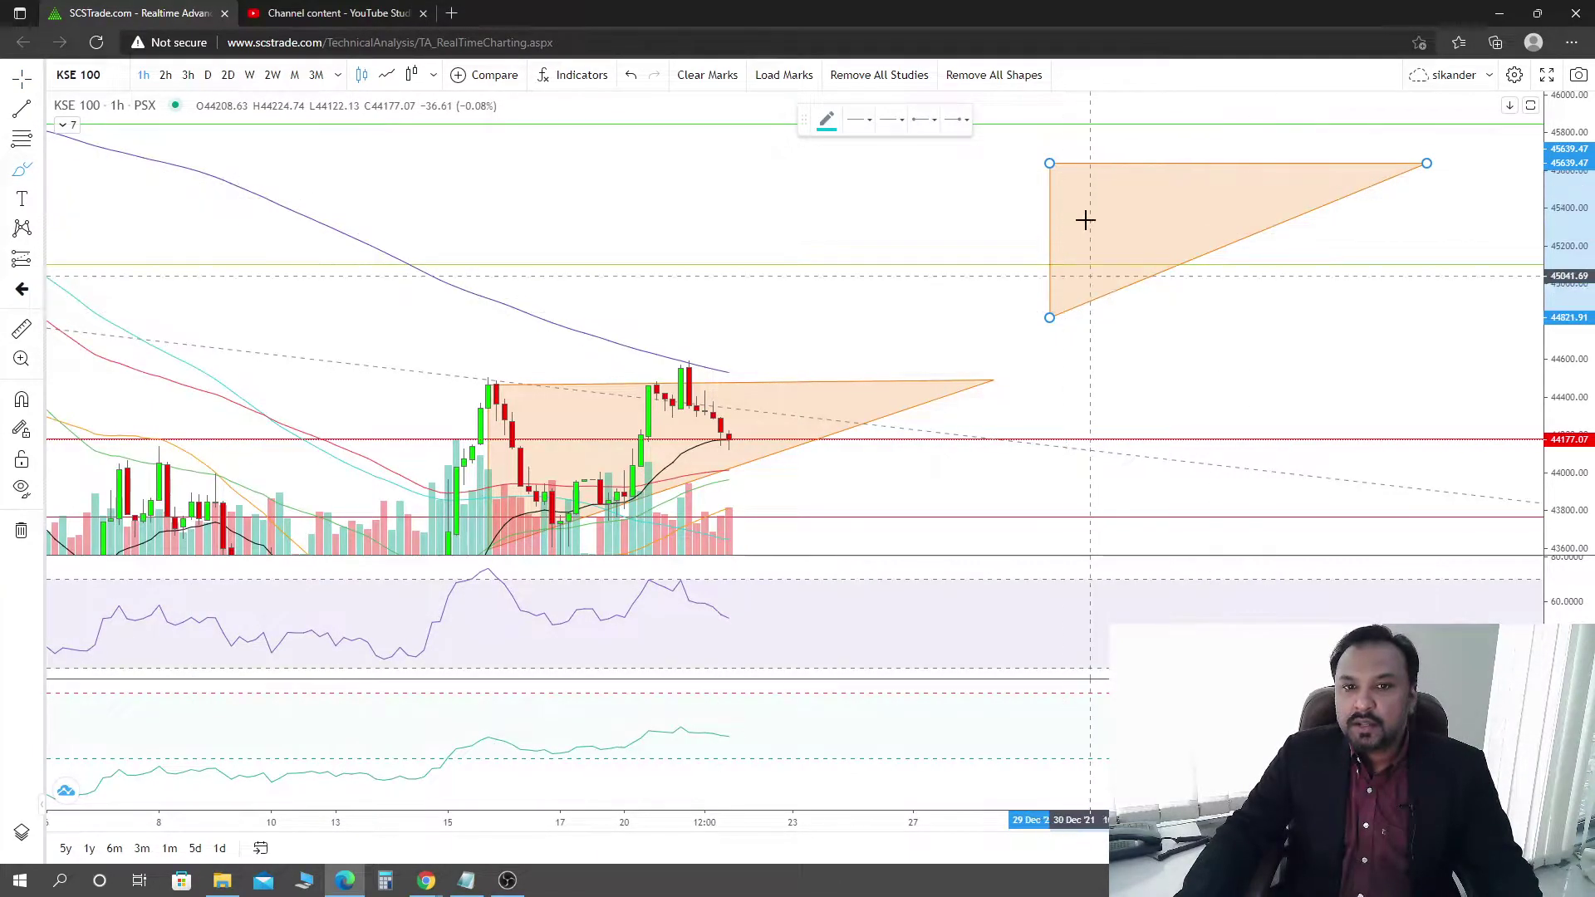
{"action": "mouse_move", "coordinate": [1073, 301]}
{"action": "left_mouse_down"}
{"action": "mouse_move", "coordinate": [1096, 212]}
{"action": "mouse_move", "coordinate": [1143, 207]}
{"action": "mouse_move", "coordinate": [1168, 257]}
{"action": "mouse_move", "coordinate": [1207, 167]}
{"action": "mouse_move", "coordinate": [1274, 217]}
{"action": "mouse_move", "coordinate": [1297, 189]}
{"action": "mouse_move", "coordinate": [1298, 134]}
{"action": "mouse_move", "coordinate": [1344, 267]}
{"action": "left_mouse_up"}
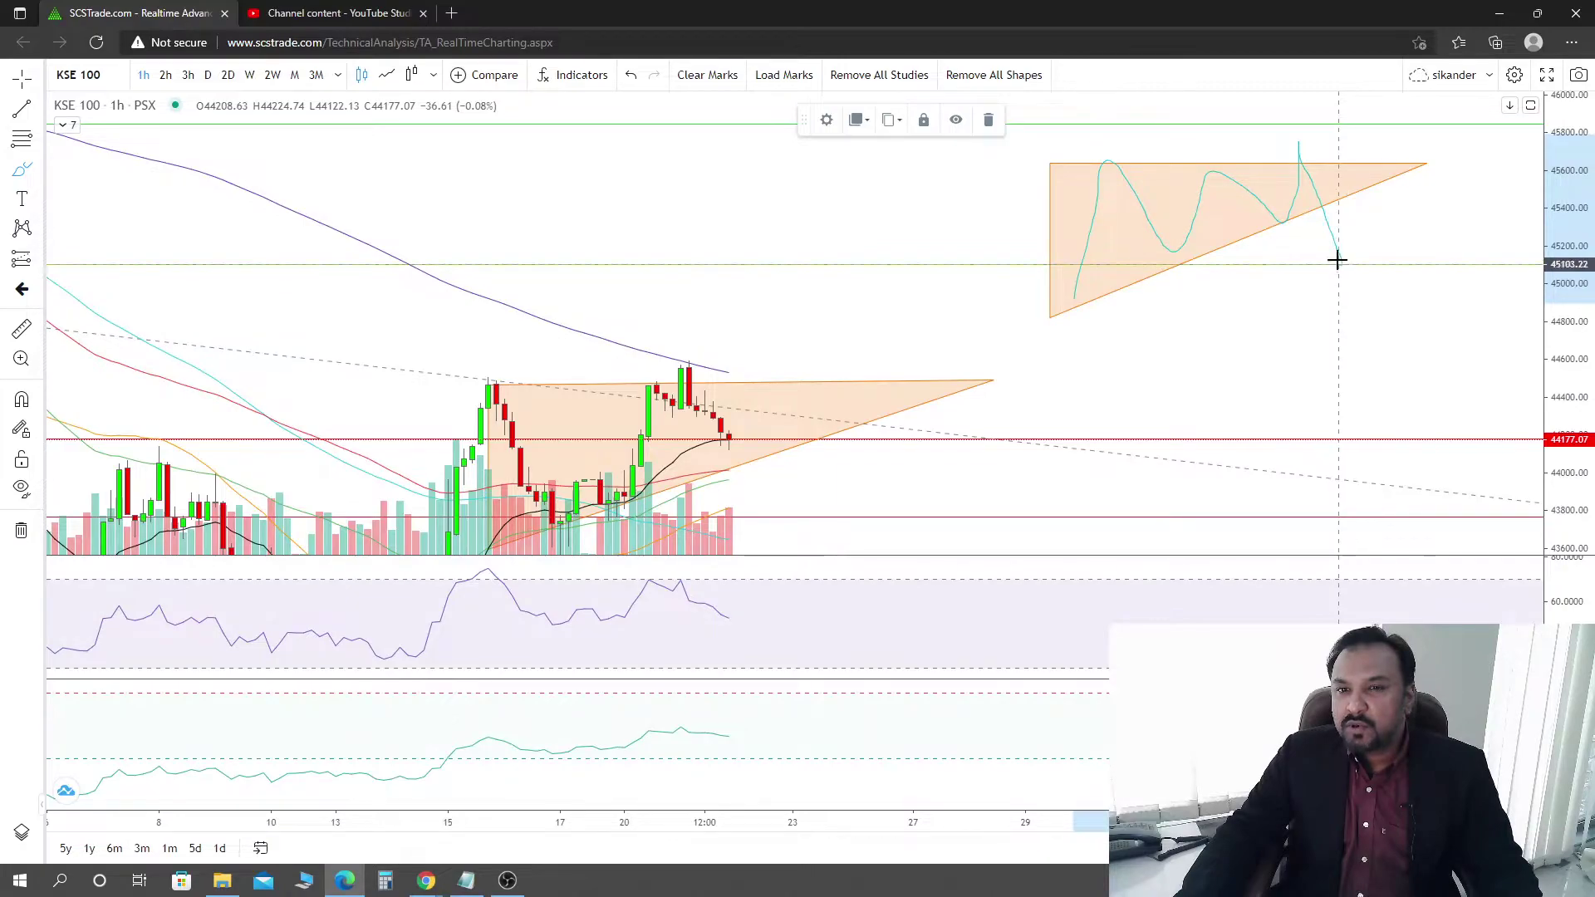
{"action": "left_click_drag", "start_coordinate": [1330, 260], "coordinate": [1330, 259]}
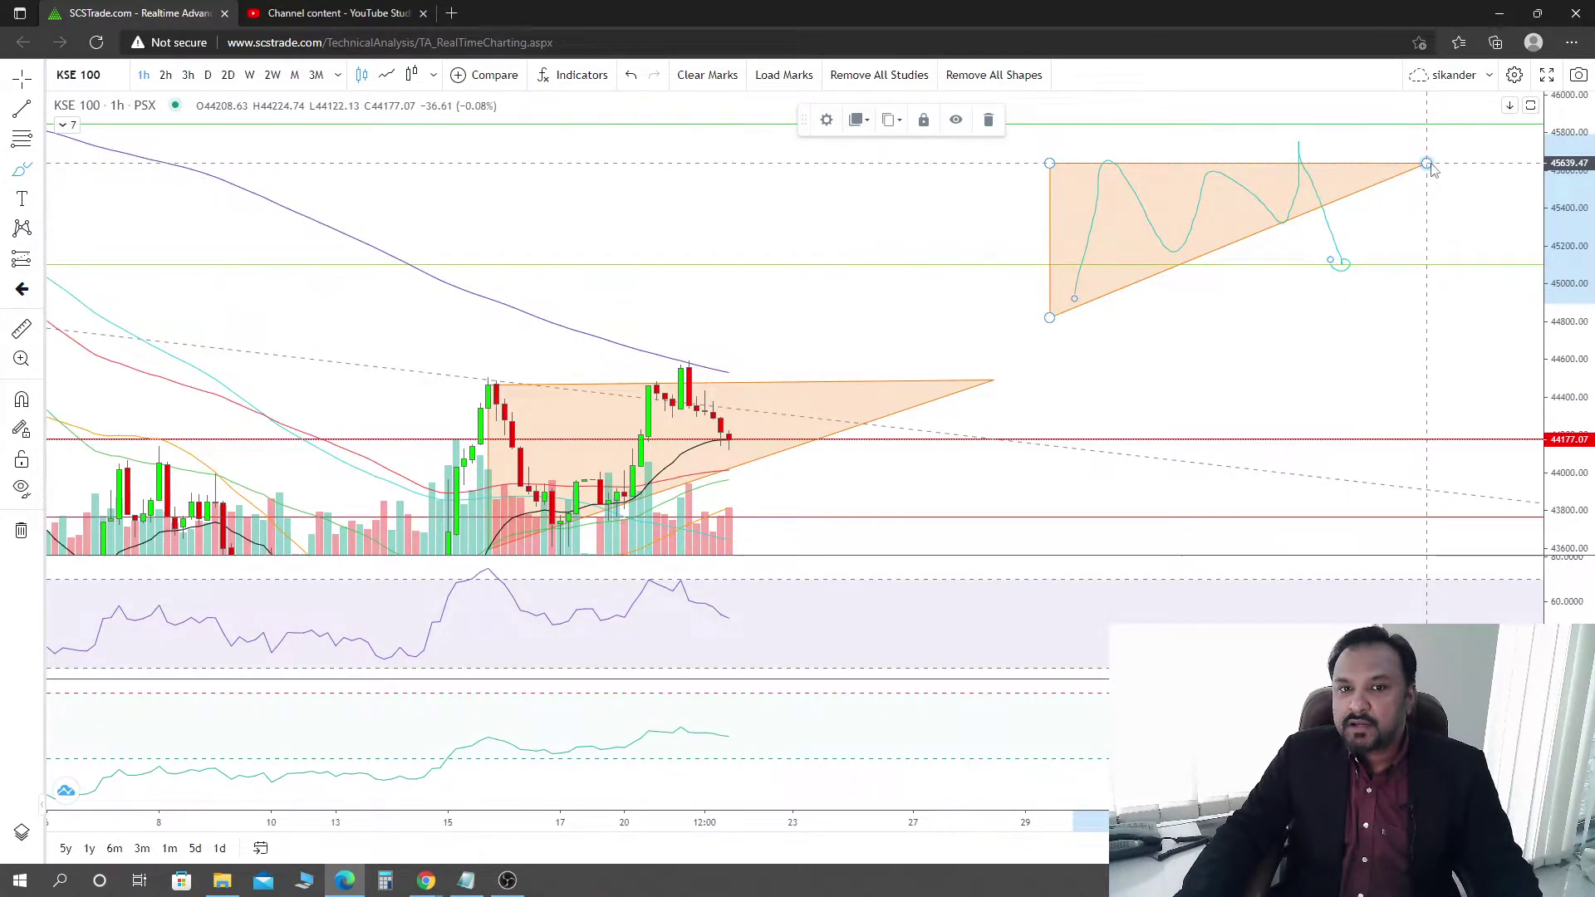
Step: Delete the brushed price path and the example triangle, keeping the triangle over the hourly candles
{"action": "left_click", "coordinate": [988, 120]}
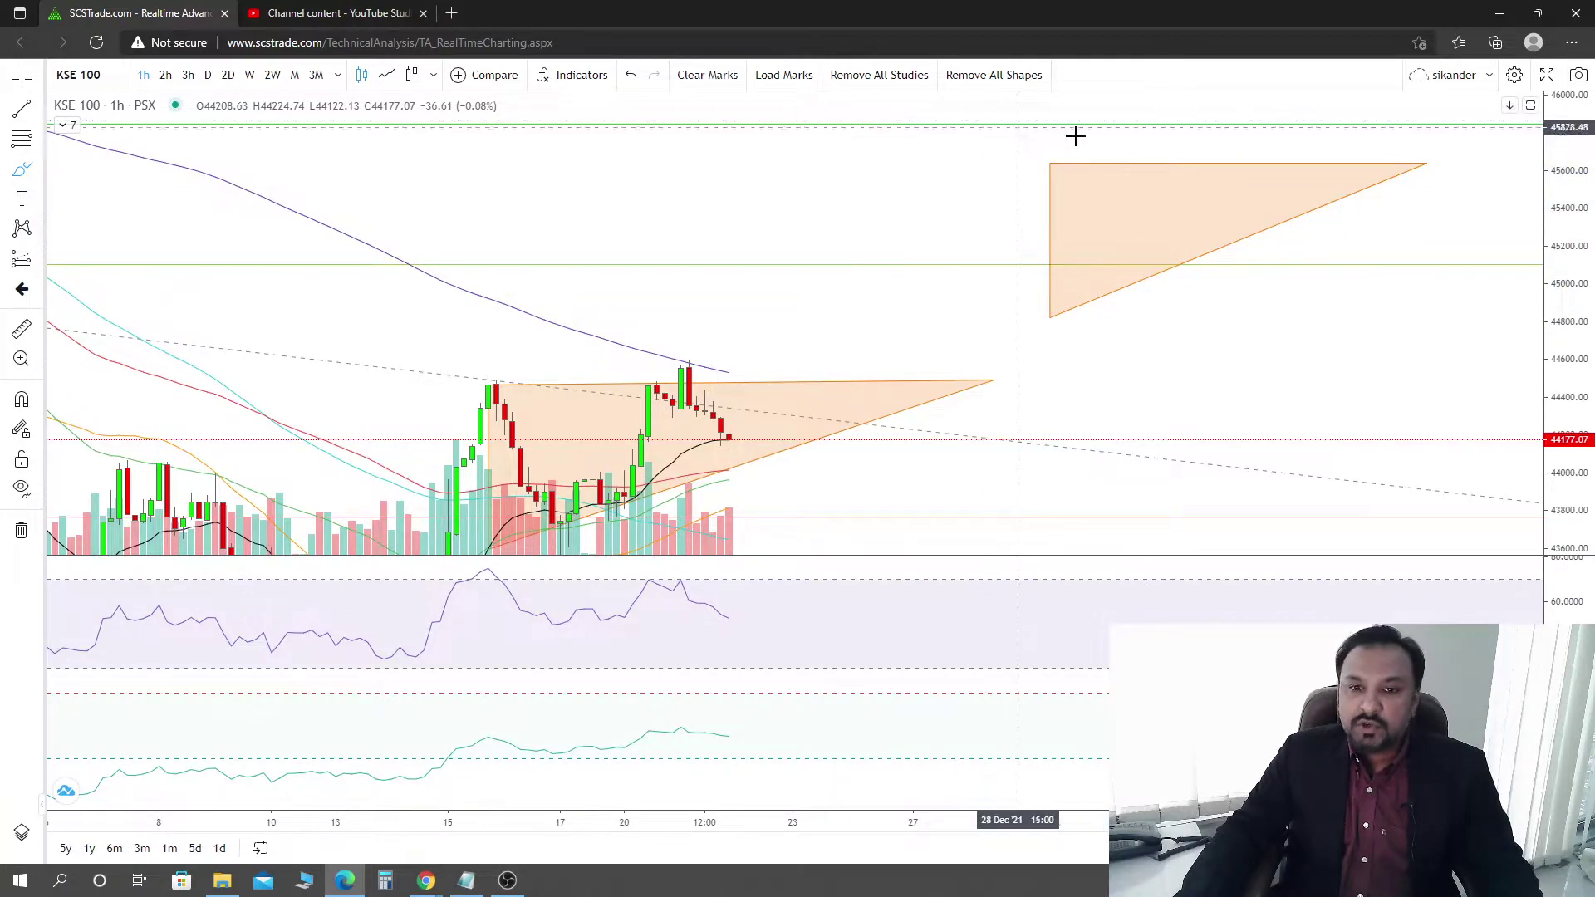
{"action": "left_click", "coordinate": [1050, 168]}
{"action": "left_click", "coordinate": [1149, 121]}
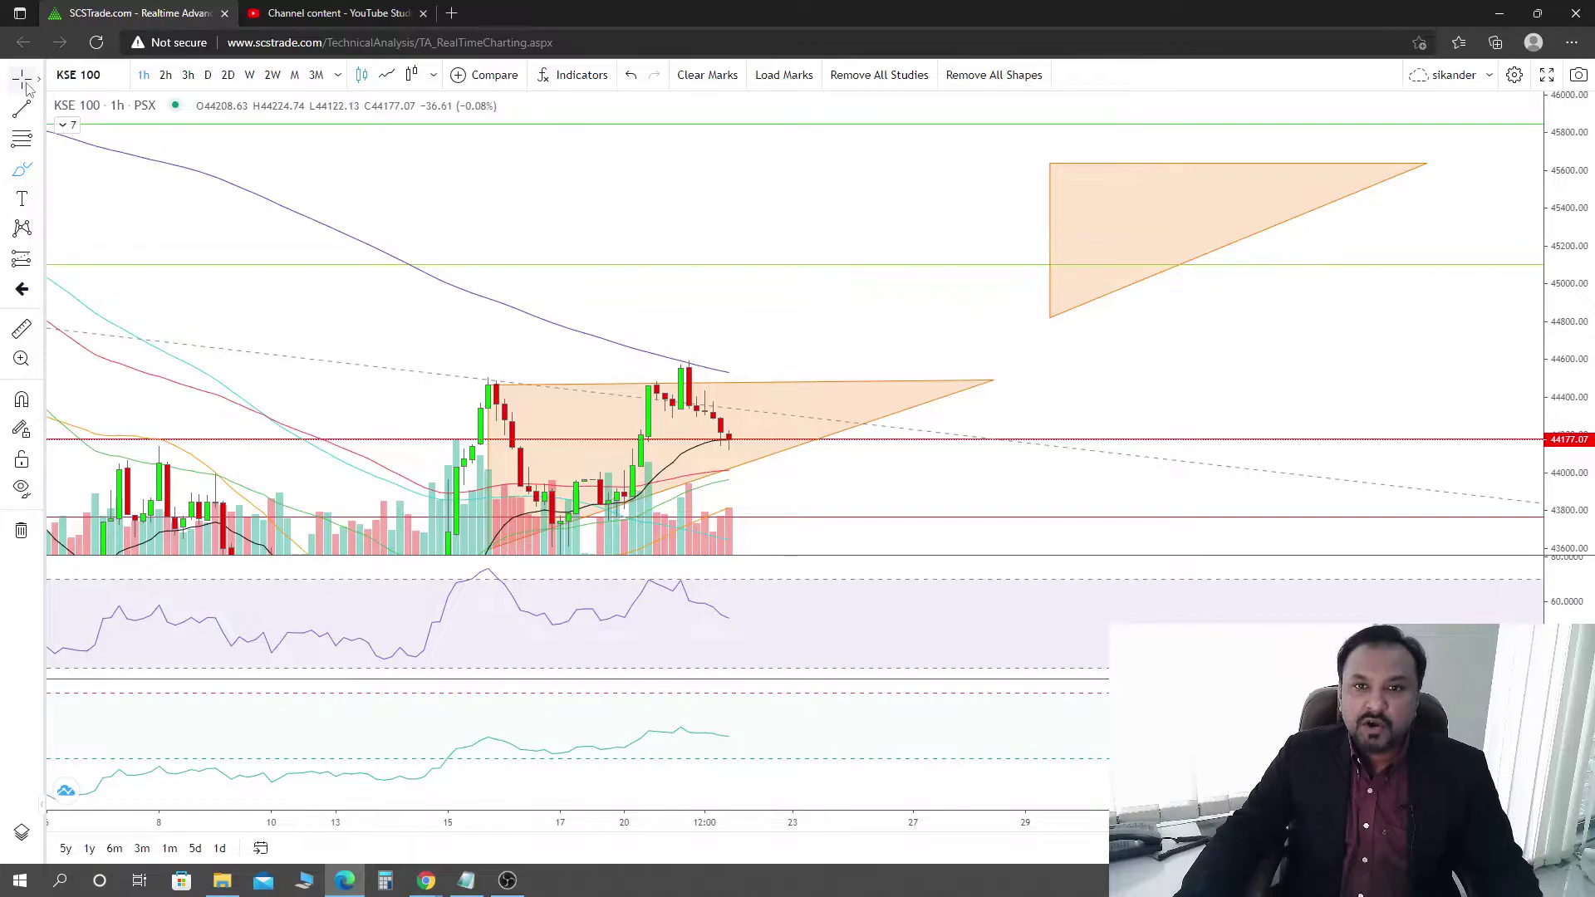
{"action": "left_click", "coordinate": [1149, 171]}
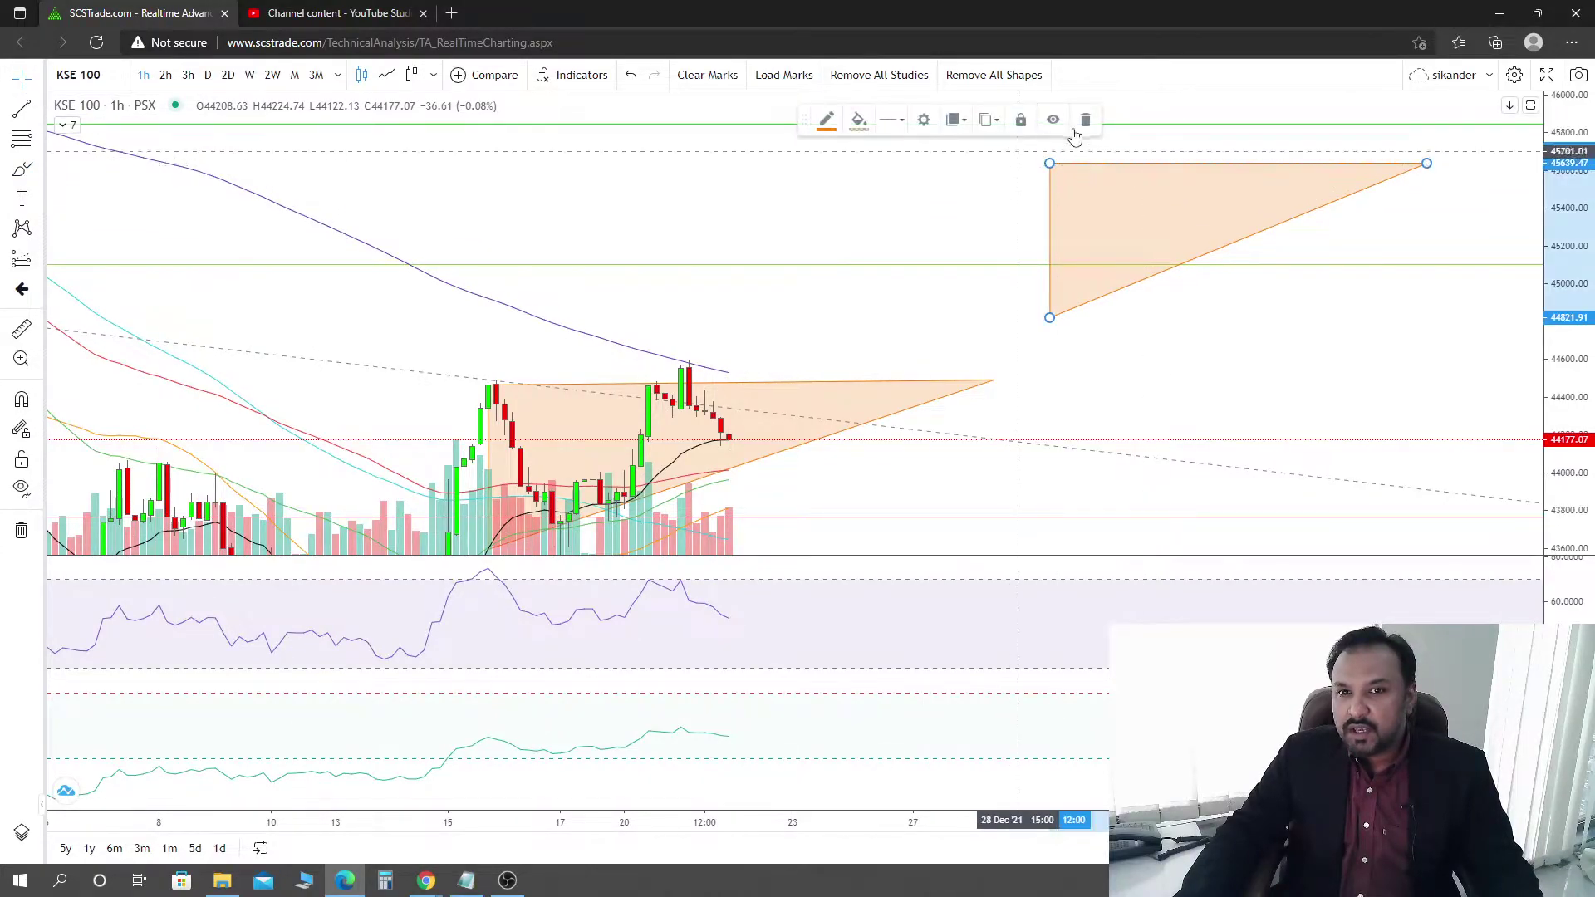
{"action": "left_click", "coordinate": [1082, 122]}
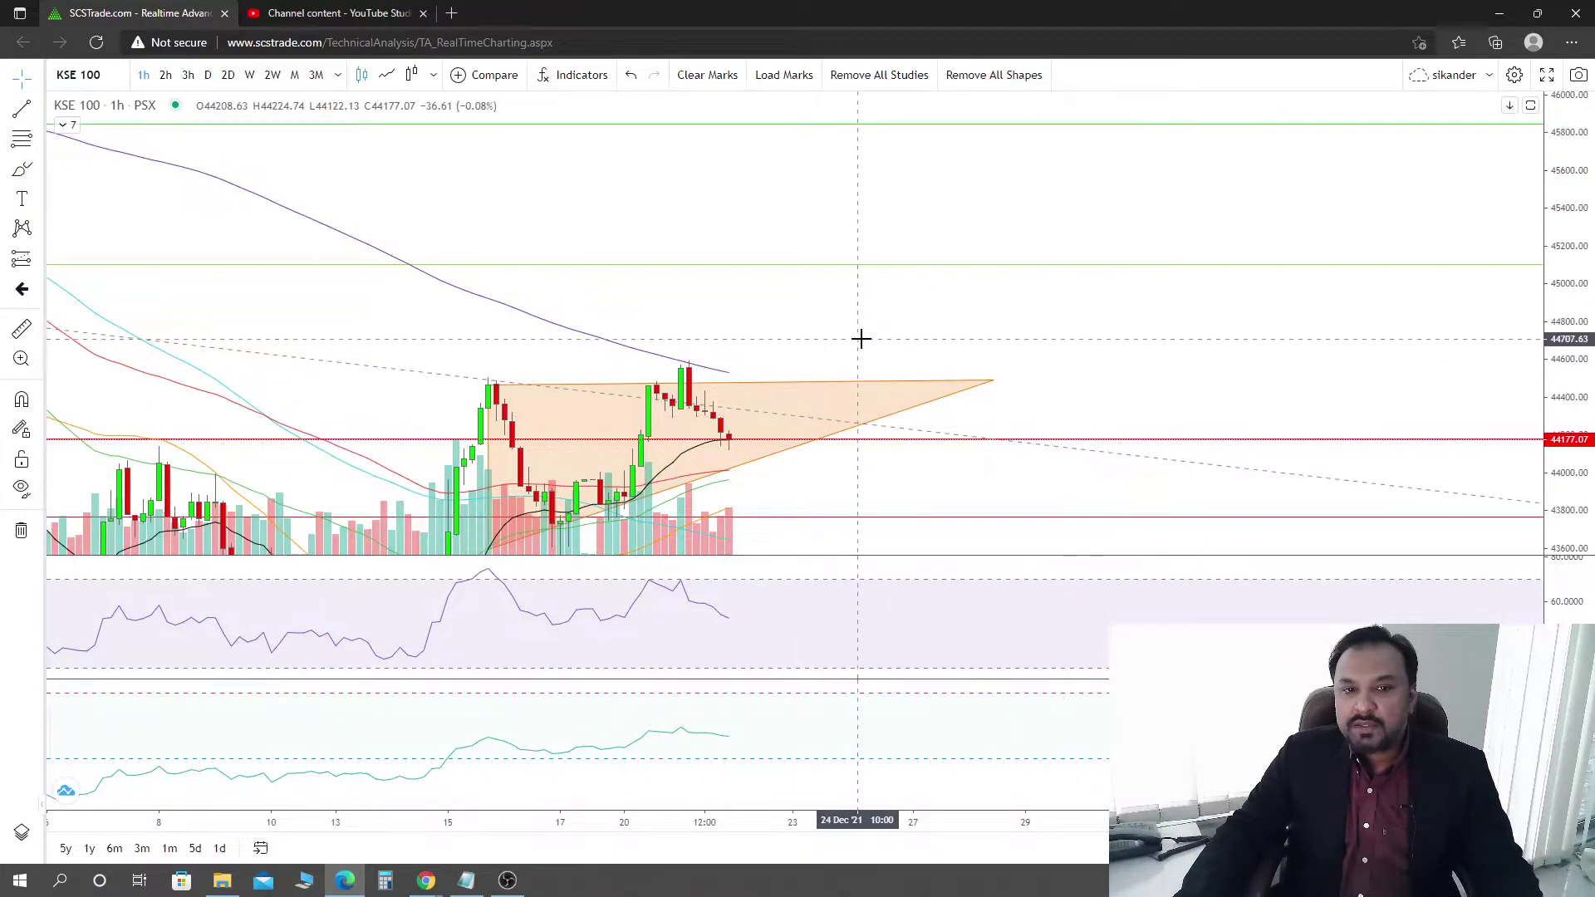
Step: Examine the 21 December candles at the hourly triangle's upper edge against the moving averages, close up and in the wider trend
{"action": "left_click_drag", "start_coordinate": [888, 319], "coordinate": [1115, 188]}
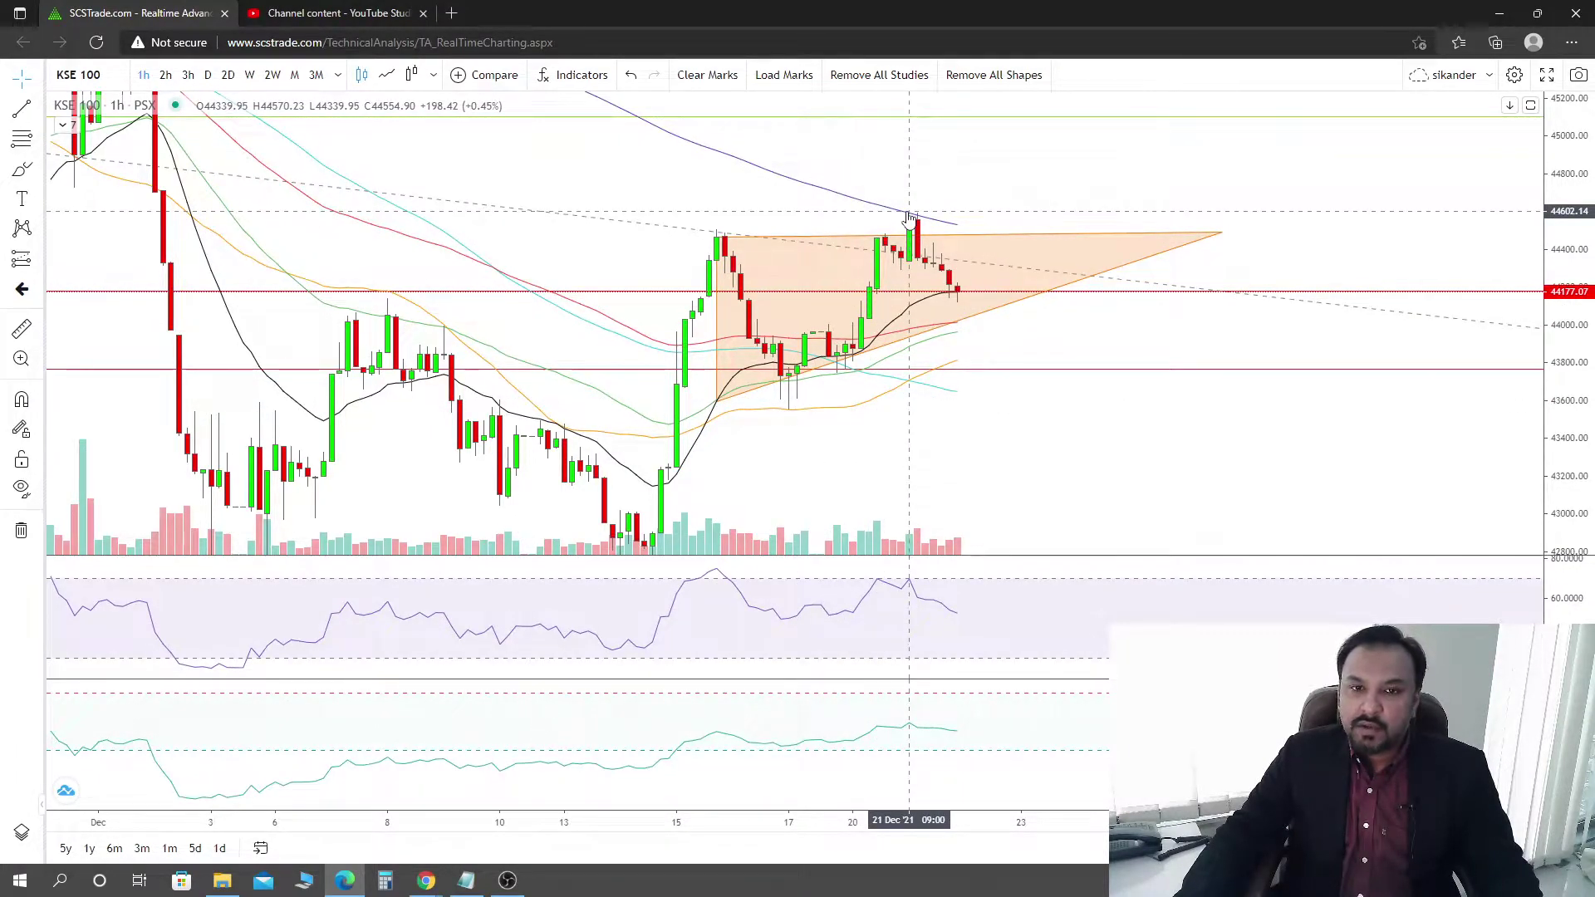
{"action": "left_click_drag", "start_coordinate": [904, 174], "coordinate": [932, 179]}
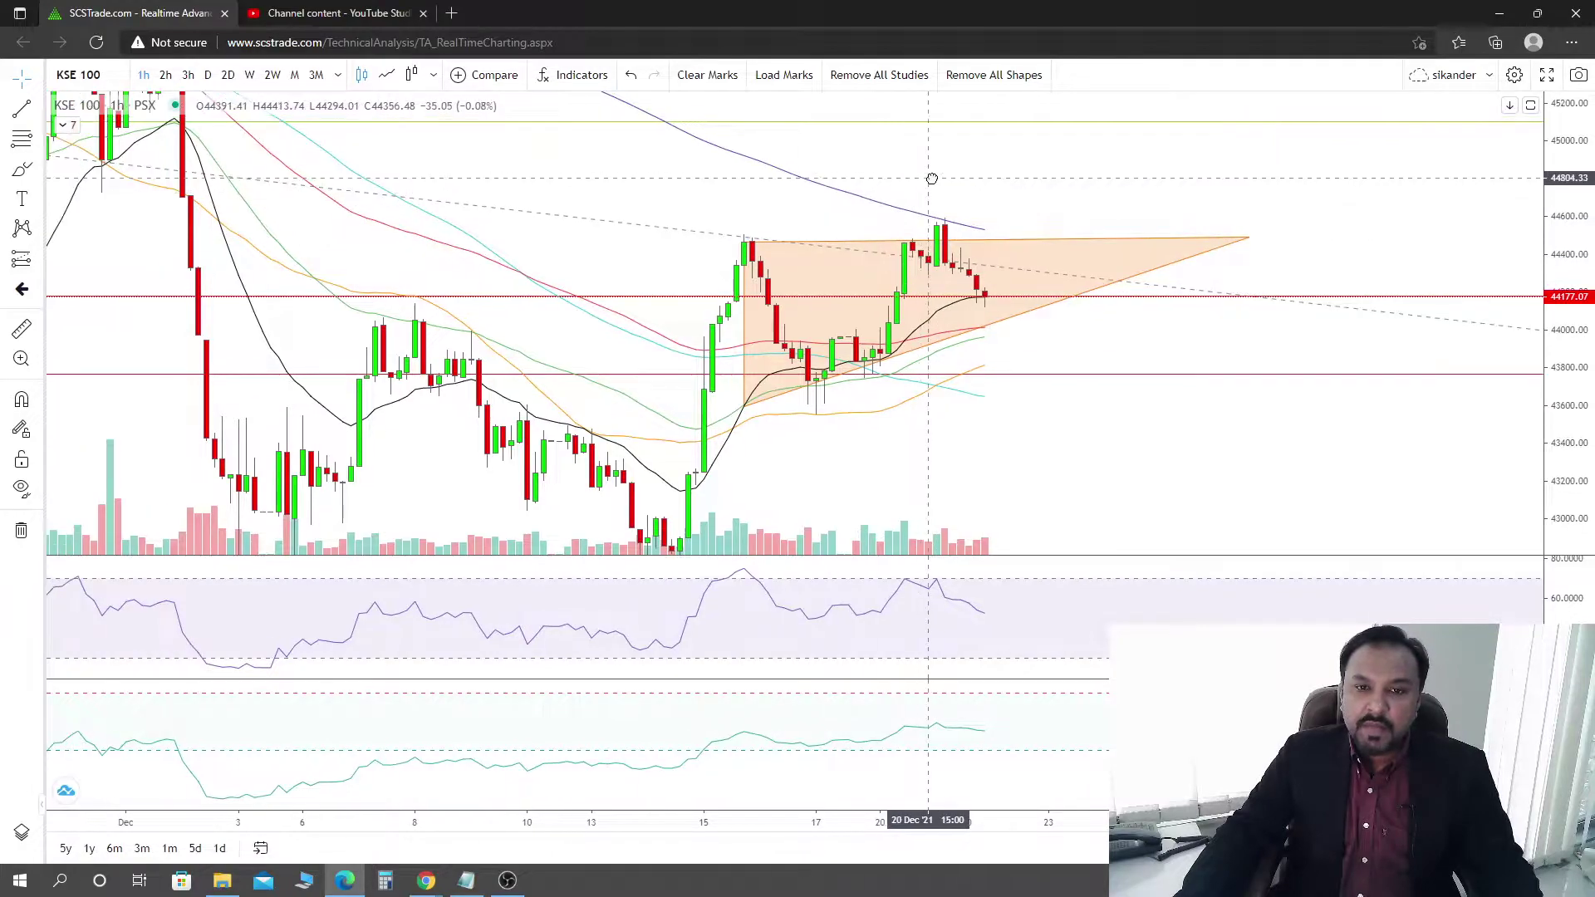
{"action": "scroll", "coordinate": [987, 297], "scroll_direction": "down", "scroll_amount": 2}
{"action": "left_click_drag", "start_coordinate": [1561, 233], "coordinate": [1560, 404]}
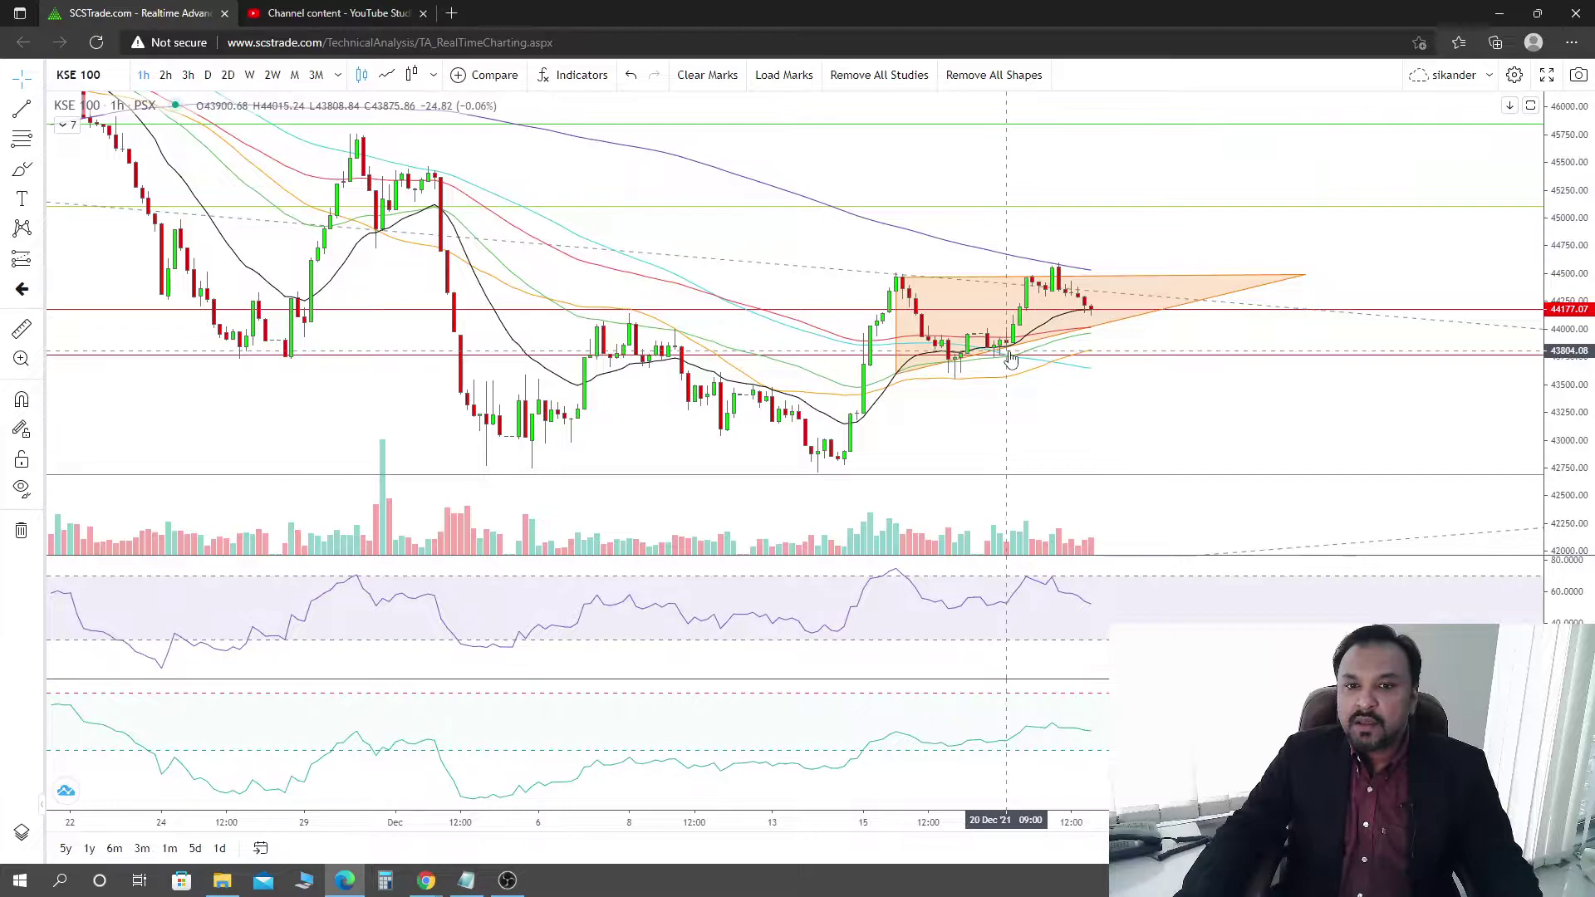
{"action": "left_click", "coordinate": [1033, 284]}
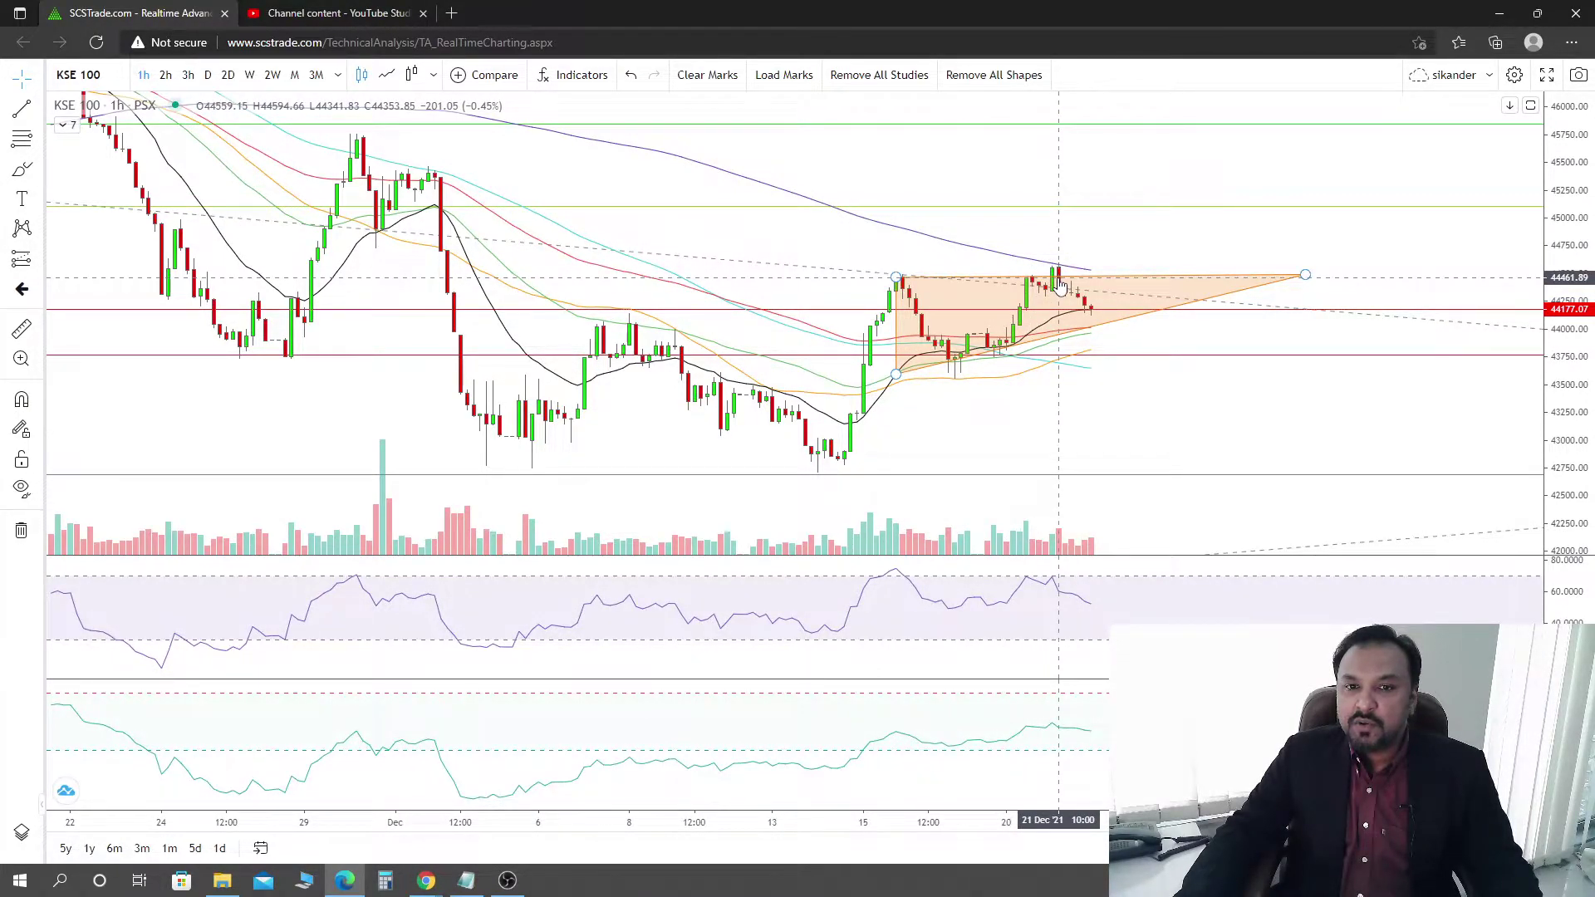
{"action": "left_click", "coordinate": [1059, 256]}
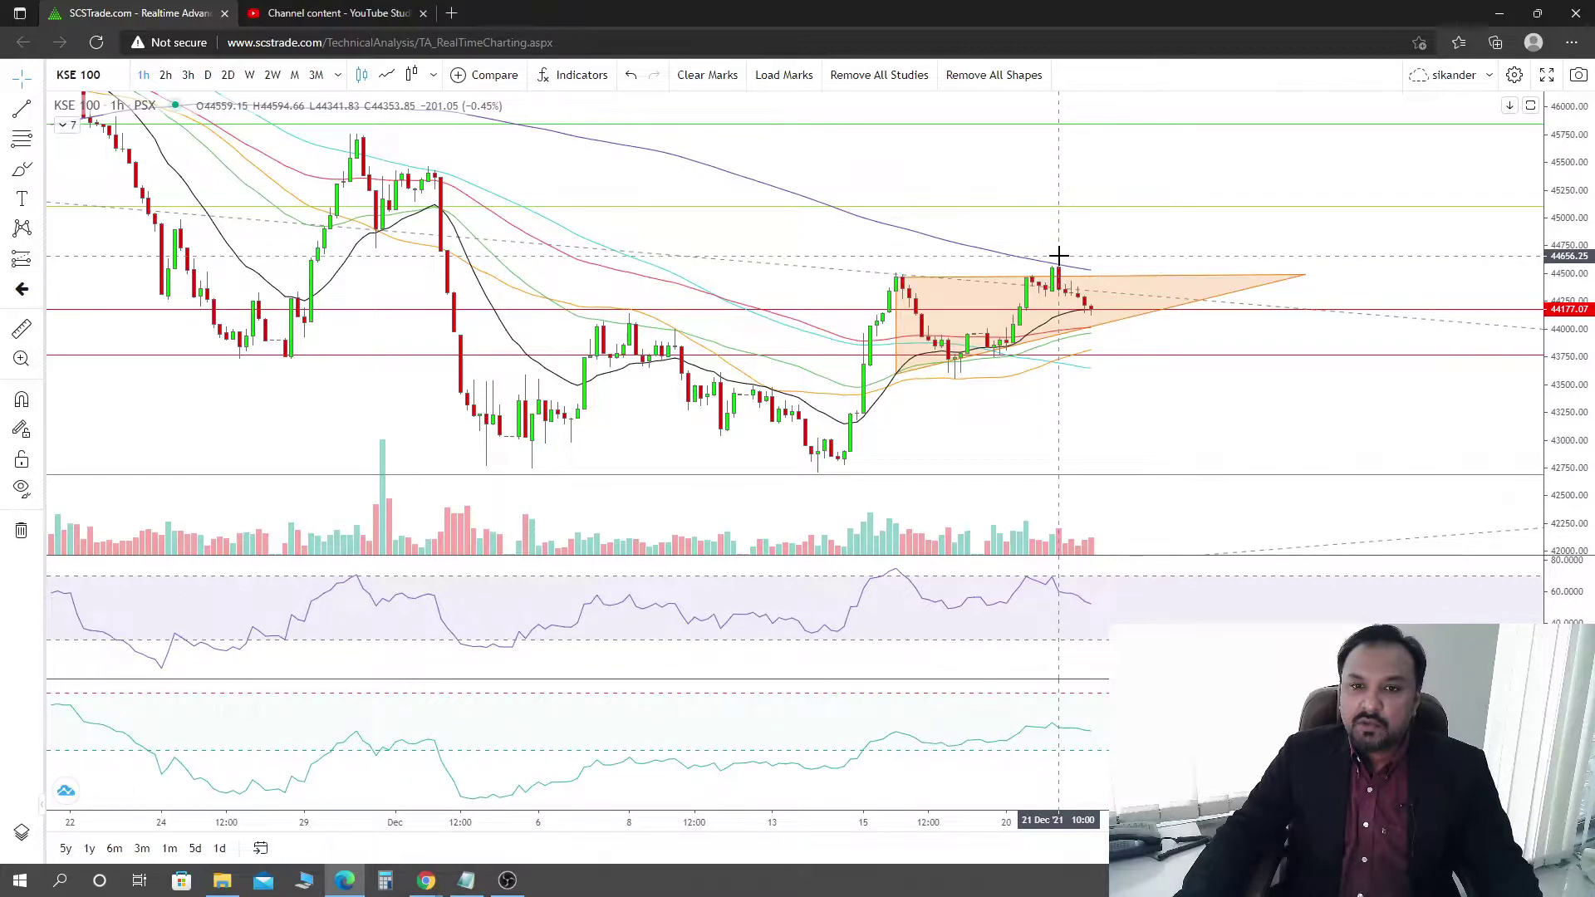
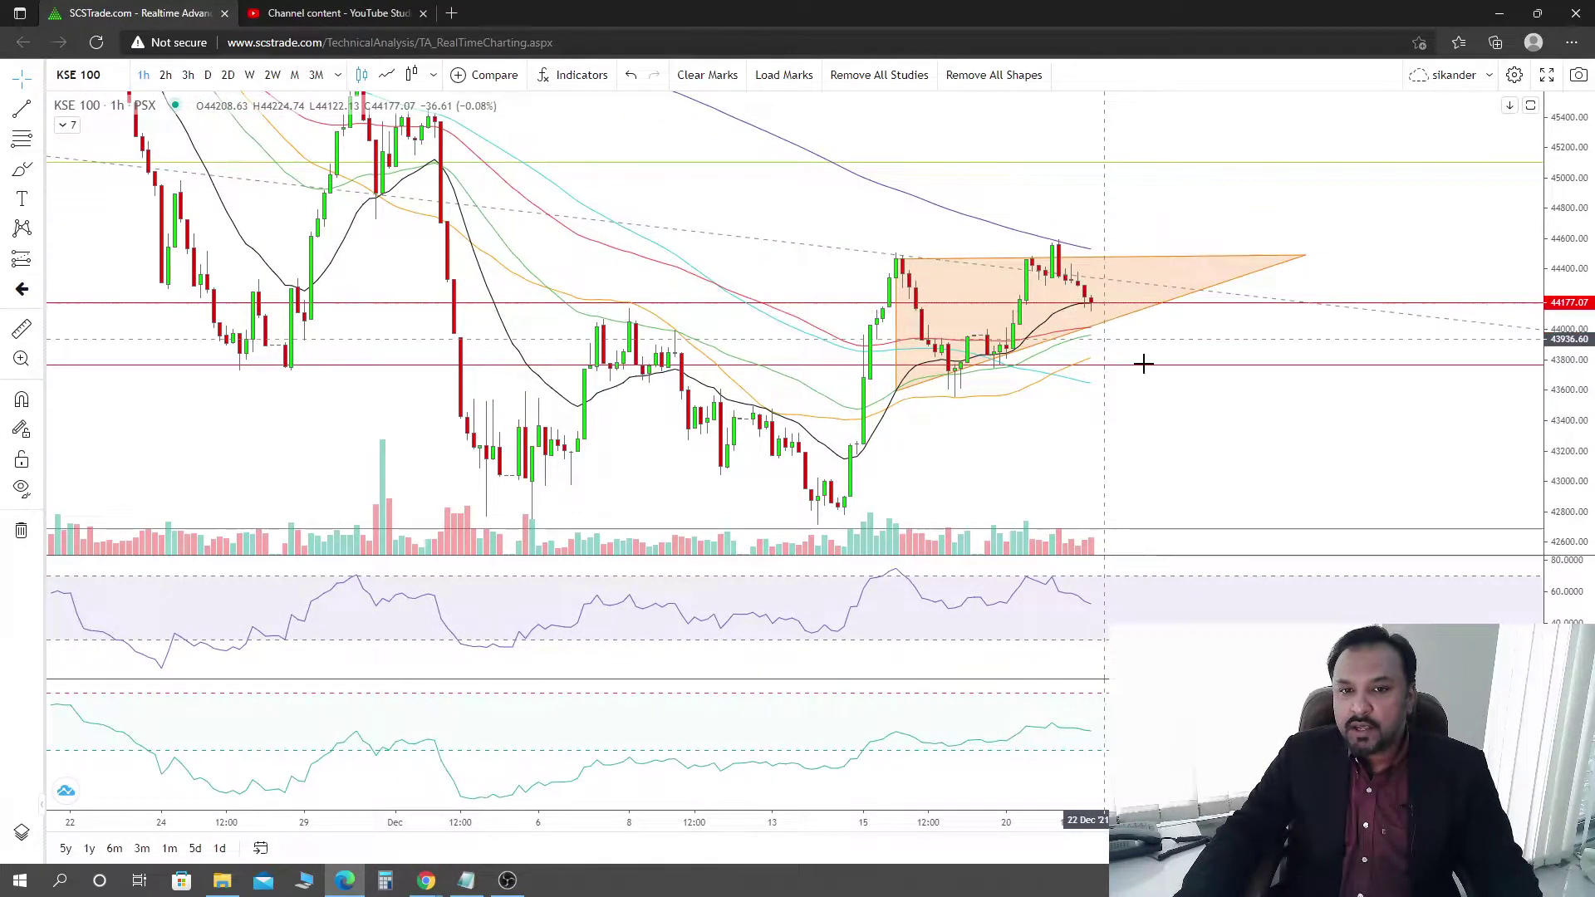
Step: Examine the hourly RSI in the enlarged pane and compare its recent swings with the candles inside the triangle
{"action": "scroll", "coordinate": [1271, 445], "scroll_direction": "up", "scroll_amount": 2}
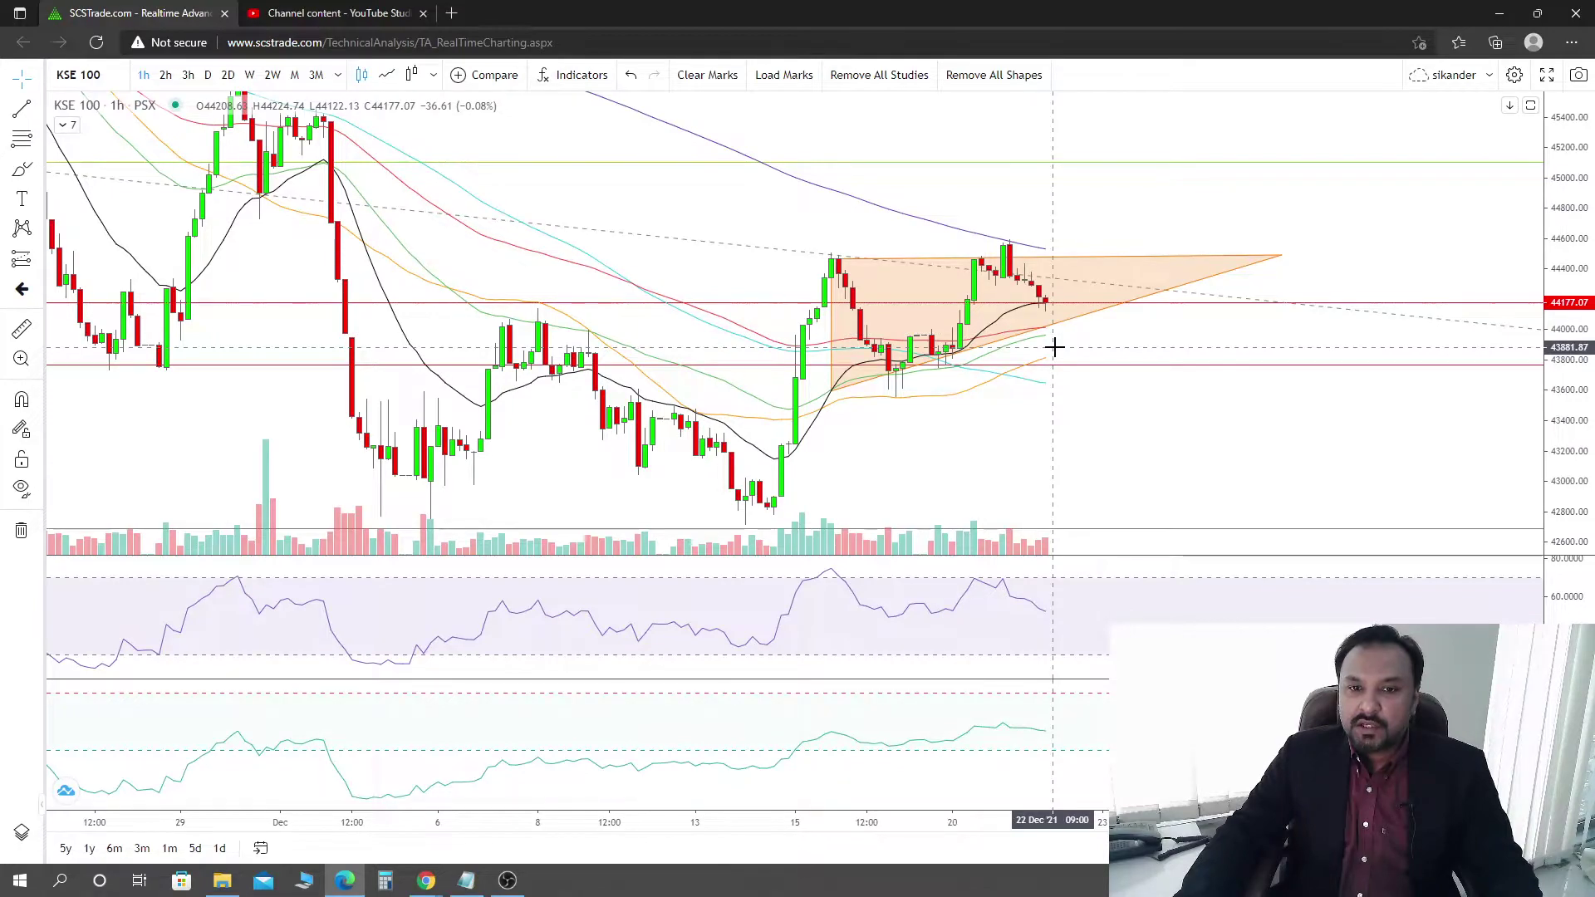
{"action": "left_click_drag", "start_coordinate": [1167, 453], "coordinate": [1249, 421]}
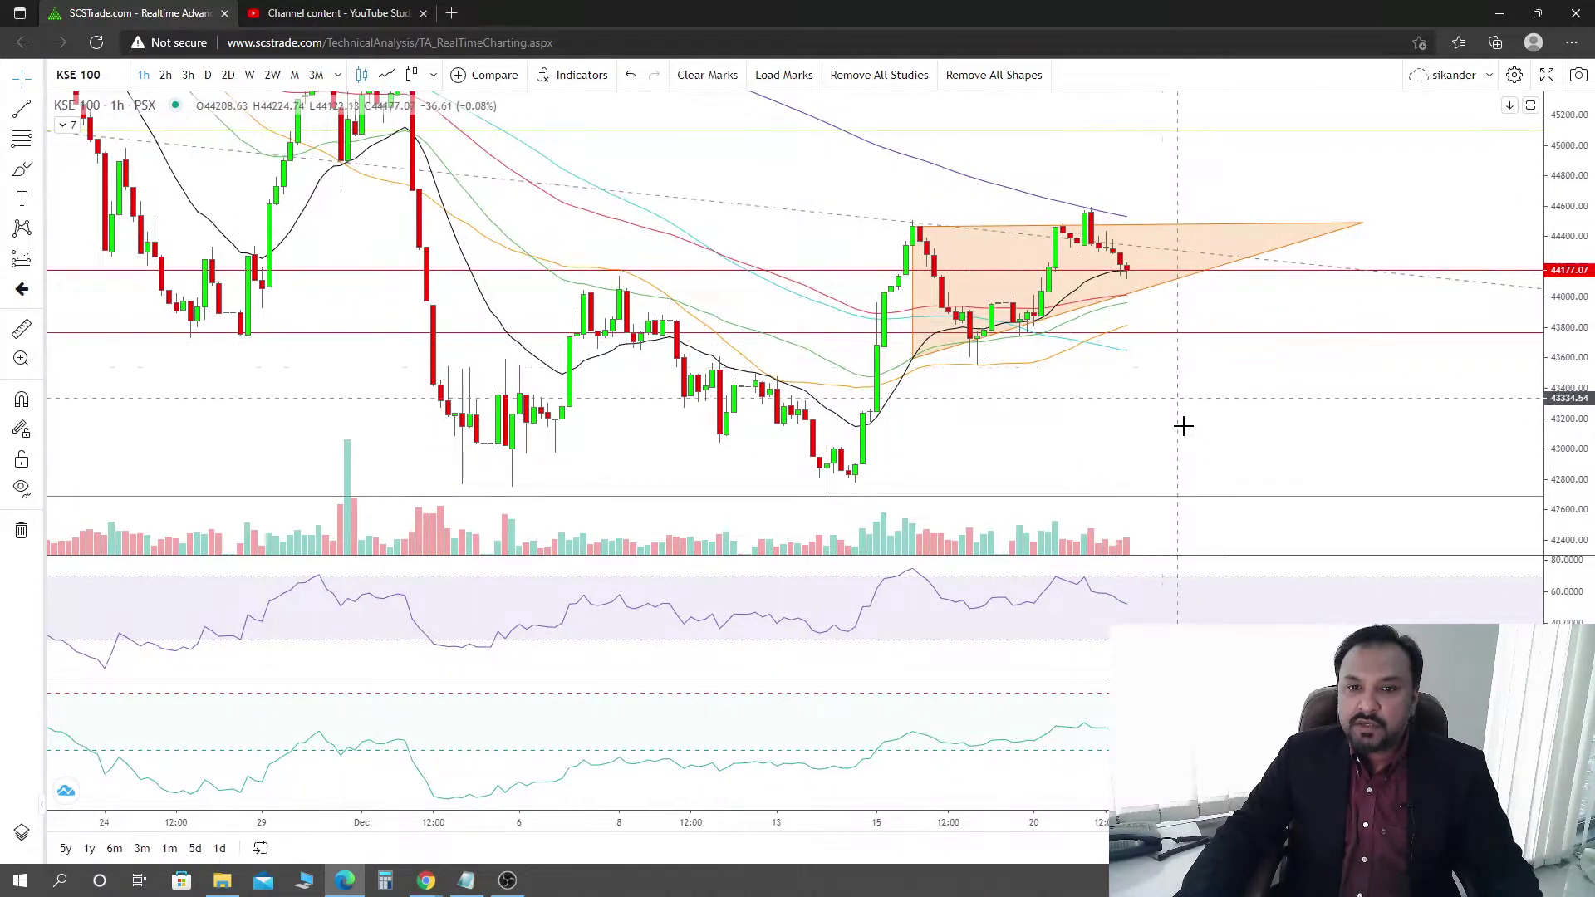
{"action": "scroll", "coordinate": [1183, 419], "scroll_direction": "up", "scroll_amount": 2}
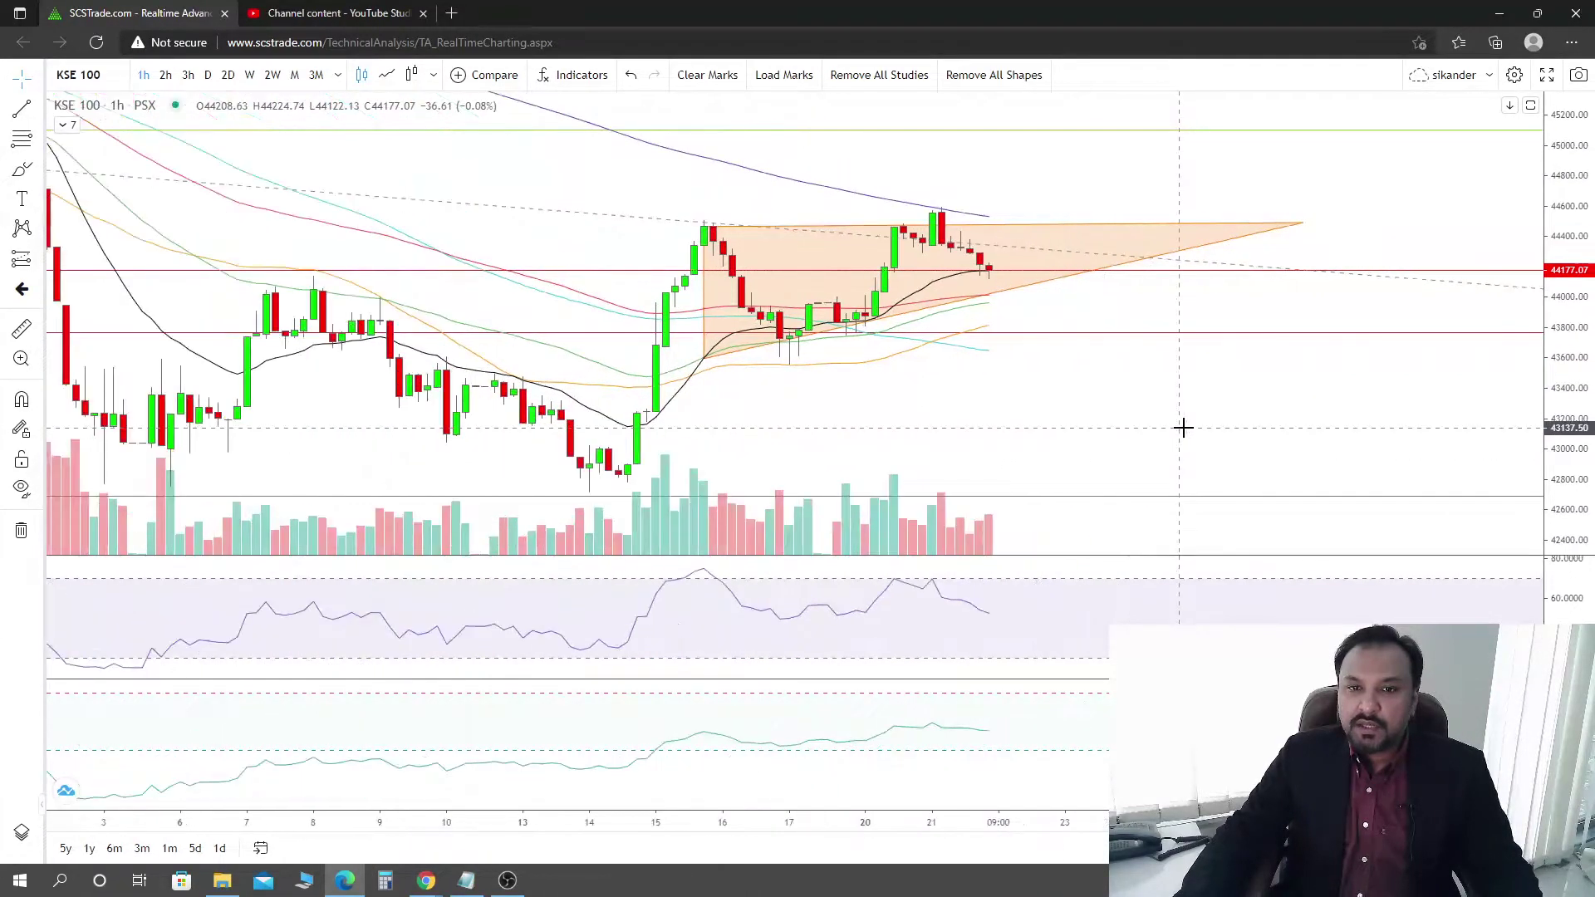
{"action": "double_click", "coordinate": [1090, 635]}
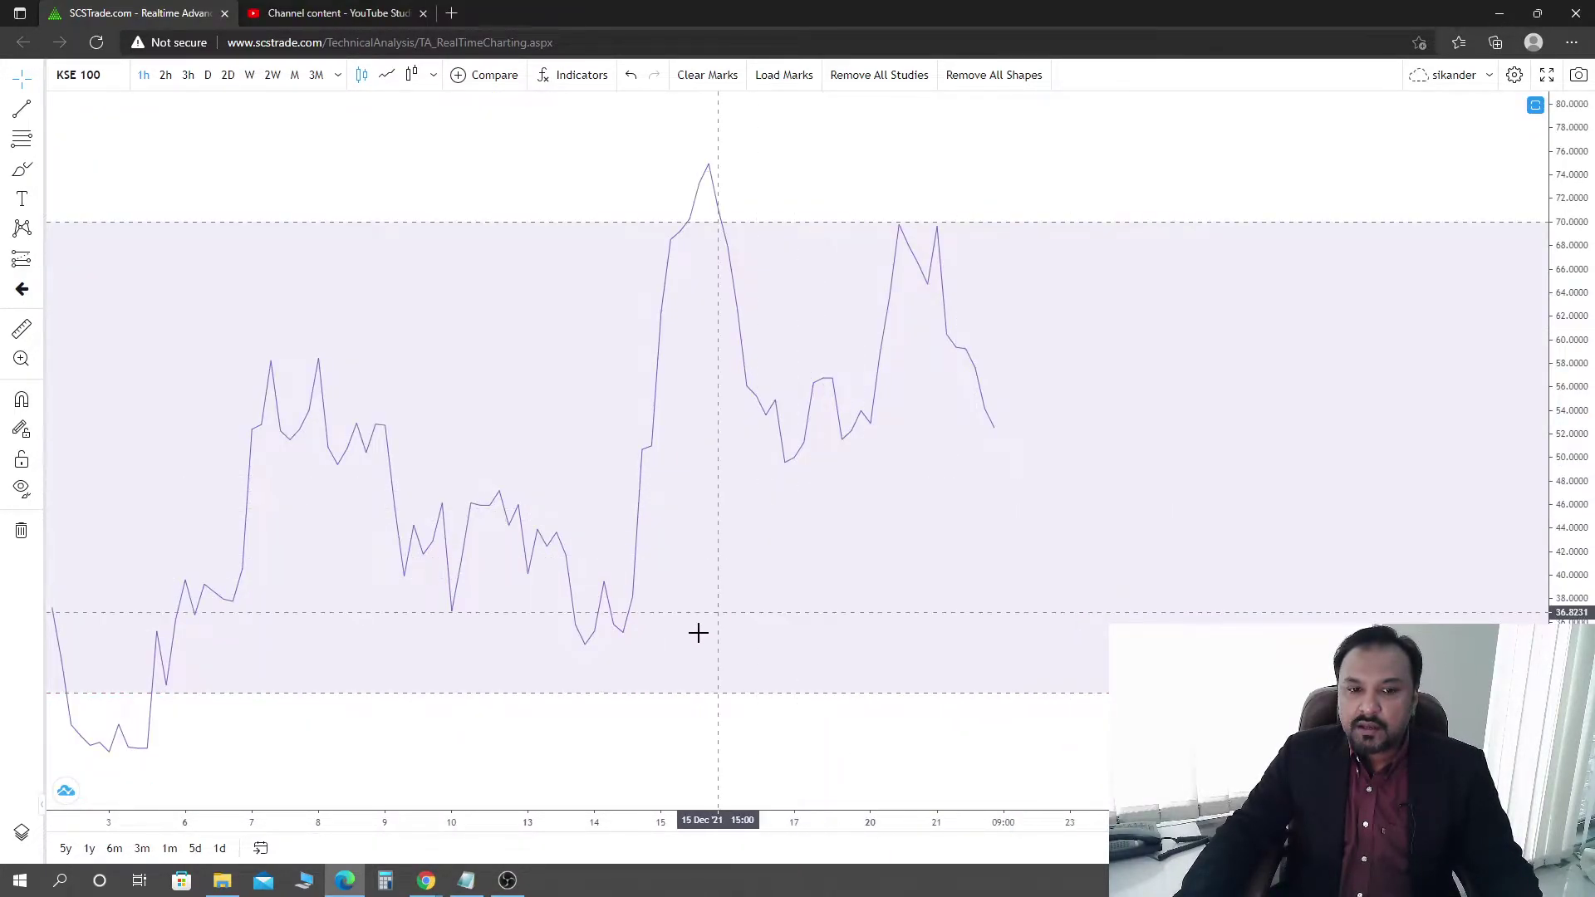
{"action": "double_click", "coordinate": [972, 514]}
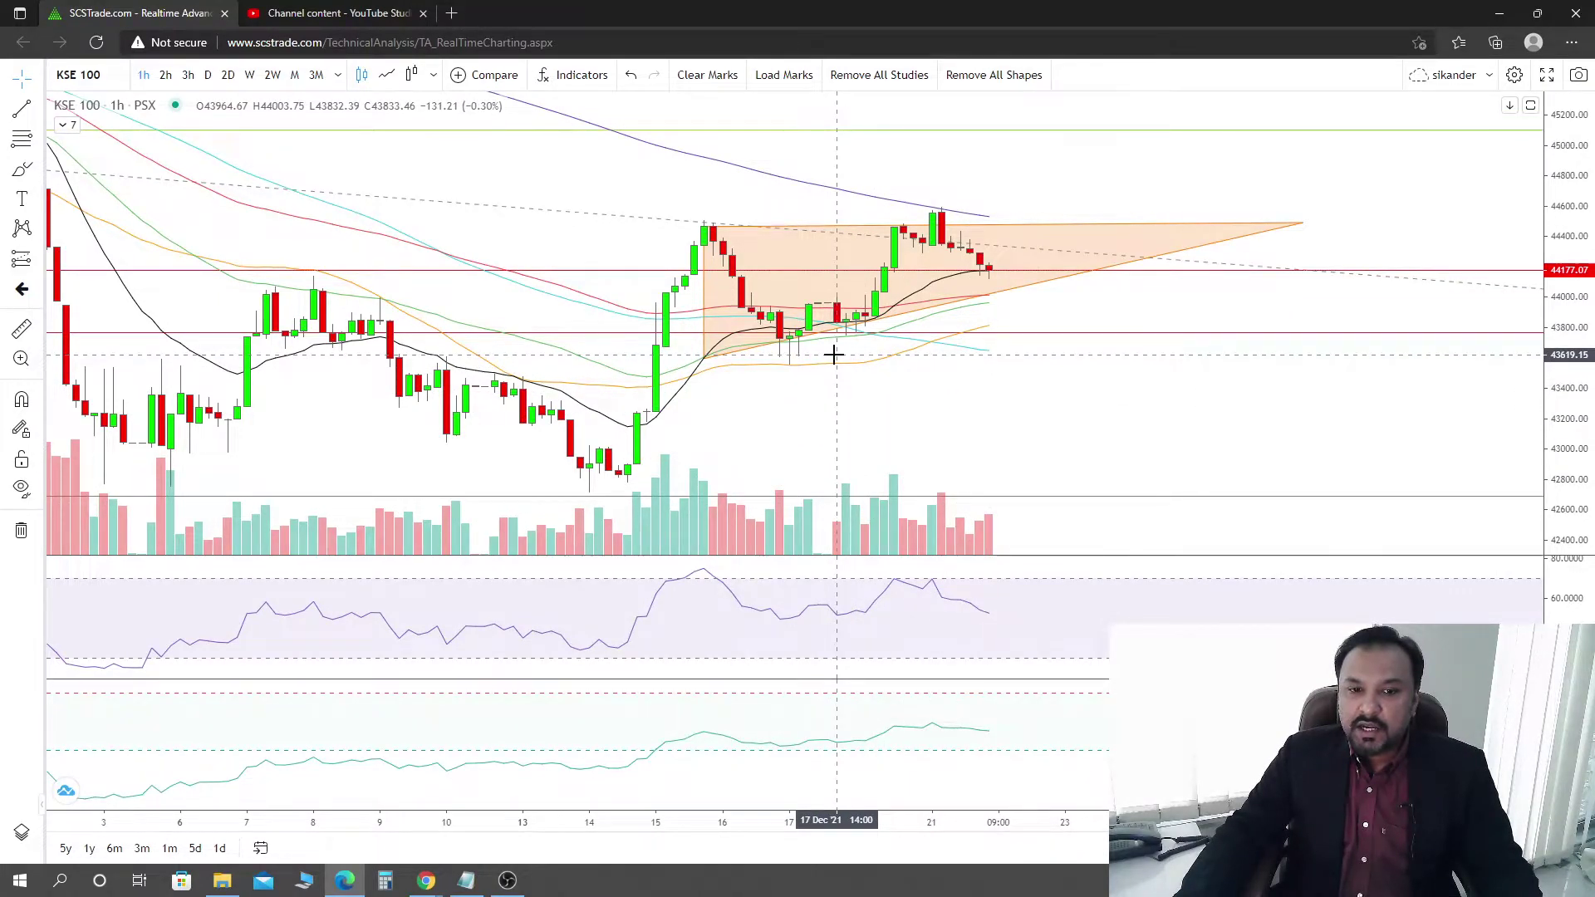
{"action": "double_click", "coordinate": [902, 621]}
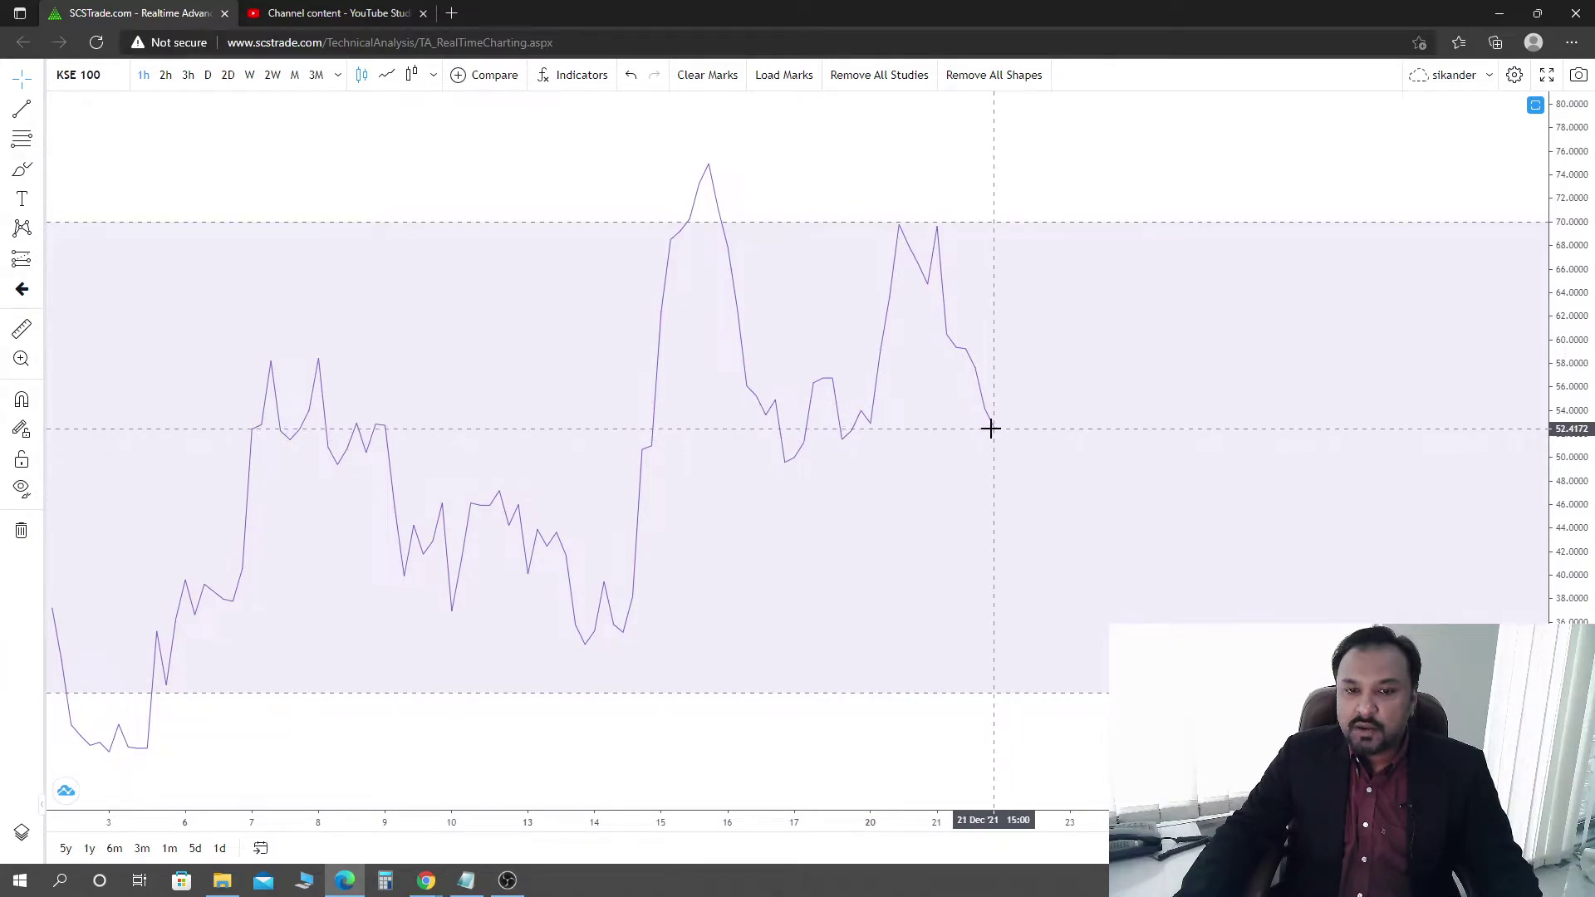
{"action": "double_click", "coordinate": [1001, 472]}
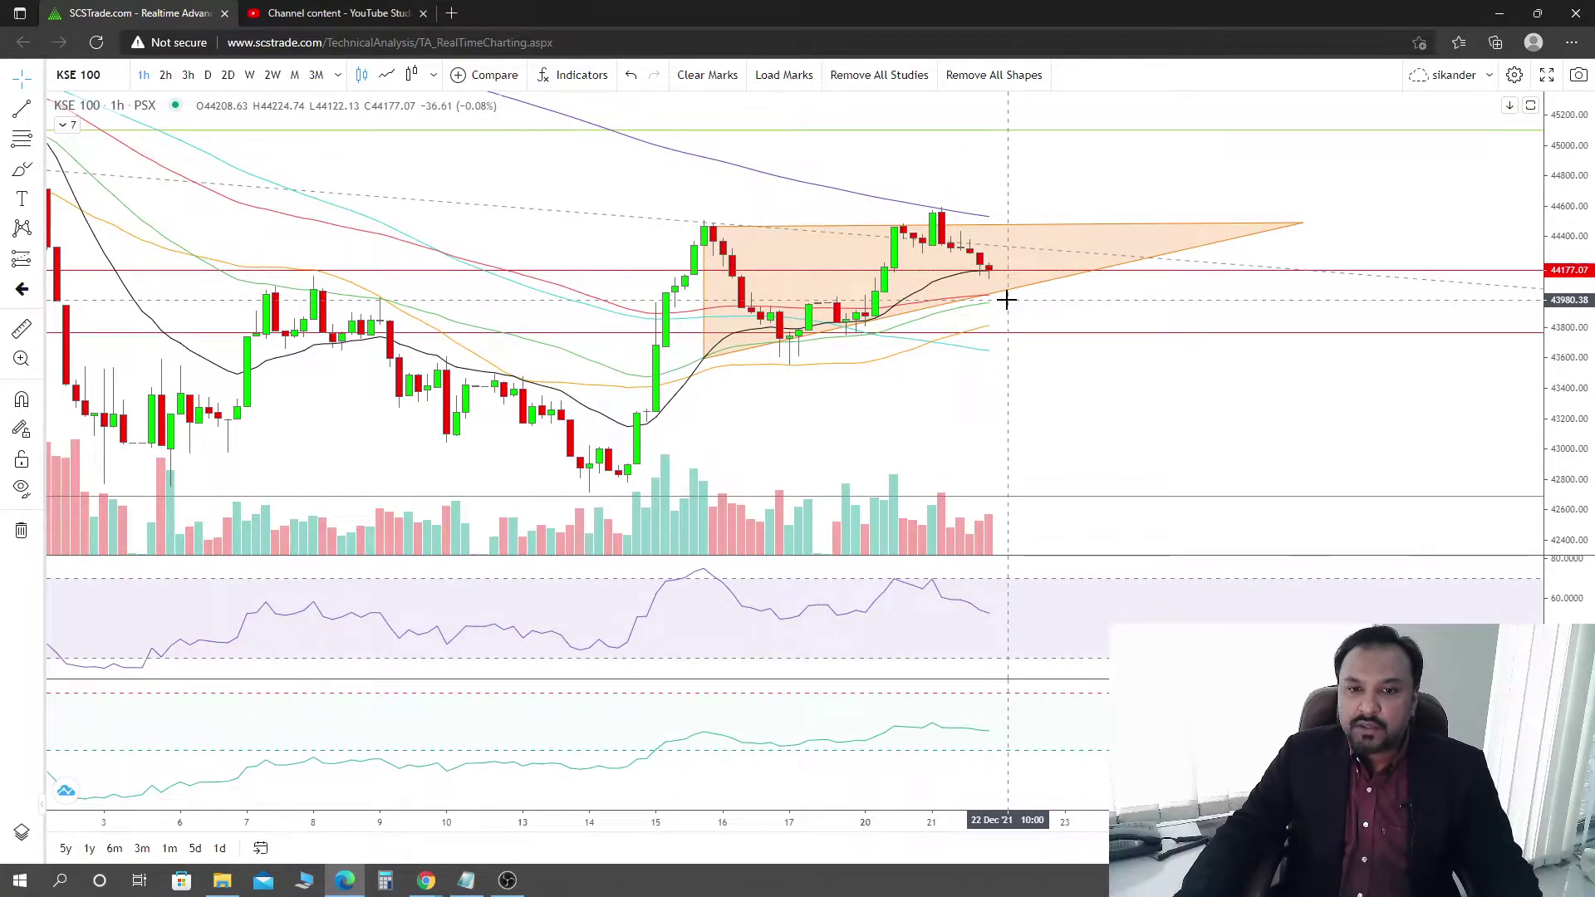
{"action": "double_click", "coordinate": [1045, 625]}
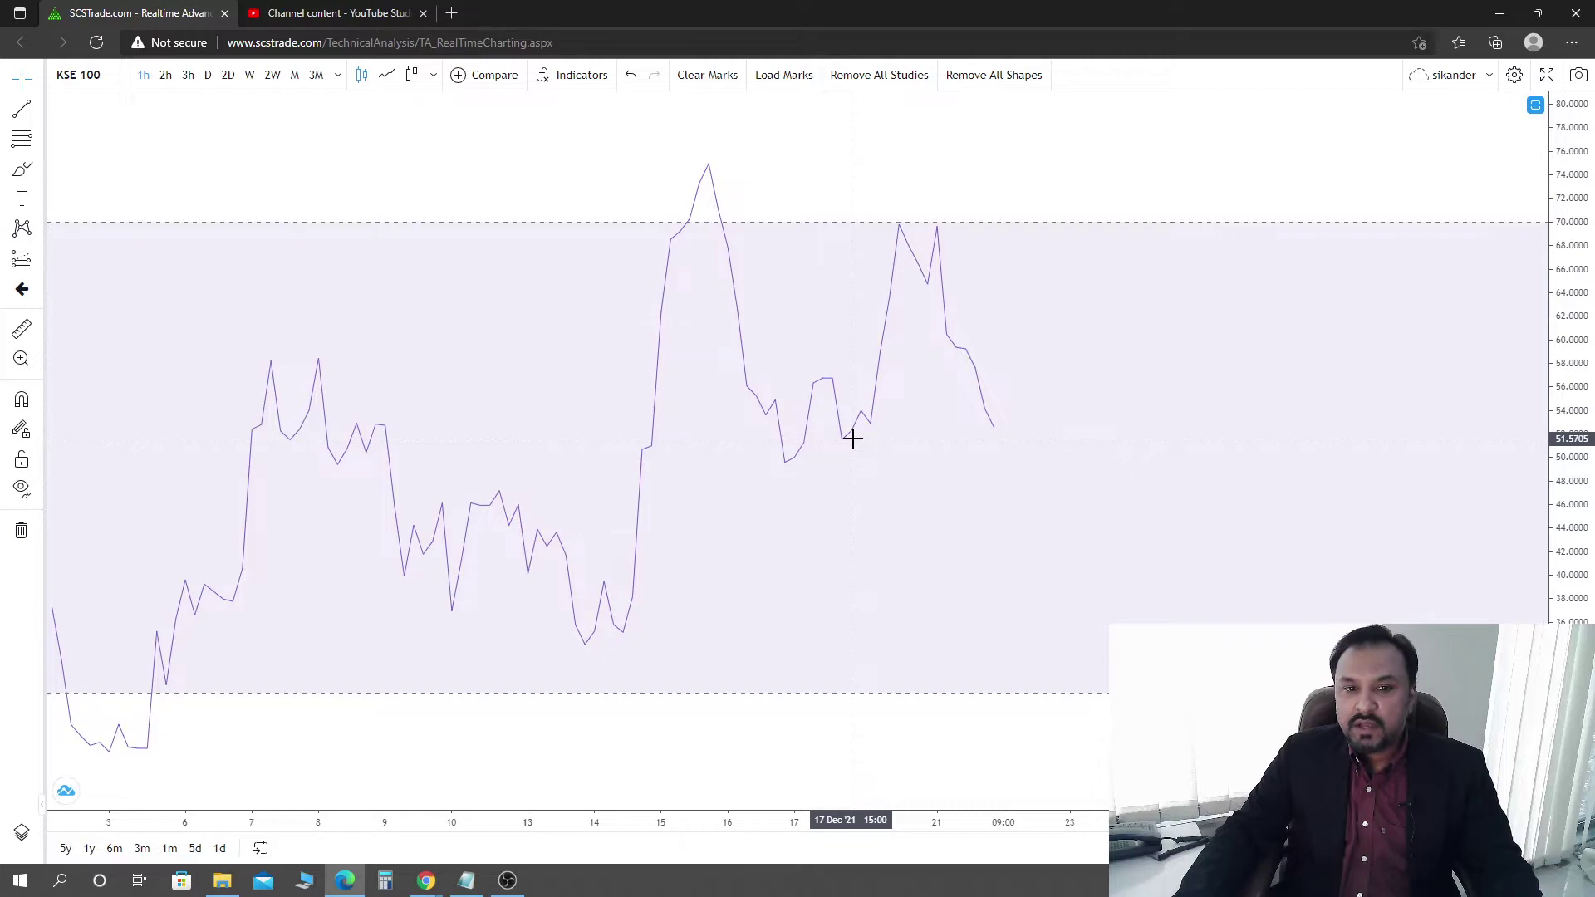
{"action": "double_click", "coordinate": [983, 472]}
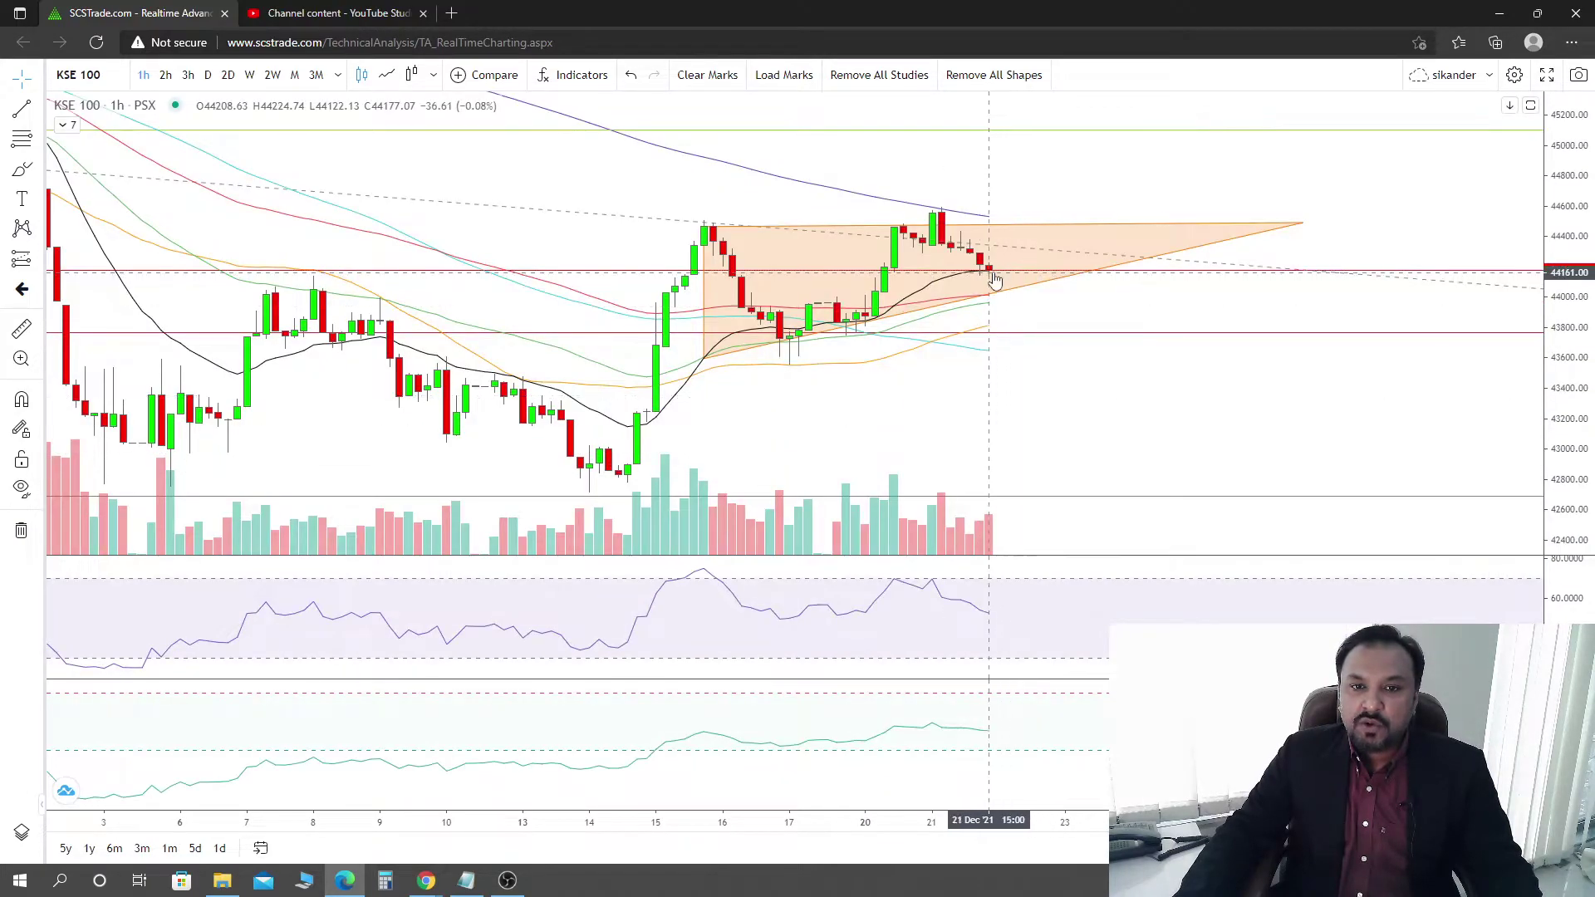
{"action": "left_click", "coordinate": [850, 330]}
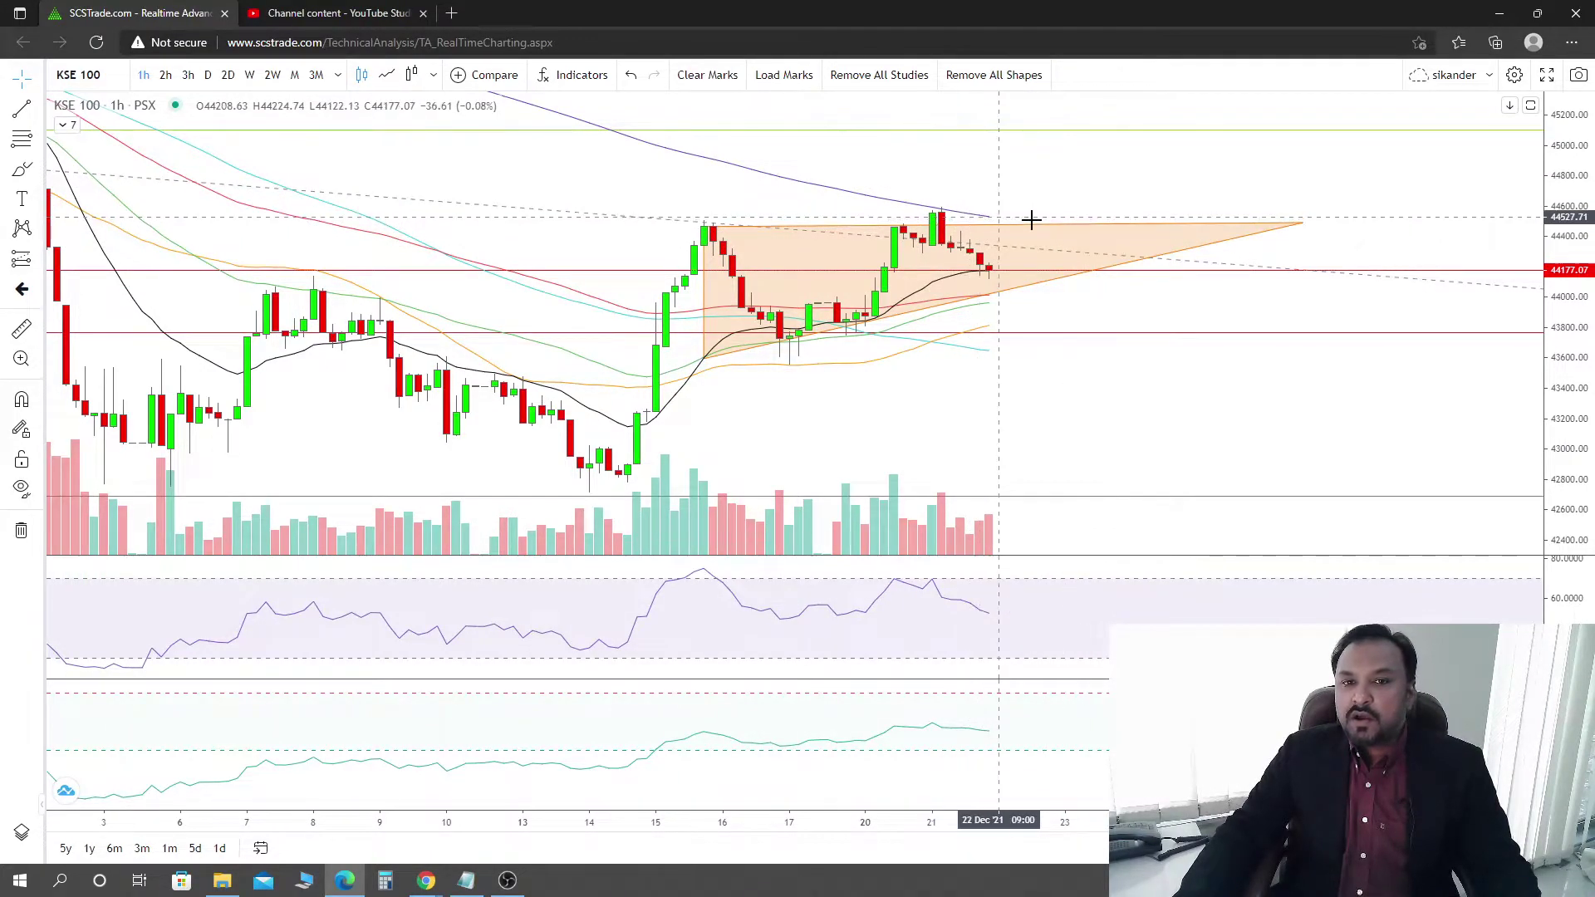
Step: Examine the hourly triangle's position against the descending long moving average and horizontal levels in the wider trend
{"action": "left_click_drag", "start_coordinate": [1159, 151], "coordinate": [1145, 213]}
{"action": "scroll", "coordinate": [1146, 242], "scroll_direction": "down", "scroll_amount": 4}
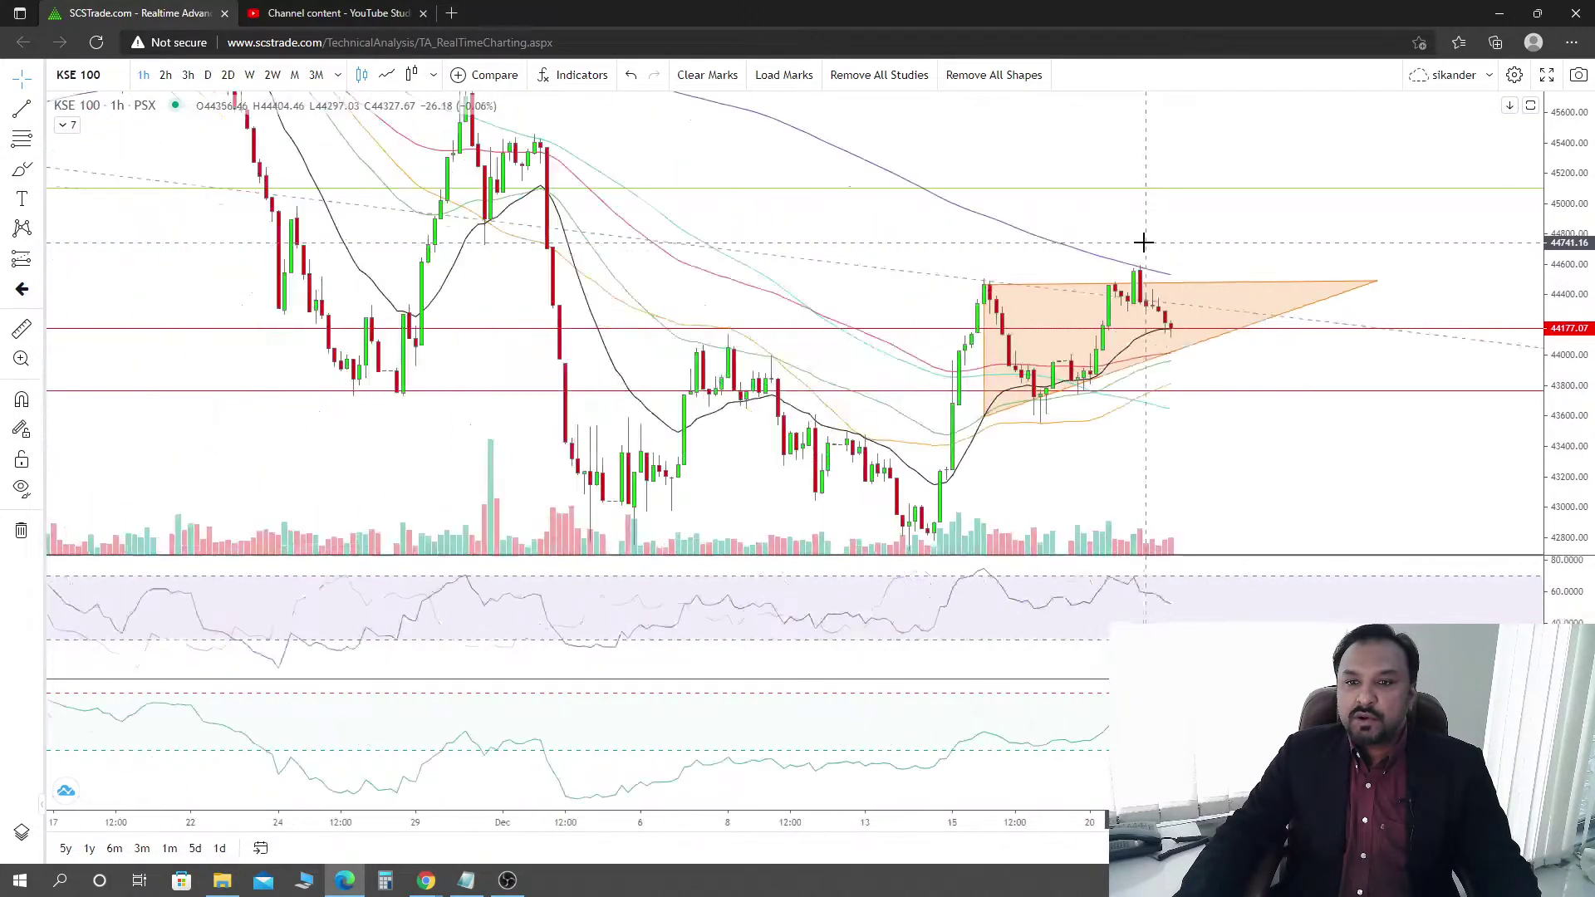
{"action": "left_click_drag", "start_coordinate": [1581, 166], "coordinate": [1581, 272]}
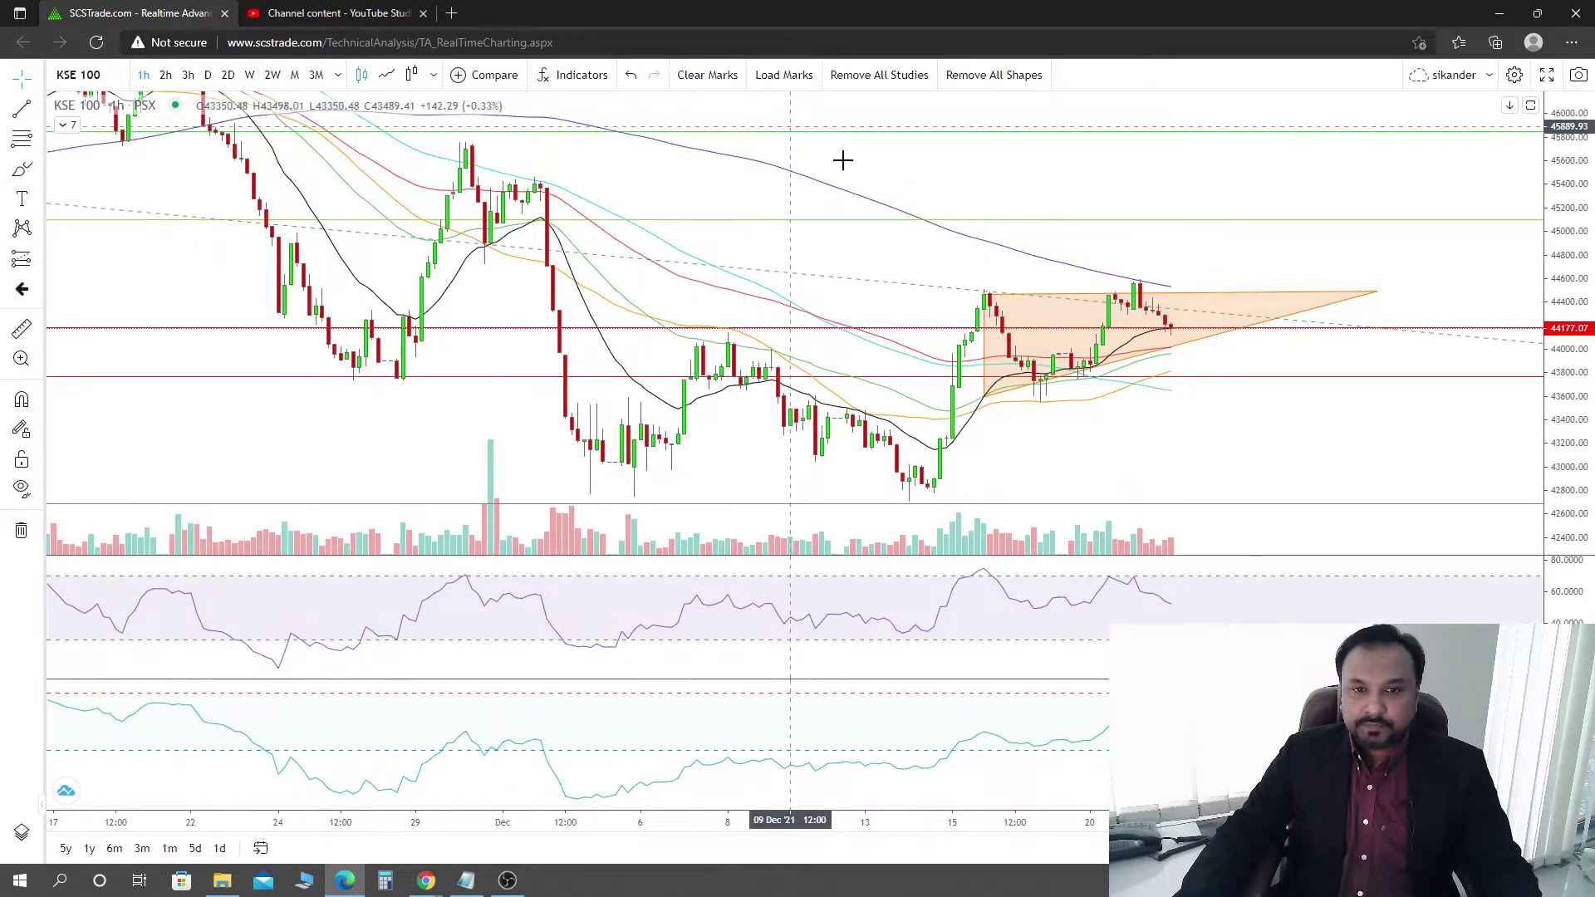
{"action": "scroll", "coordinate": [1310, 242], "scroll_direction": "down", "scroll_amount": 2}
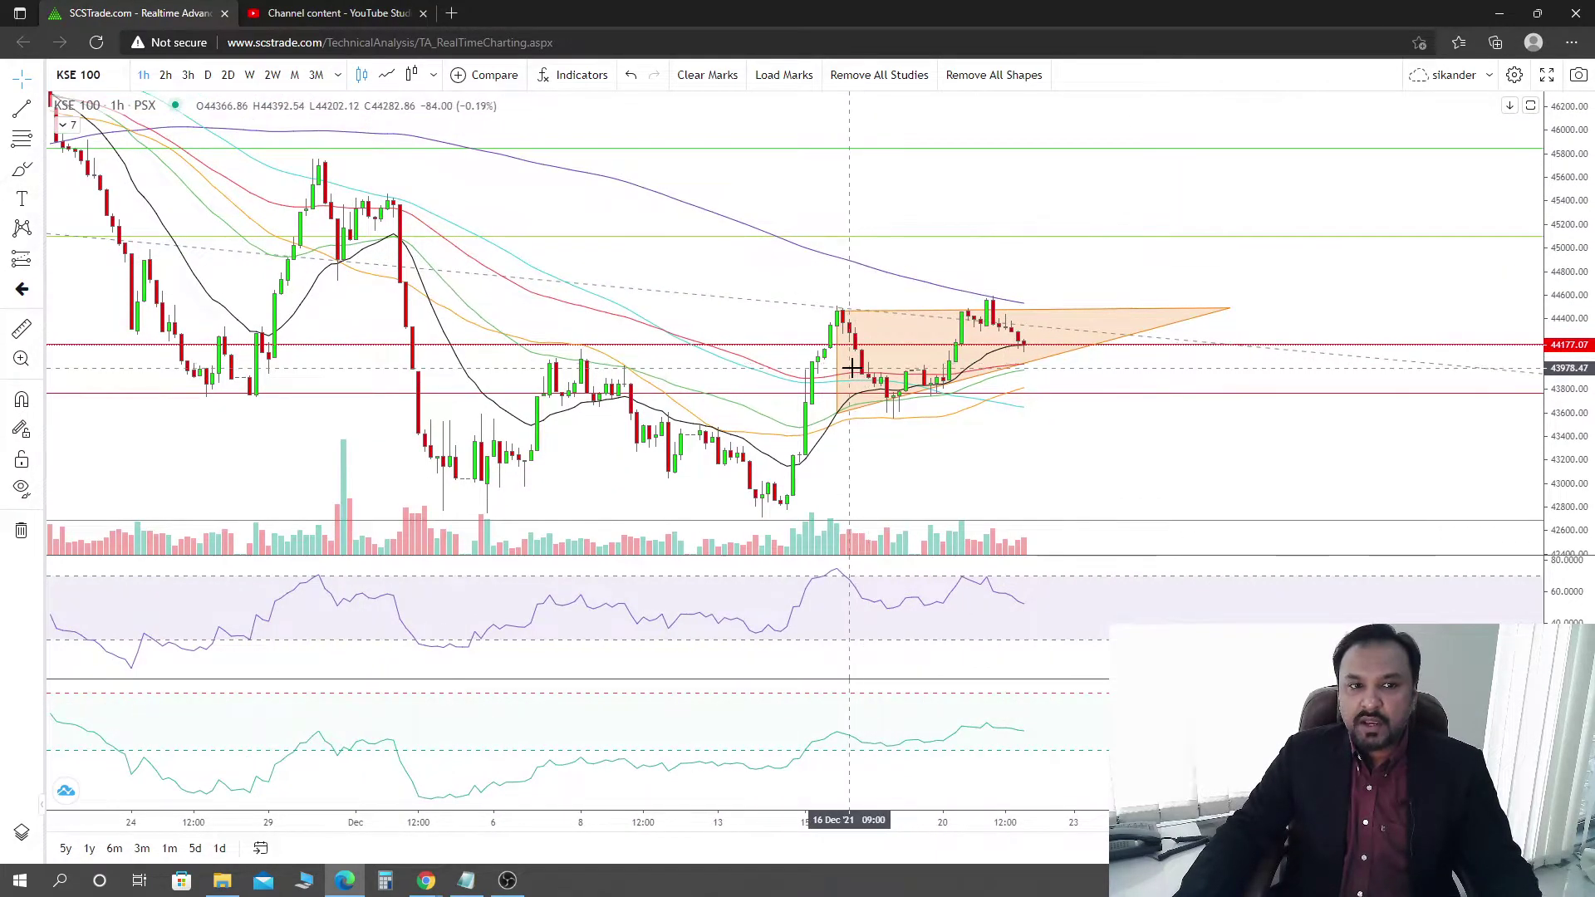
{"action": "left_click", "coordinate": [1220, 339]}
{"action": "left_click_drag", "start_coordinate": [1167, 278], "coordinate": [1214, 277]}
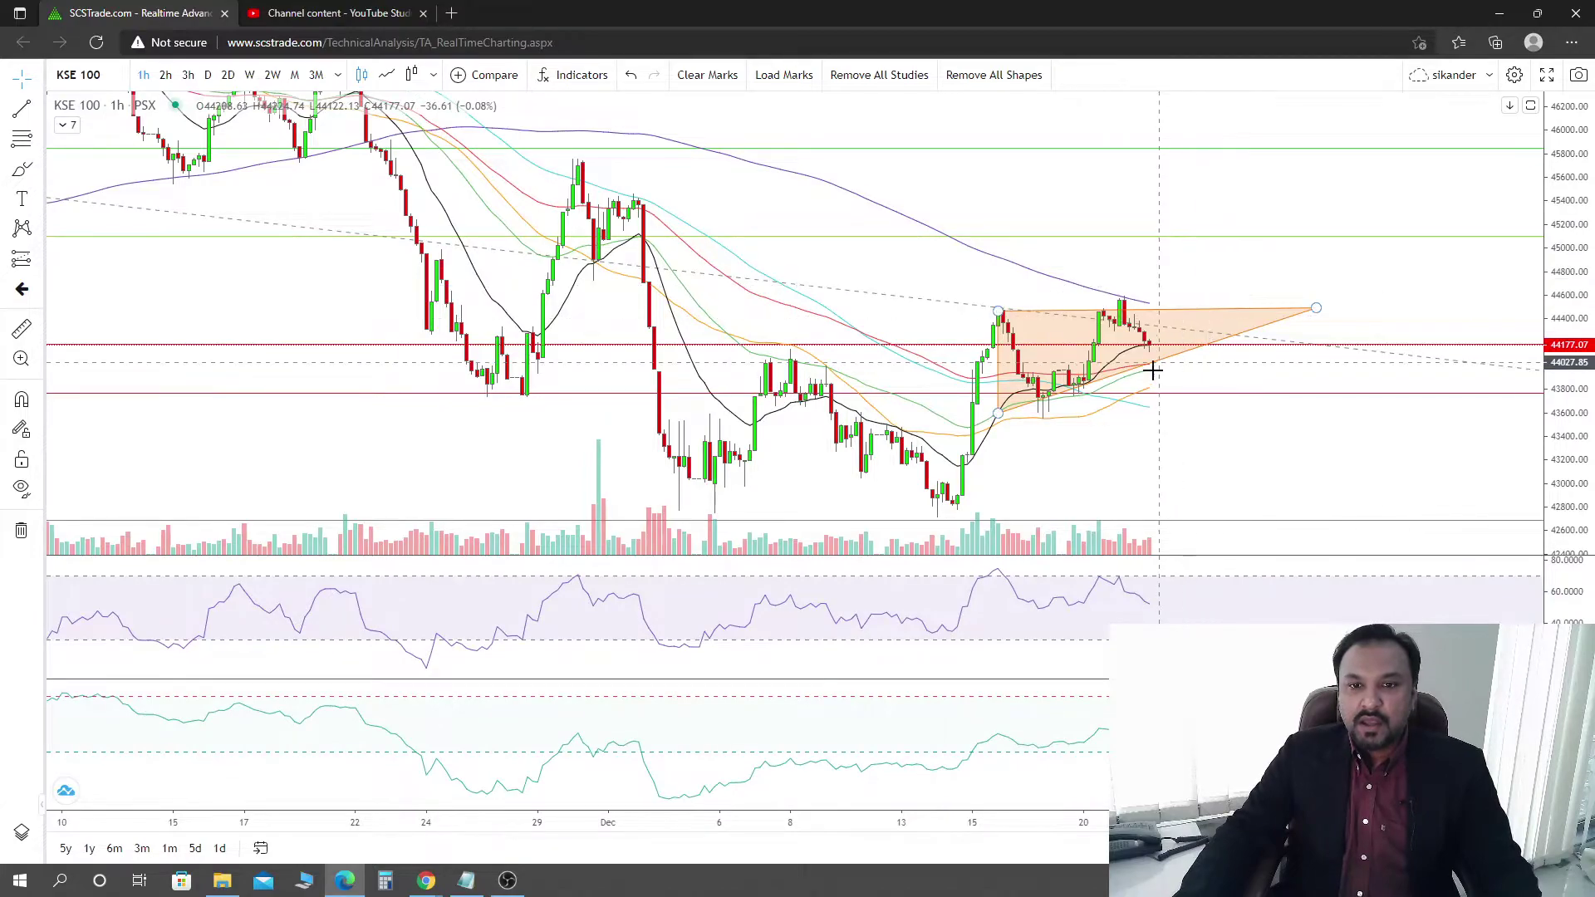
Step: Check the triangle against the Fibonacci levels on the daily chart, and return to the hourly chart
{"action": "left_click", "coordinate": [208, 74]}
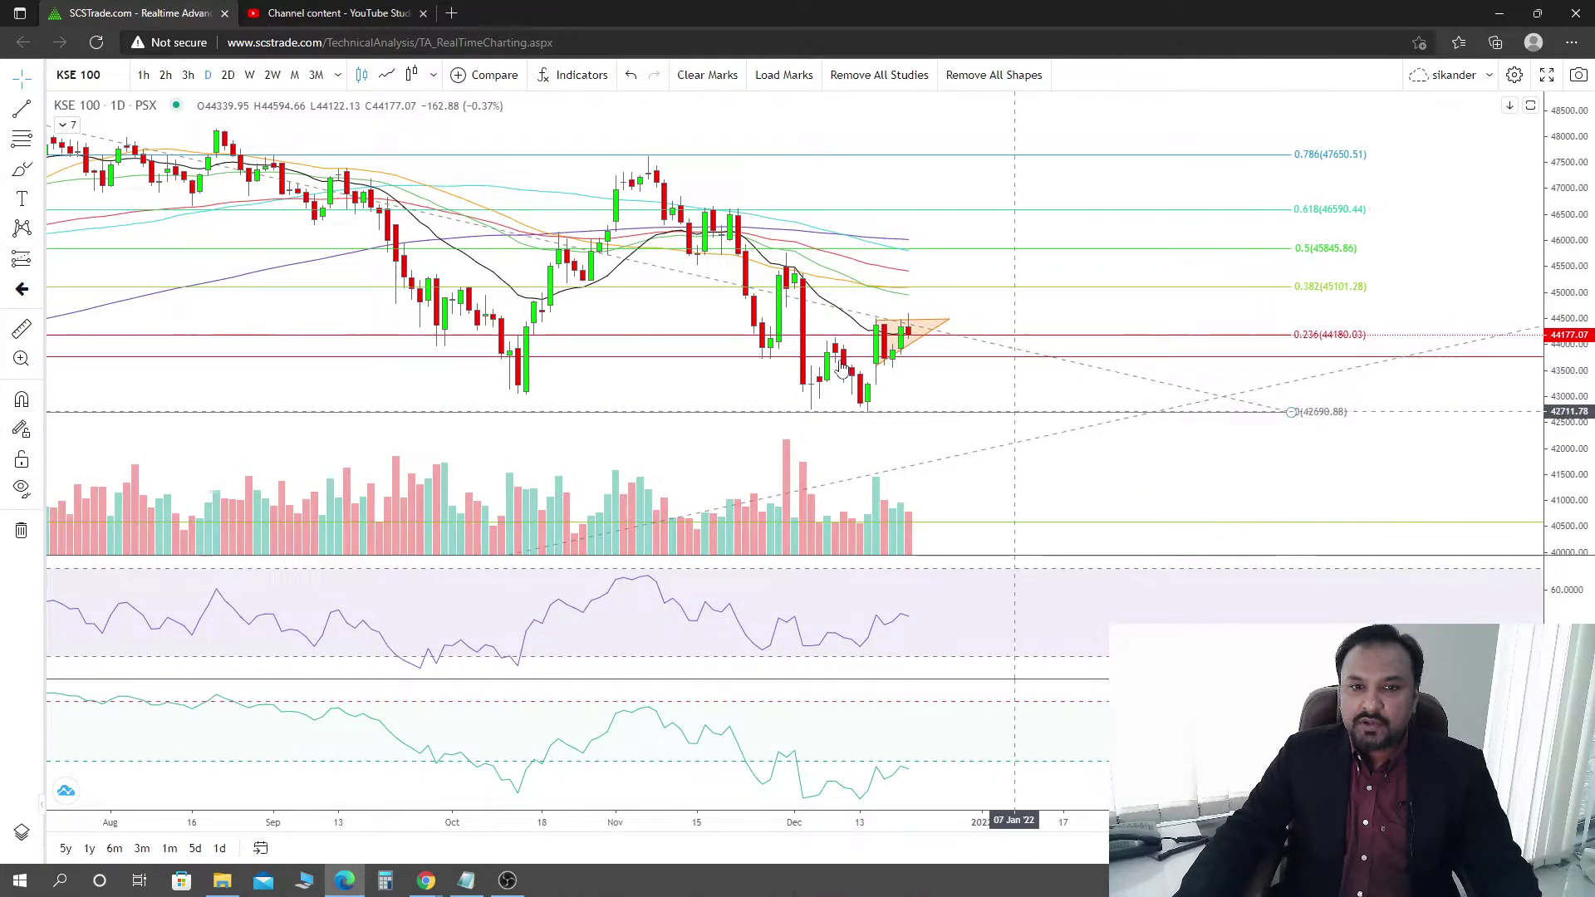
{"action": "left_click", "coordinate": [924, 345]}
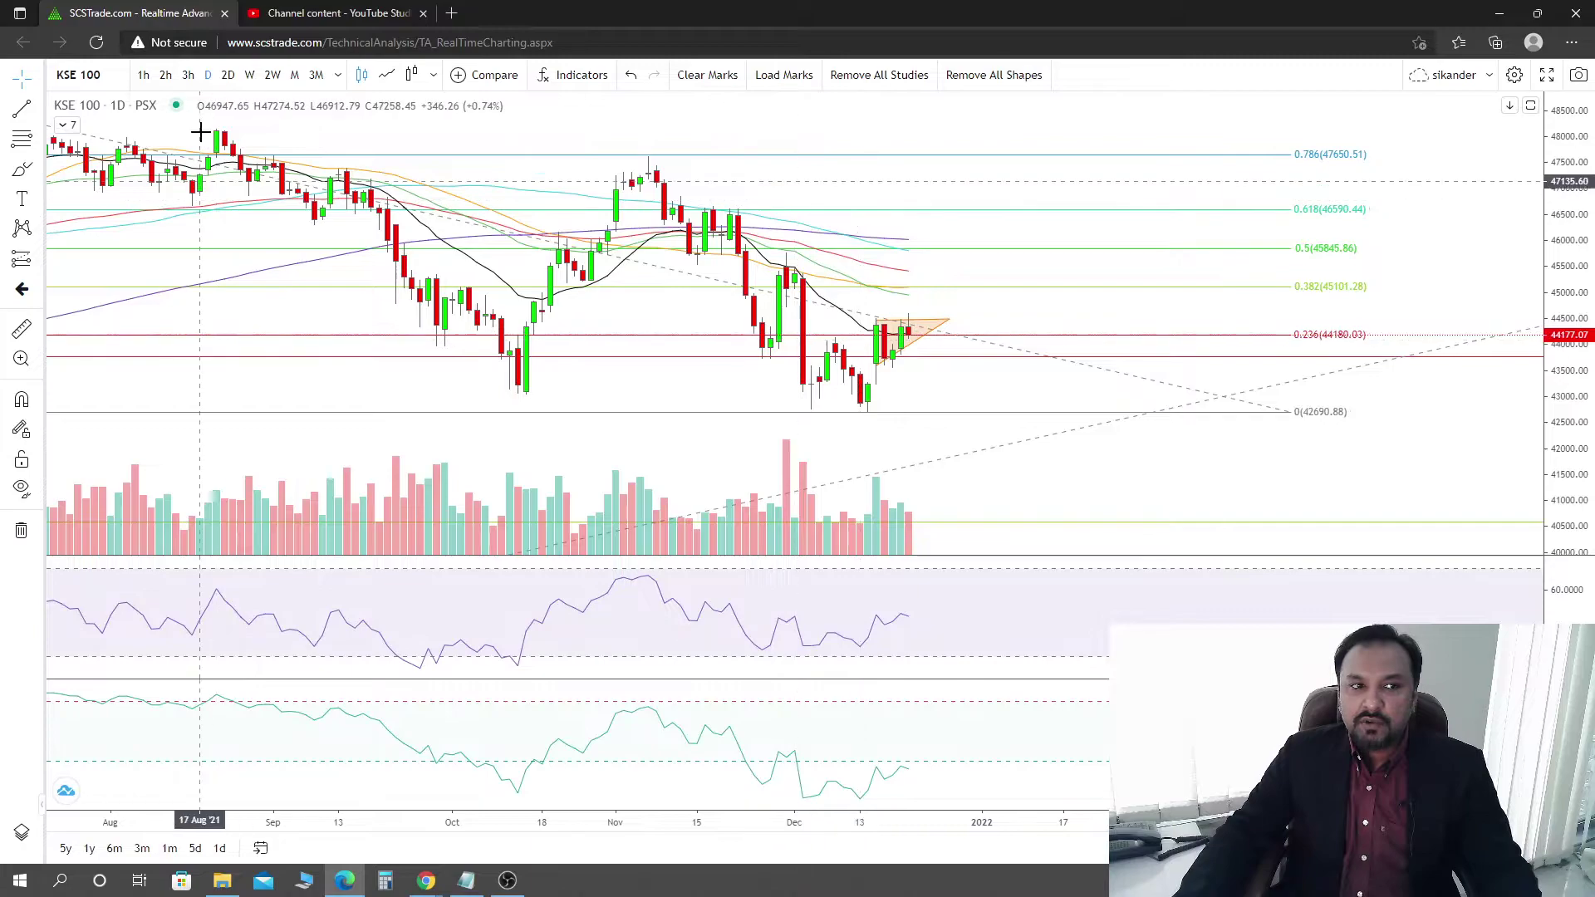
{"action": "left_click", "coordinate": [143, 75]}
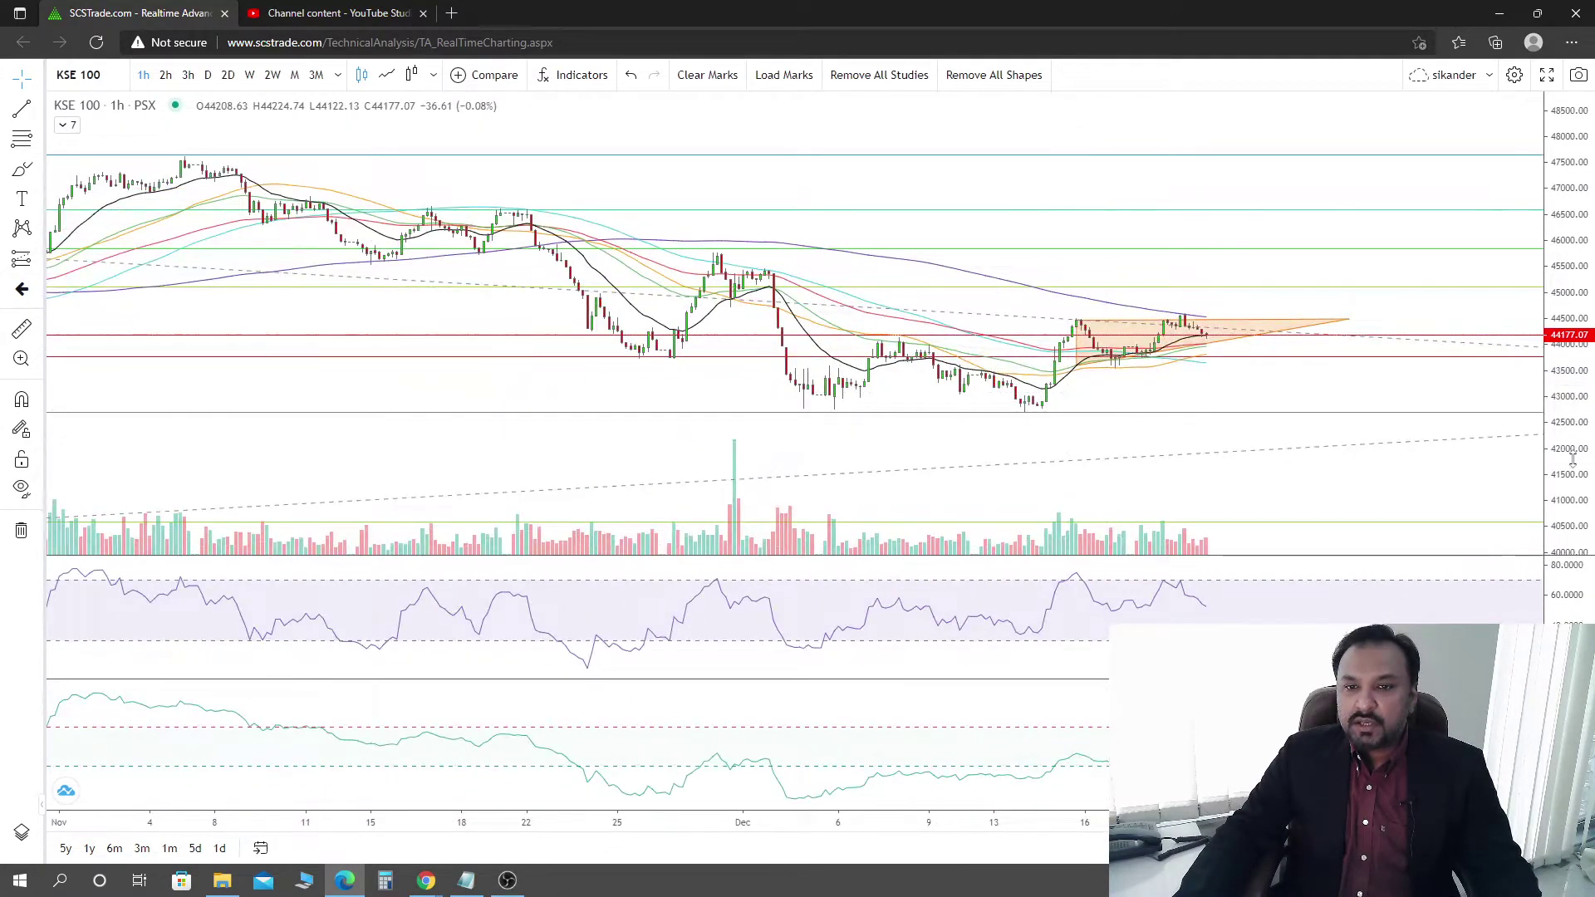
{"action": "left_click_drag", "start_coordinate": [1569, 471], "coordinate": [1569, 532]}
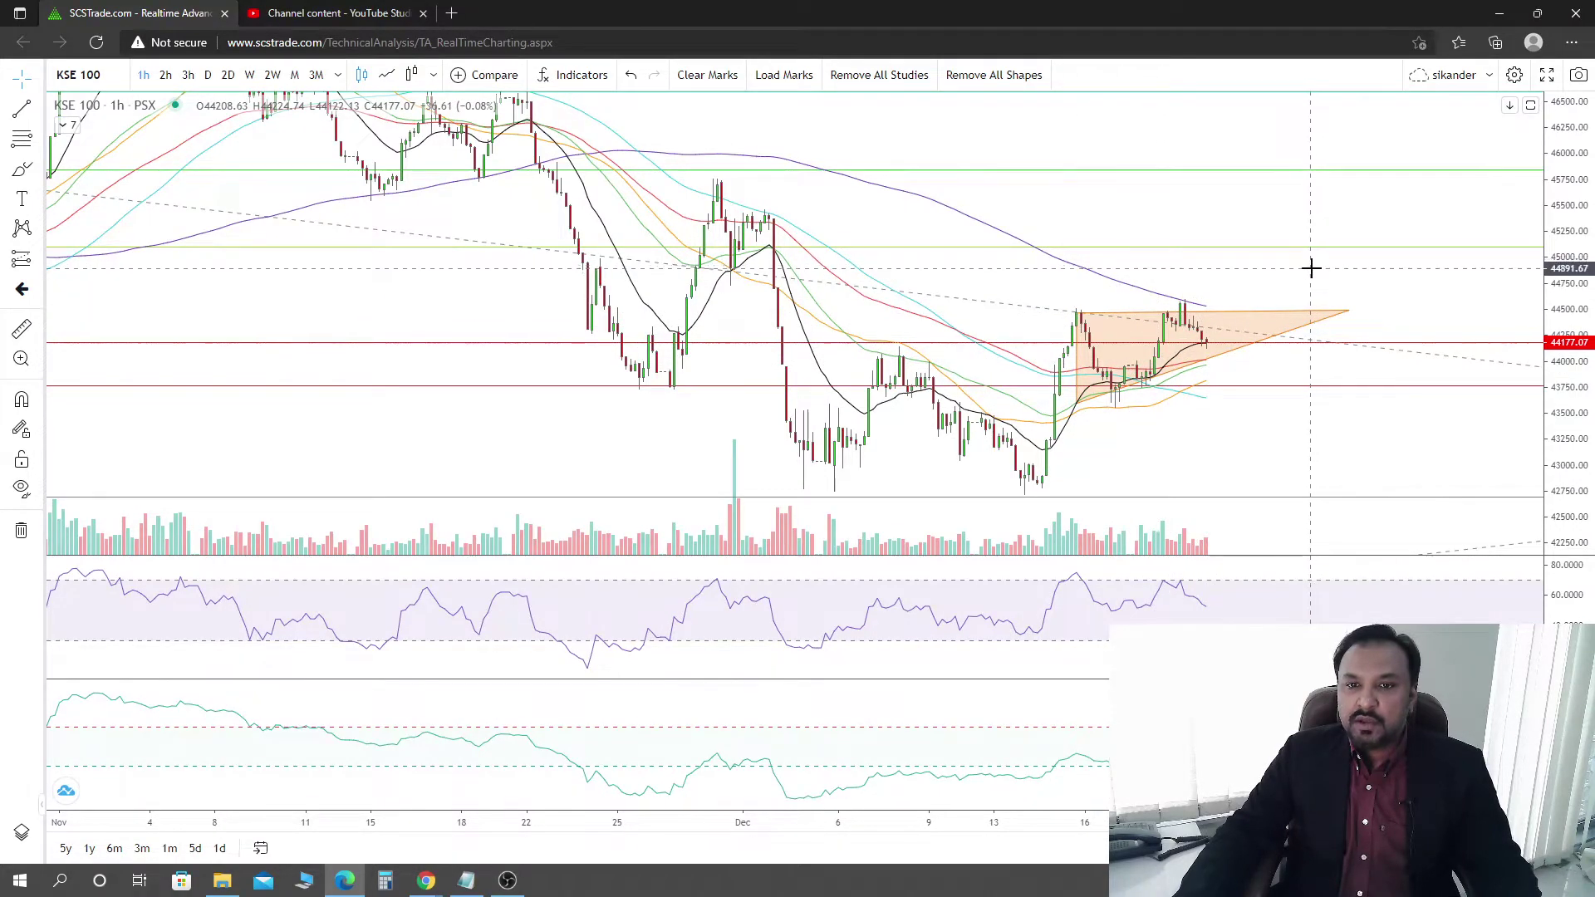
Step: Draw a descending trend line from the 5 November high near 47,538 across the later highs to about 43,919 beyond the candles
{"action": "scroll", "coordinate": [1199, 267], "scroll_direction": "down", "scroll_amount": 2}
{"action": "scroll", "coordinate": [1200, 268], "scroll_direction": "down", "scroll_amount": 2}
{"action": "left_click_drag", "start_coordinate": [1578, 157], "coordinate": [1559, 276]}
{"action": "left_click_drag", "start_coordinate": [1387, 295], "coordinate": [1298, 348]}
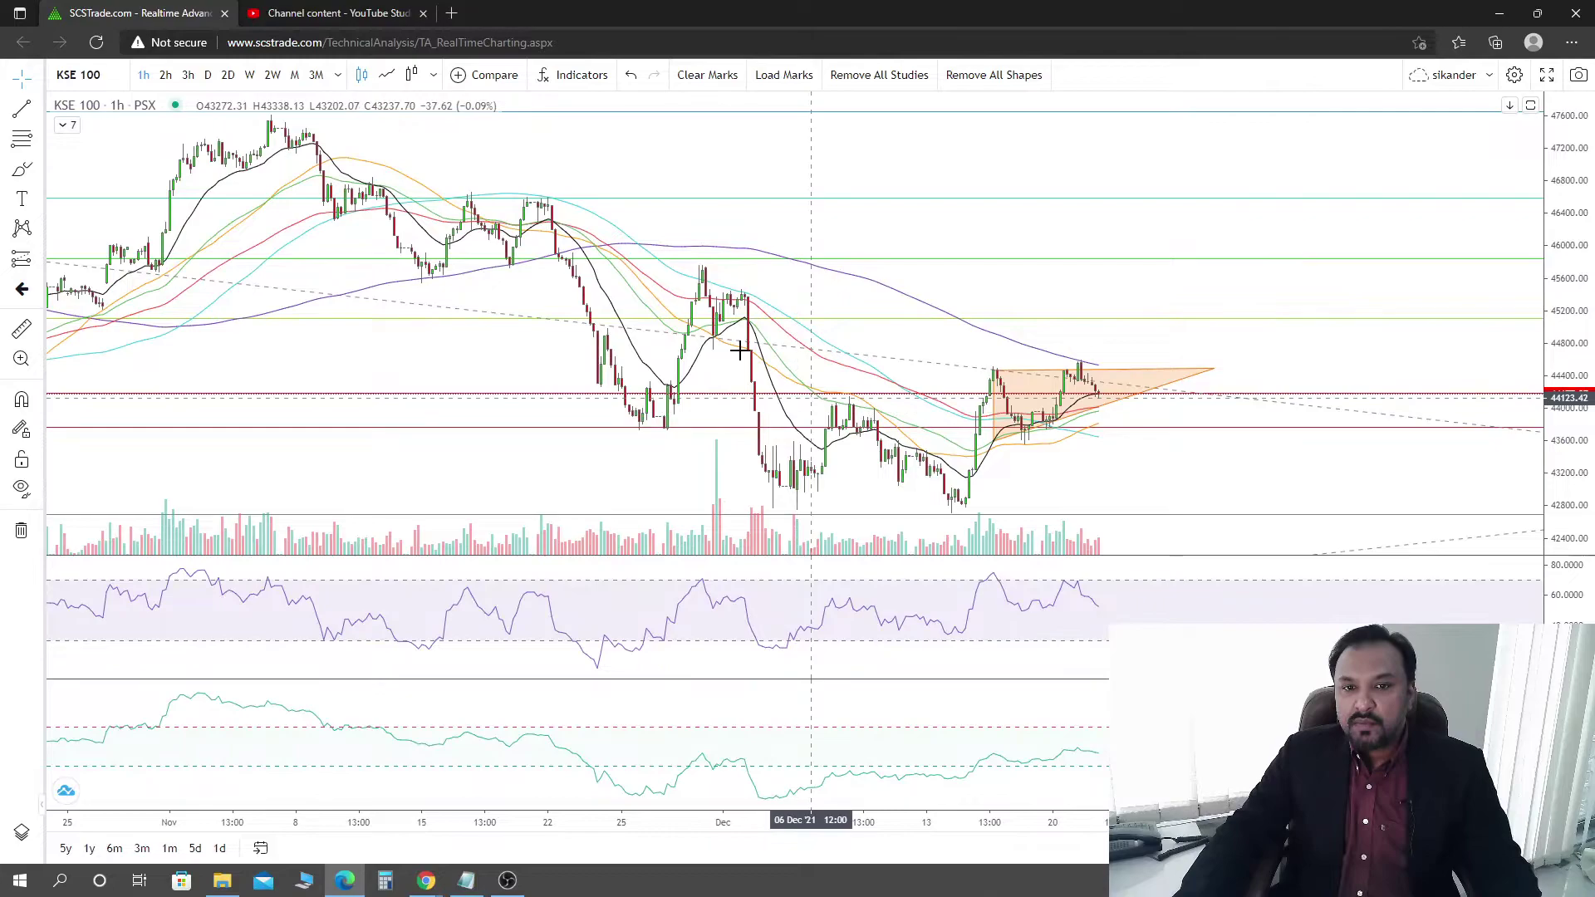
{"action": "left_click", "coordinate": [22, 107]}
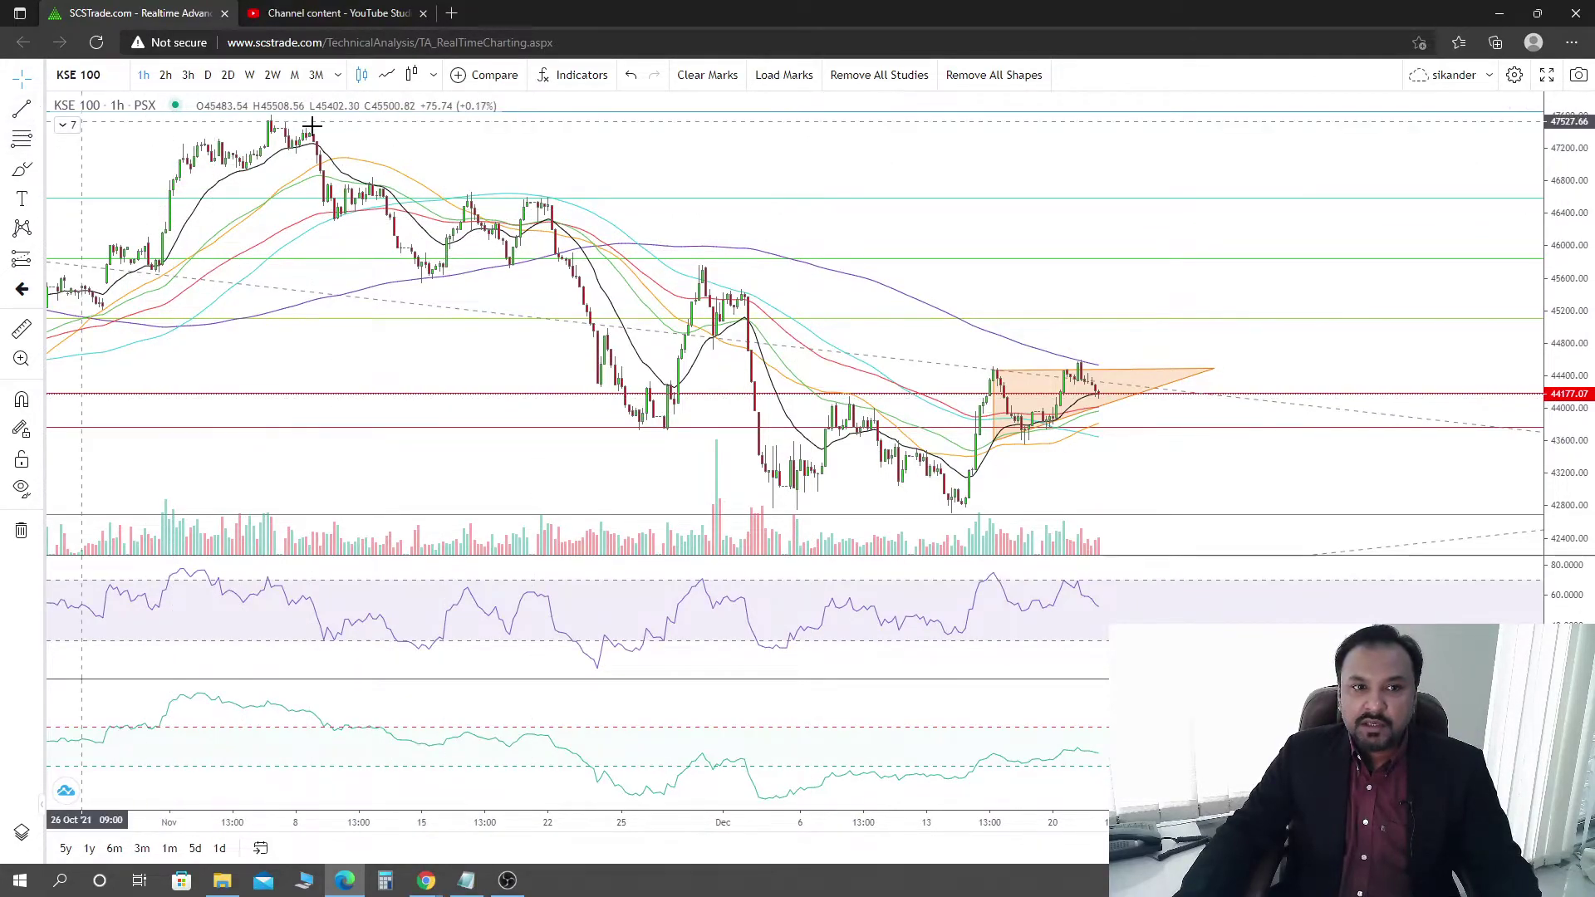
{"action": "left_click", "coordinate": [268, 122]}
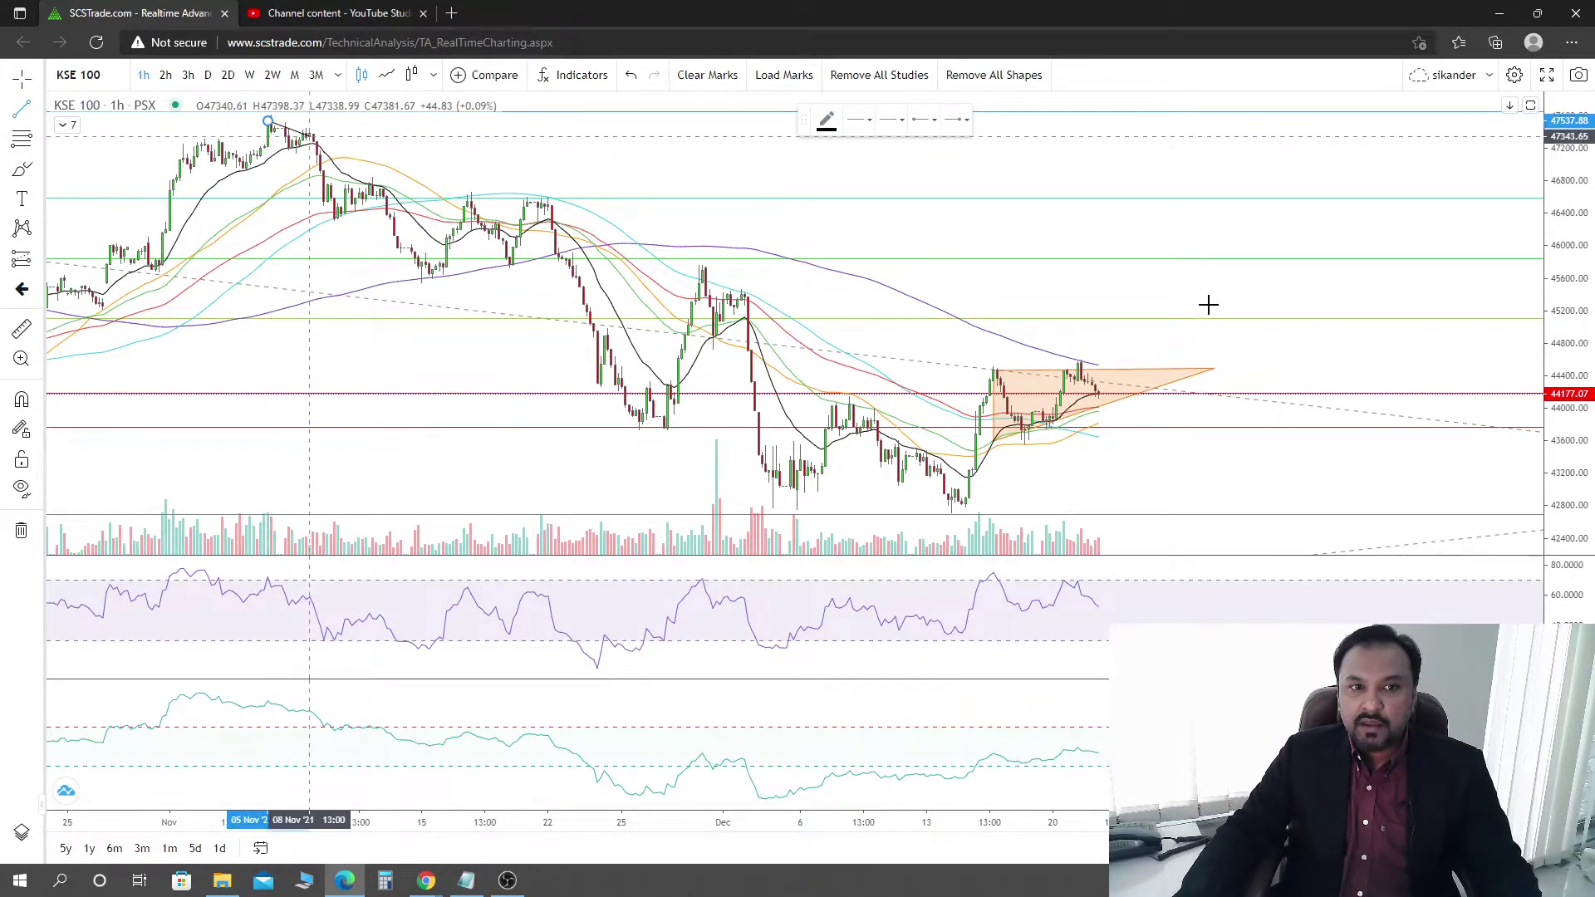
{"action": "left_click", "coordinate": [1252, 414]}
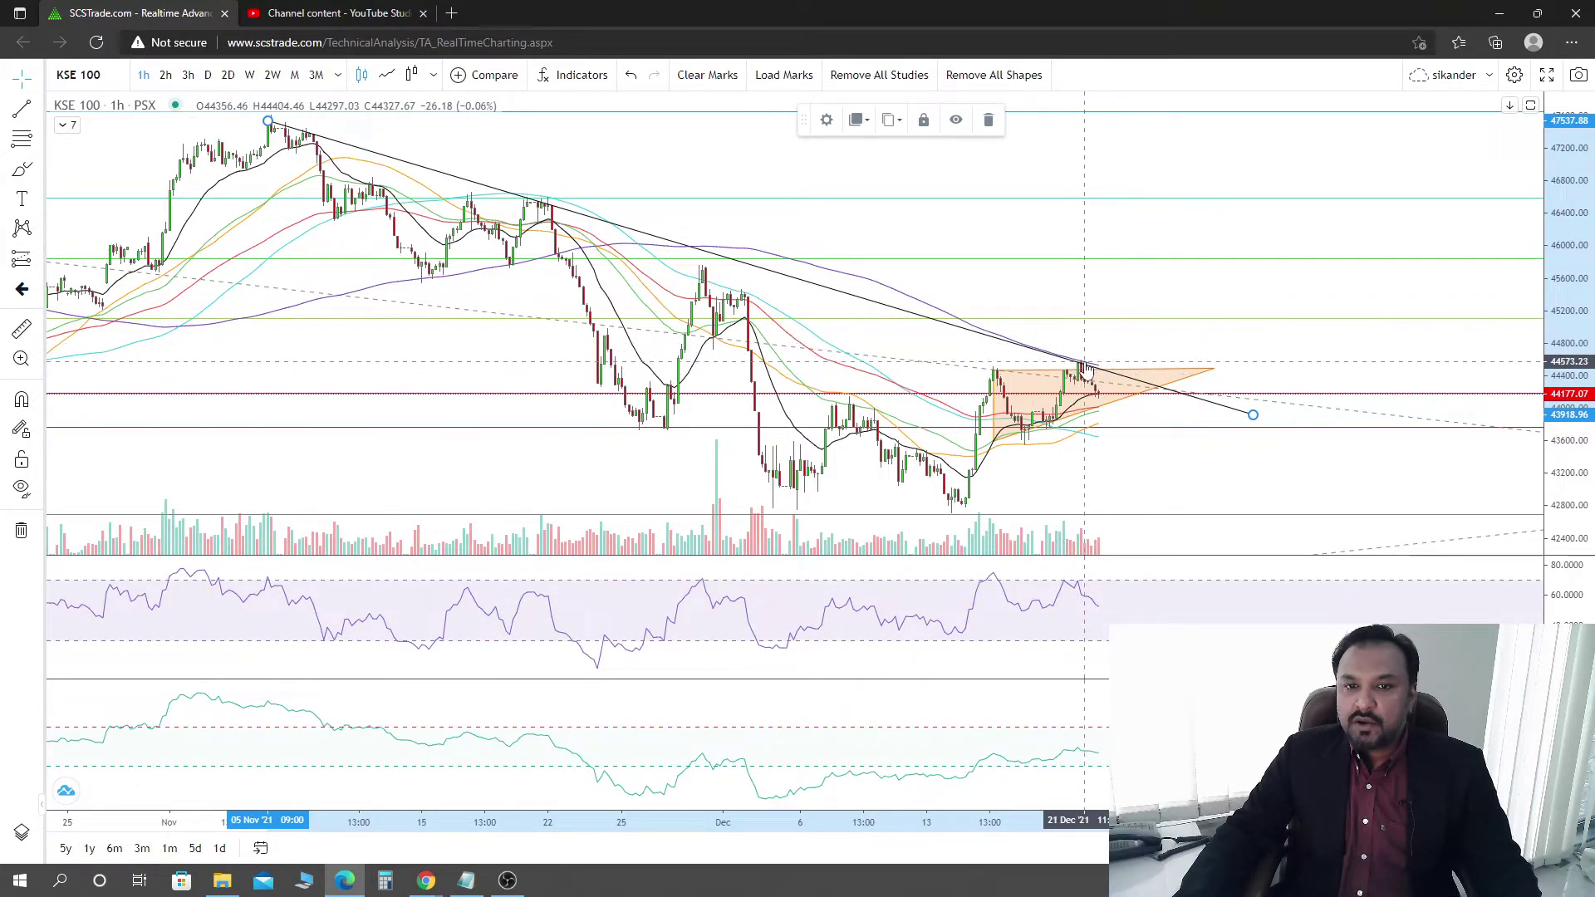
Step: Move the upper anchor of the Fibonacci retracement from the June peak to the early November high at 47,609.44
{"action": "scroll", "coordinate": [733, 216], "scroll_direction": "down", "scroll_amount": 1}
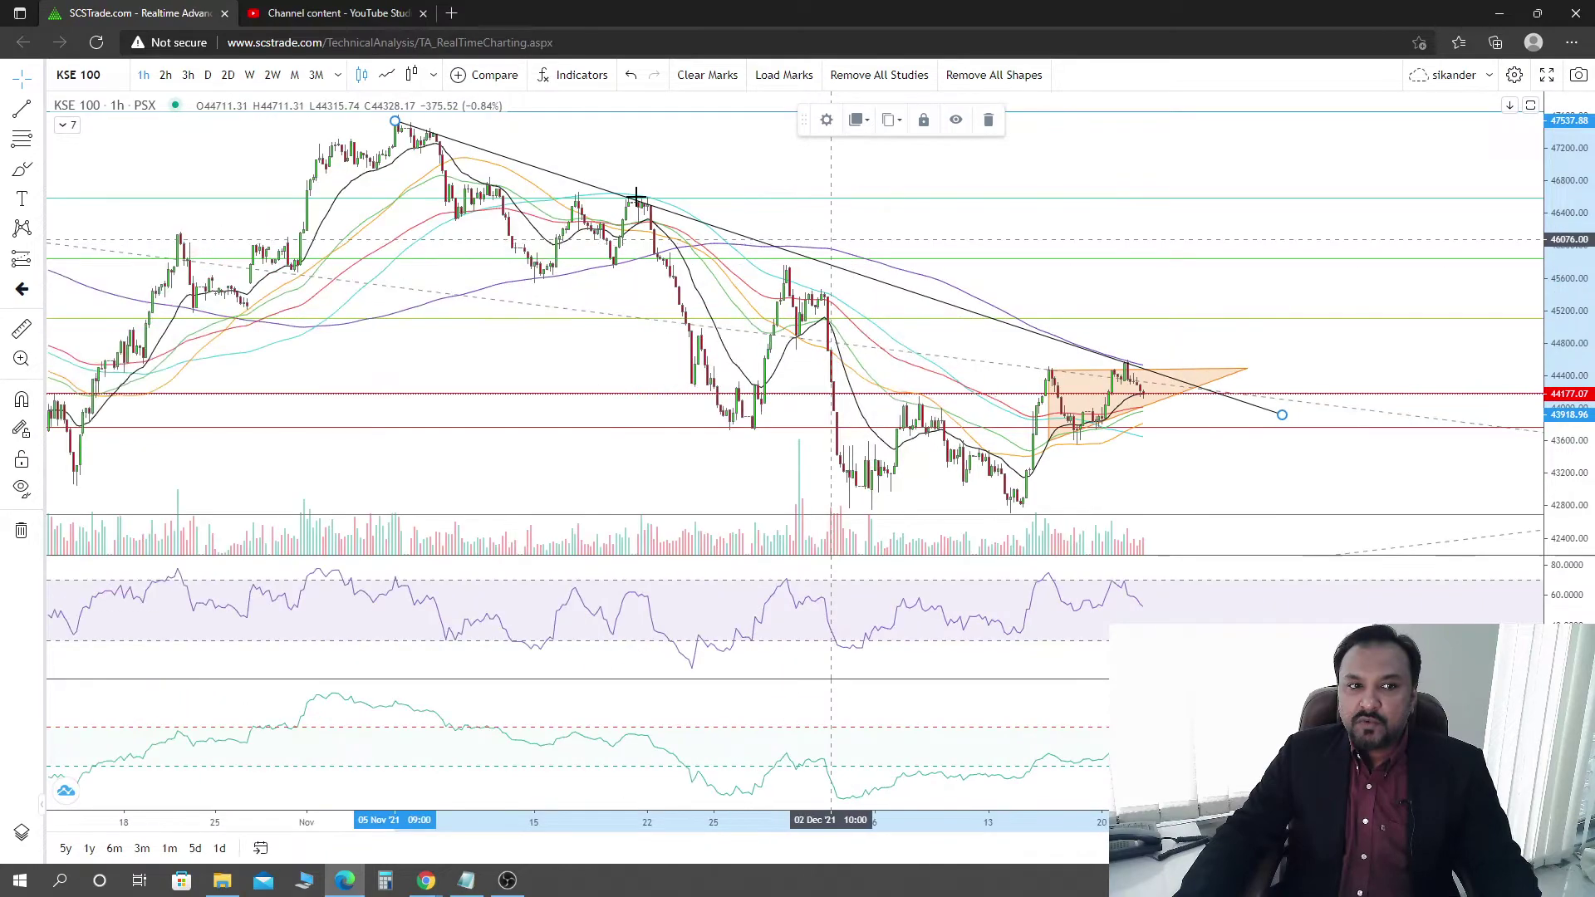
{"action": "scroll", "coordinate": [296, 203], "scroll_direction": "down", "scroll_amount": 5}
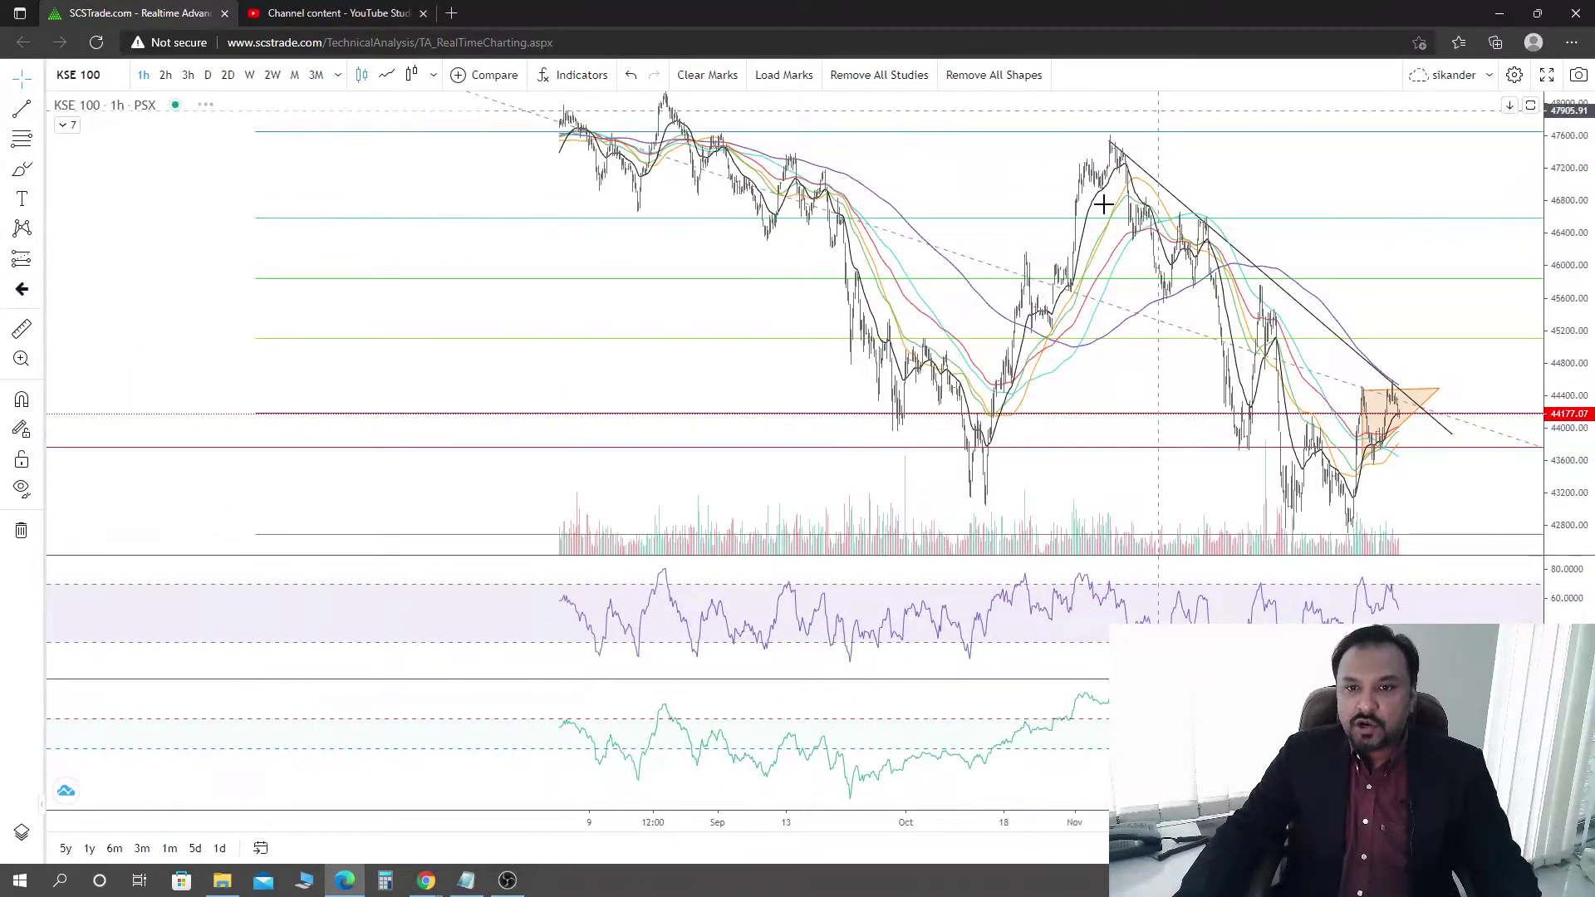
{"action": "left_click_drag", "start_coordinate": [899, 192], "coordinate": [855, 316]}
{"action": "mouse_move", "coordinate": [248, 146]}
{"action": "left_mouse_down"}
{"action": "mouse_move", "coordinate": [811, 196]}
{"action": "mouse_move", "coordinate": [1171, 249]}
{"action": "mouse_move", "coordinate": [1047, 258]}
{"action": "left_mouse_up"}
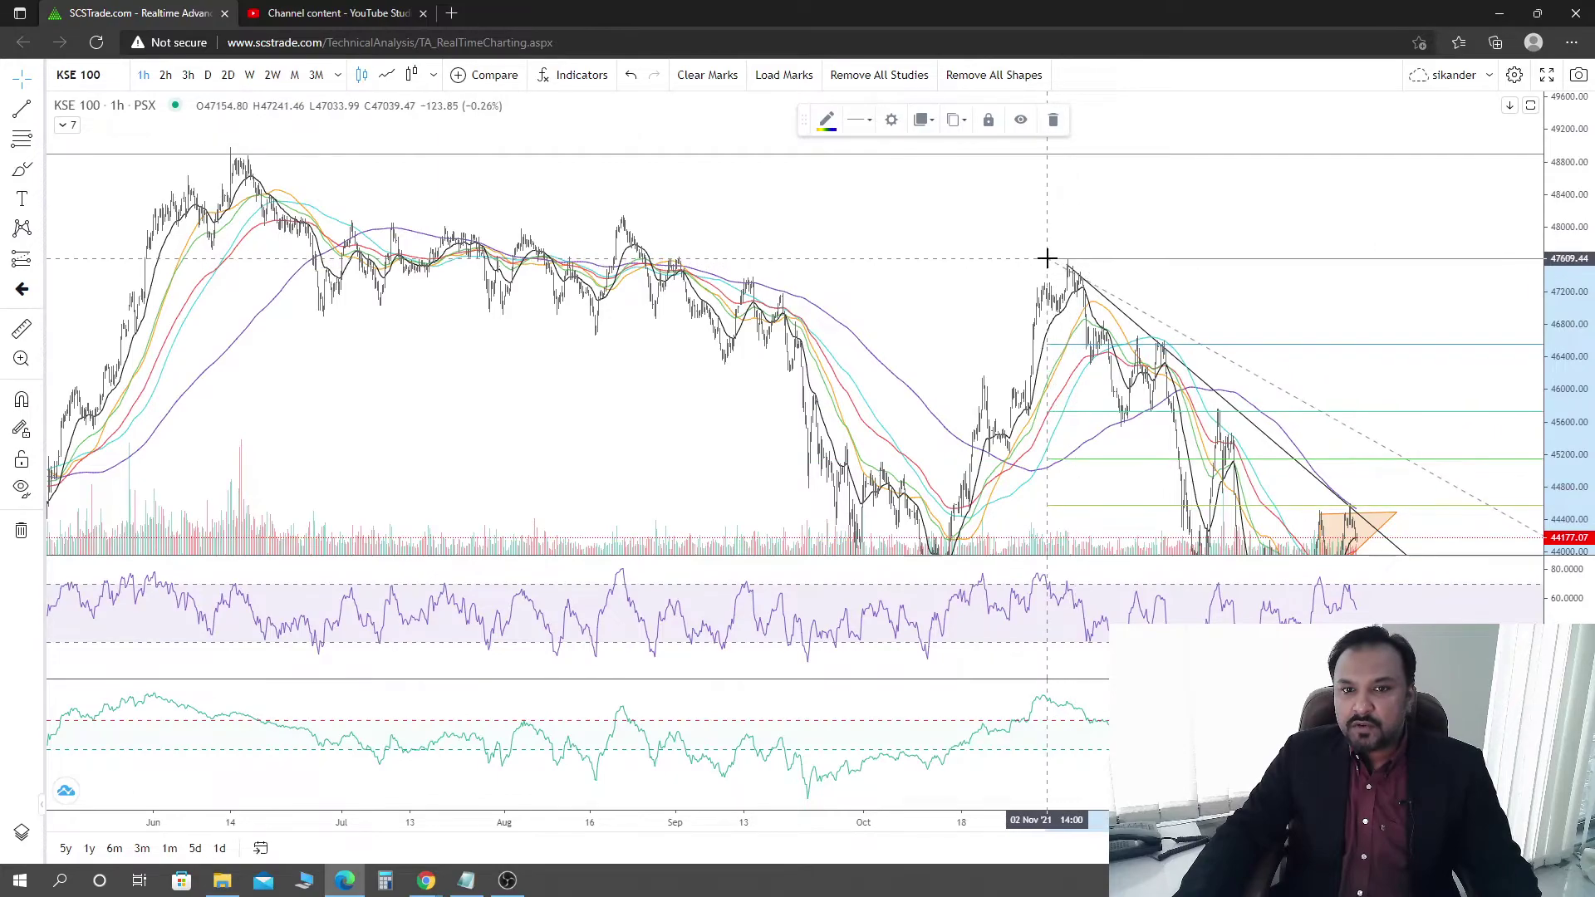
Step: Examine the adjusted Fibonacci levels around the triangle and the descending trend line
{"action": "left_click_drag", "start_coordinate": [983, 326], "coordinate": [758, 171]}
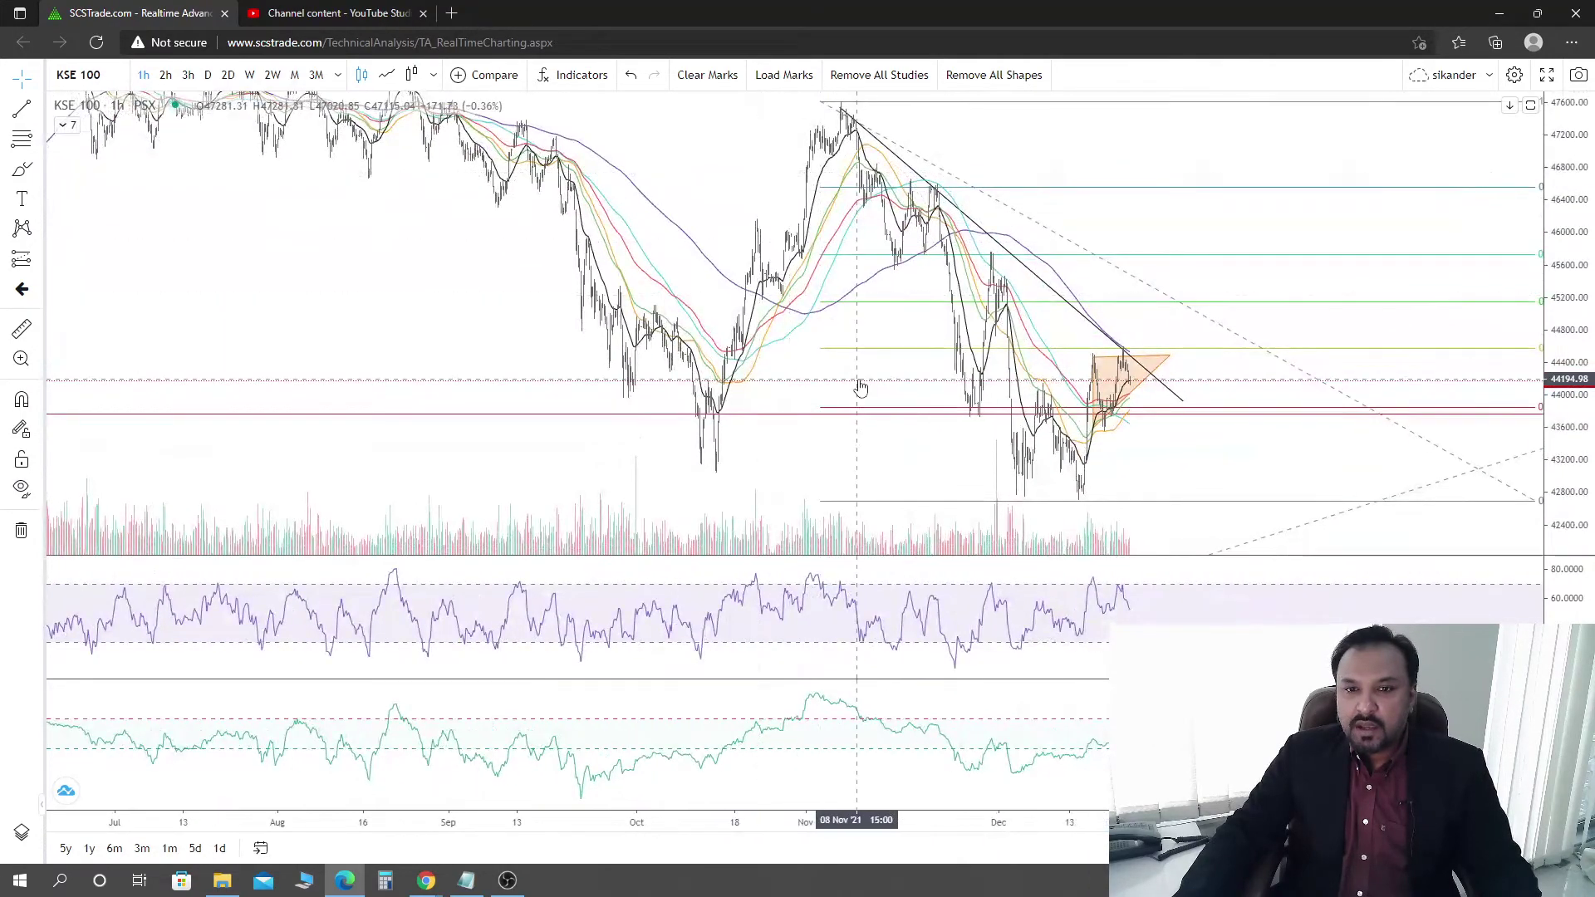
{"action": "scroll", "coordinate": [881, 383], "scroll_direction": "up", "scroll_amount": 1}
{"action": "left_click", "coordinate": [1080, 359]}
{"action": "left_click_drag", "start_coordinate": [1278, 446], "coordinate": [954, 395]}
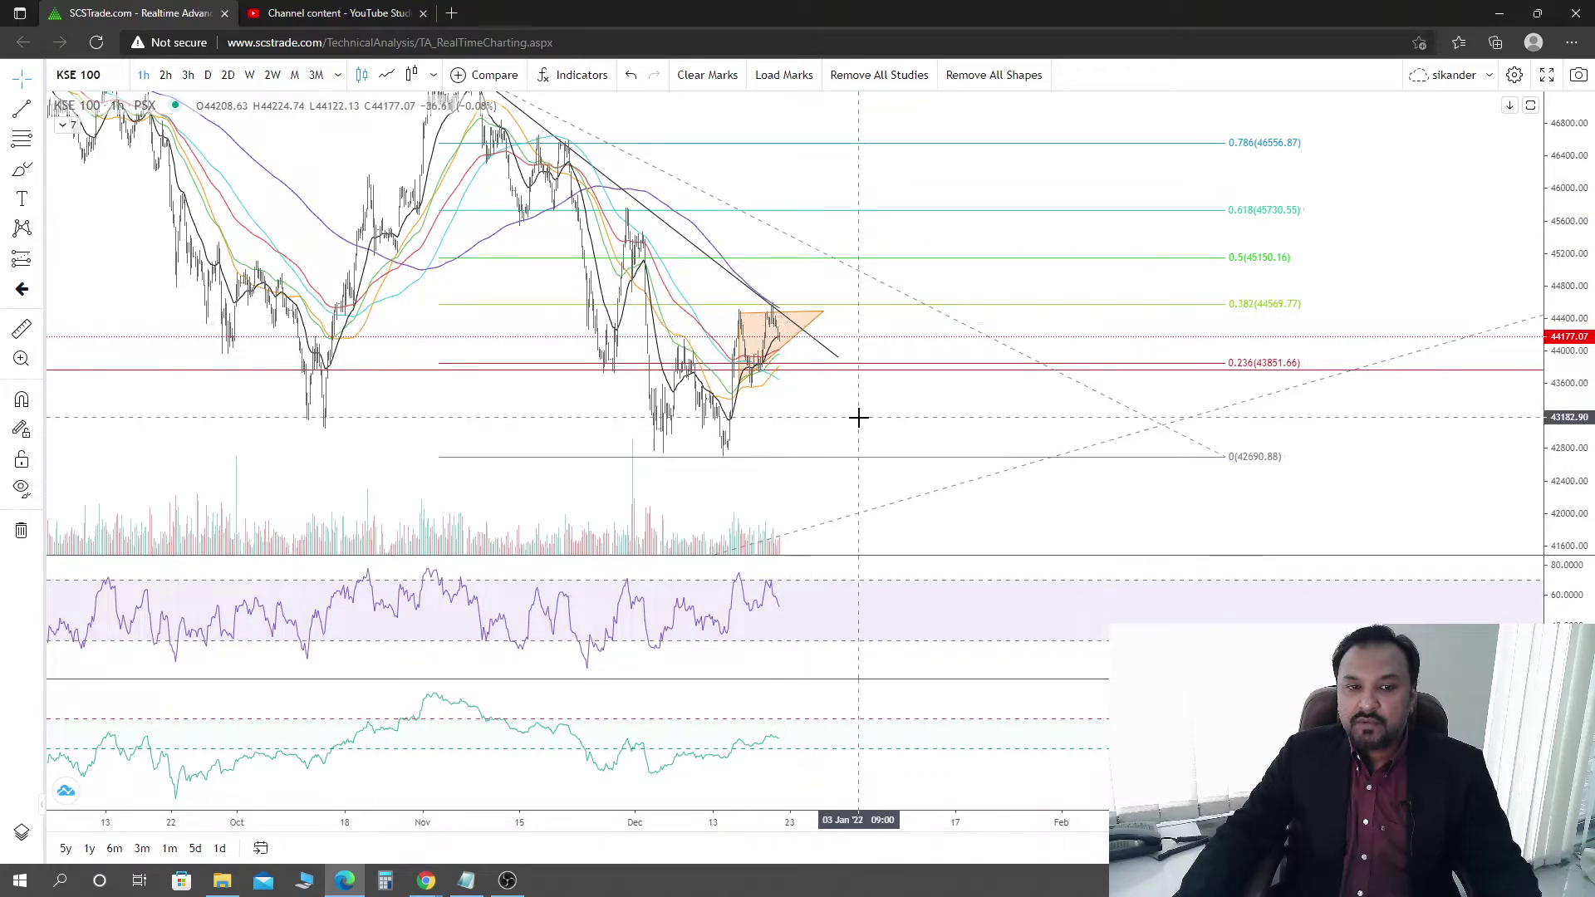
{"action": "scroll", "coordinate": [858, 416], "scroll_direction": "up", "scroll_amount": 2}
{"action": "left_click_drag", "start_coordinate": [752, 426], "coordinate": [1219, 434]}
{"action": "scroll", "coordinate": [1219, 442], "scroll_direction": "up", "scroll_amount": 1}
{"action": "scroll", "coordinate": [1220, 442], "scroll_direction": "up", "scroll_amount": 3}
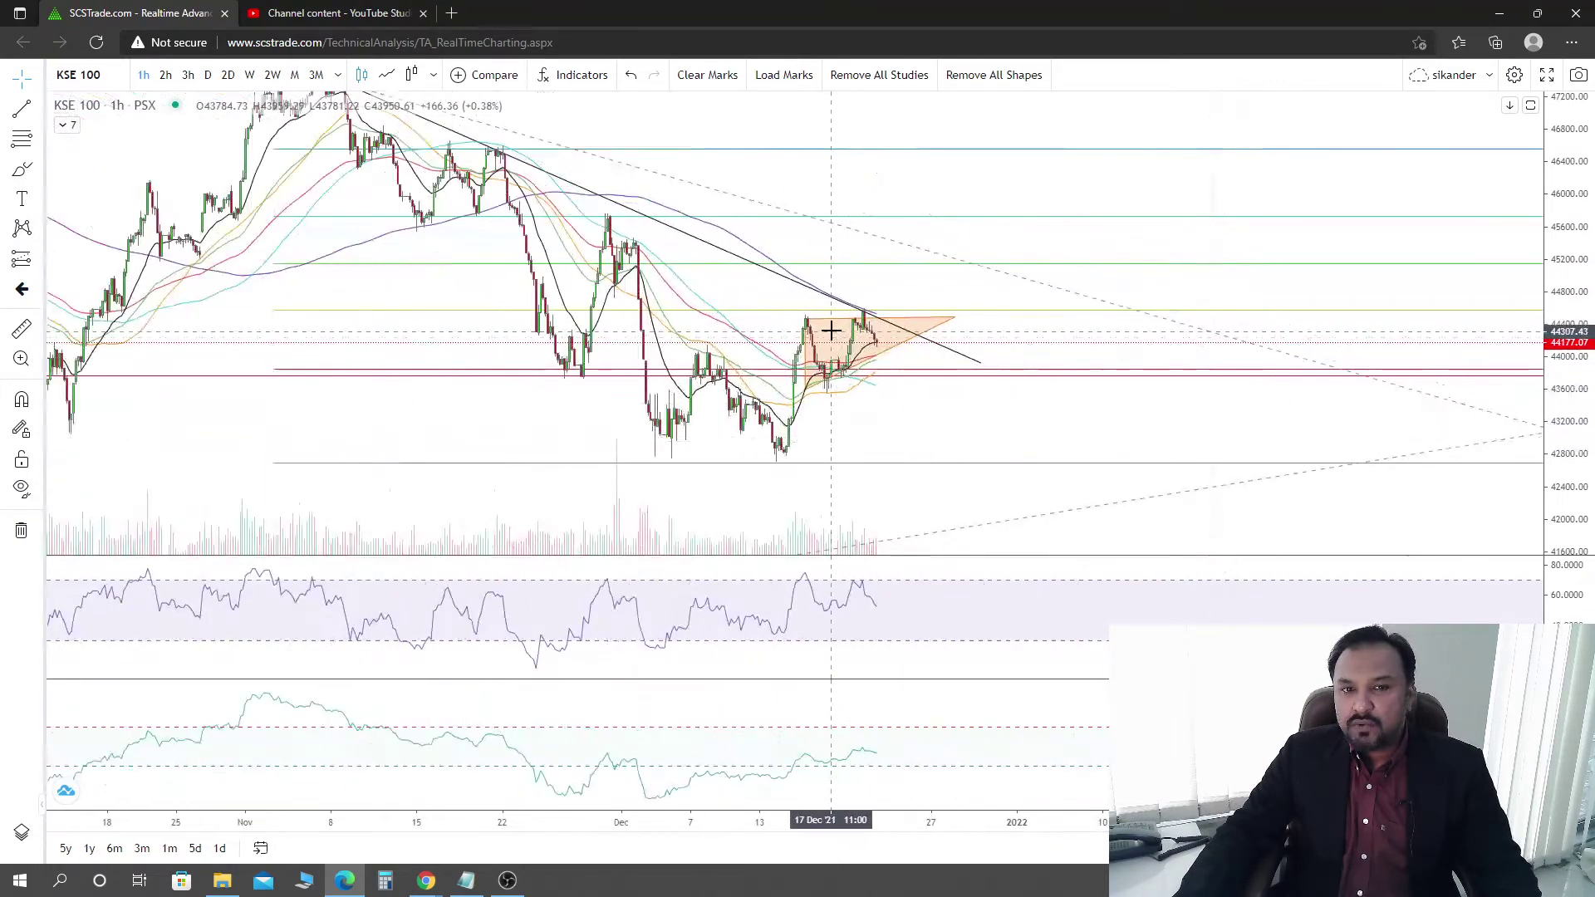
Step: Review the hourly price history back through 2020 against the horizontal Fibonacci levels below the current price
{"action": "scroll", "coordinate": [955, 427], "scroll_direction": "down", "scroll_amount": 2}
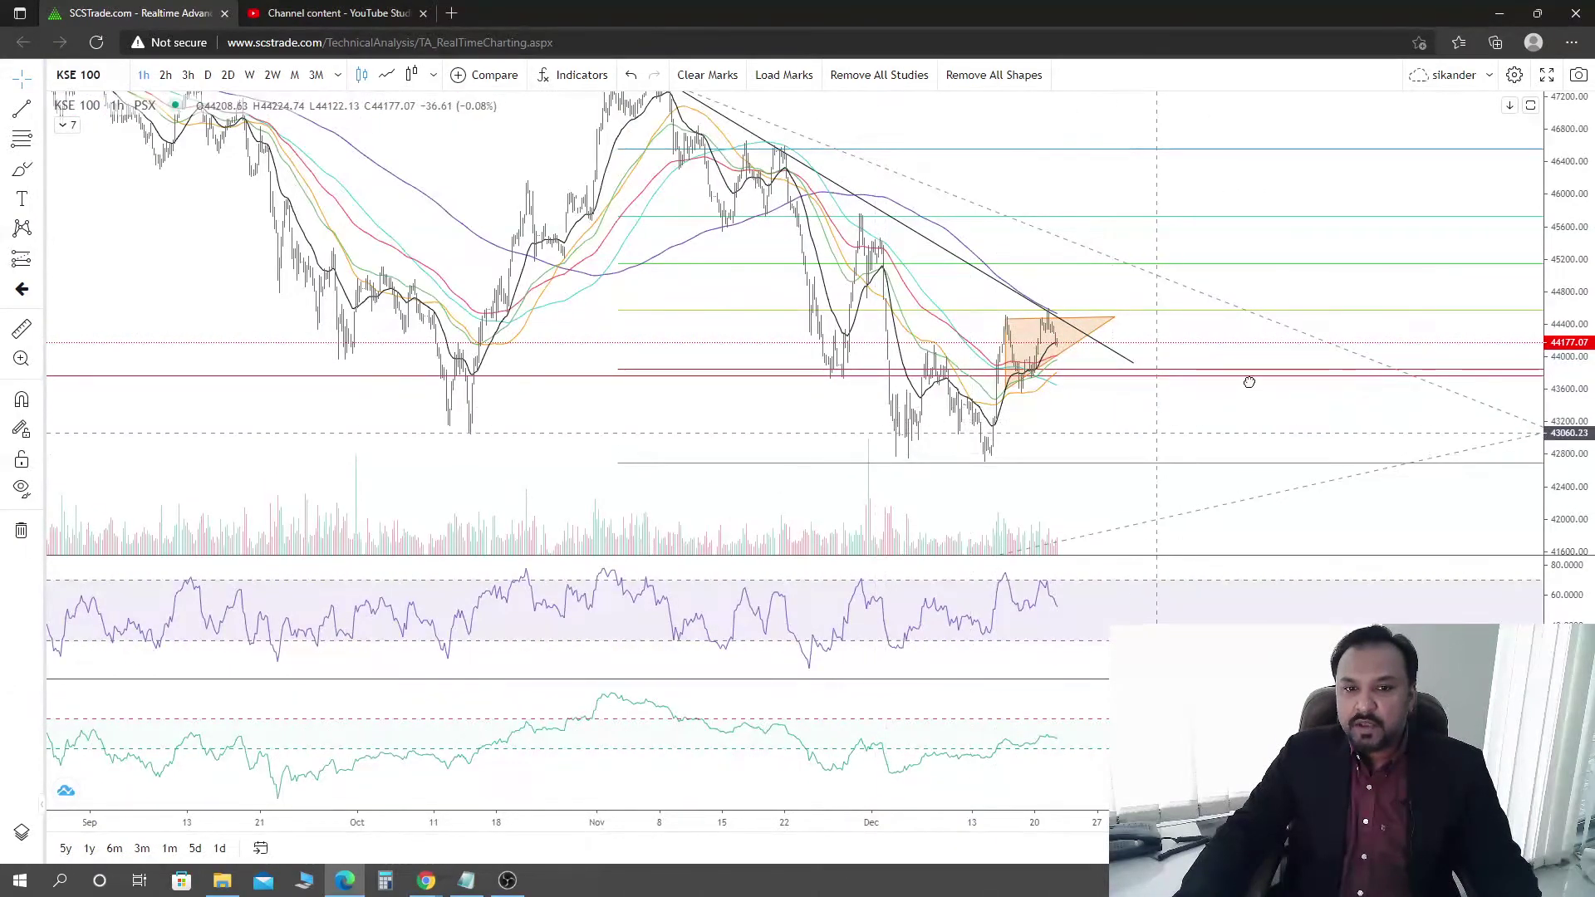
{"action": "left_click_drag", "start_coordinate": [1228, 397], "coordinate": [1253, 366]}
{"action": "scroll", "coordinate": [1107, 481], "scroll_direction": "down", "scroll_amount": 4}
{"action": "left_click_drag", "start_coordinate": [1556, 152], "coordinate": [1570, 443]}
{"action": "left_click_drag", "start_coordinate": [1397, 467], "coordinate": [1300, 496]}
{"action": "scroll", "coordinate": [1300, 496], "scroll_direction": "down", "scroll_amount": 2}
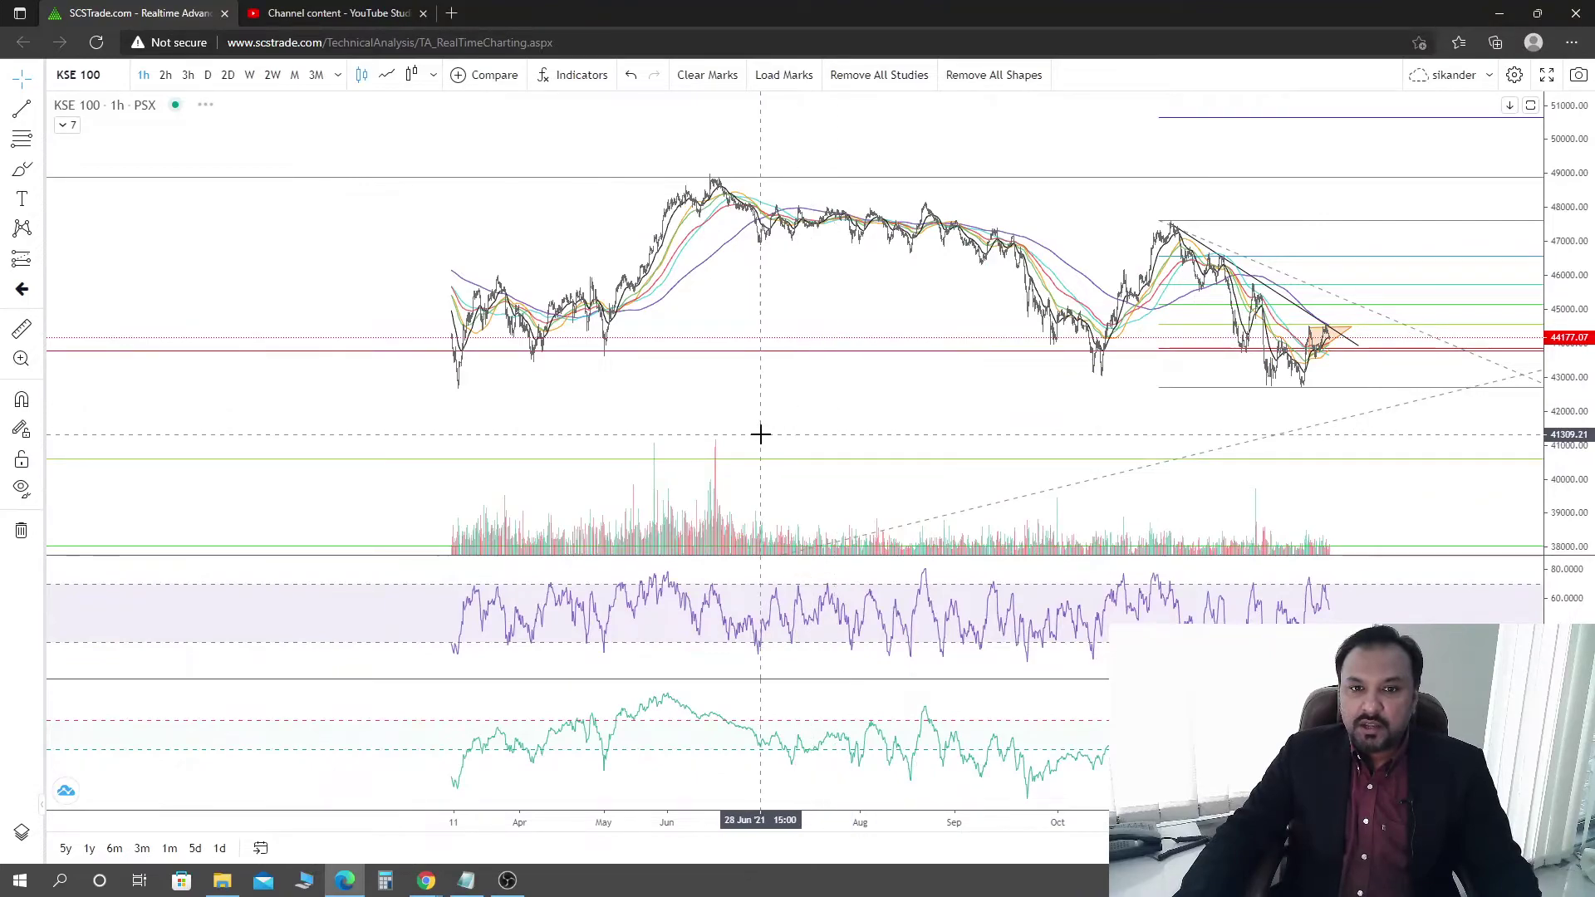
{"action": "left_click_drag", "start_coordinate": [648, 438], "coordinate": [964, 416]}
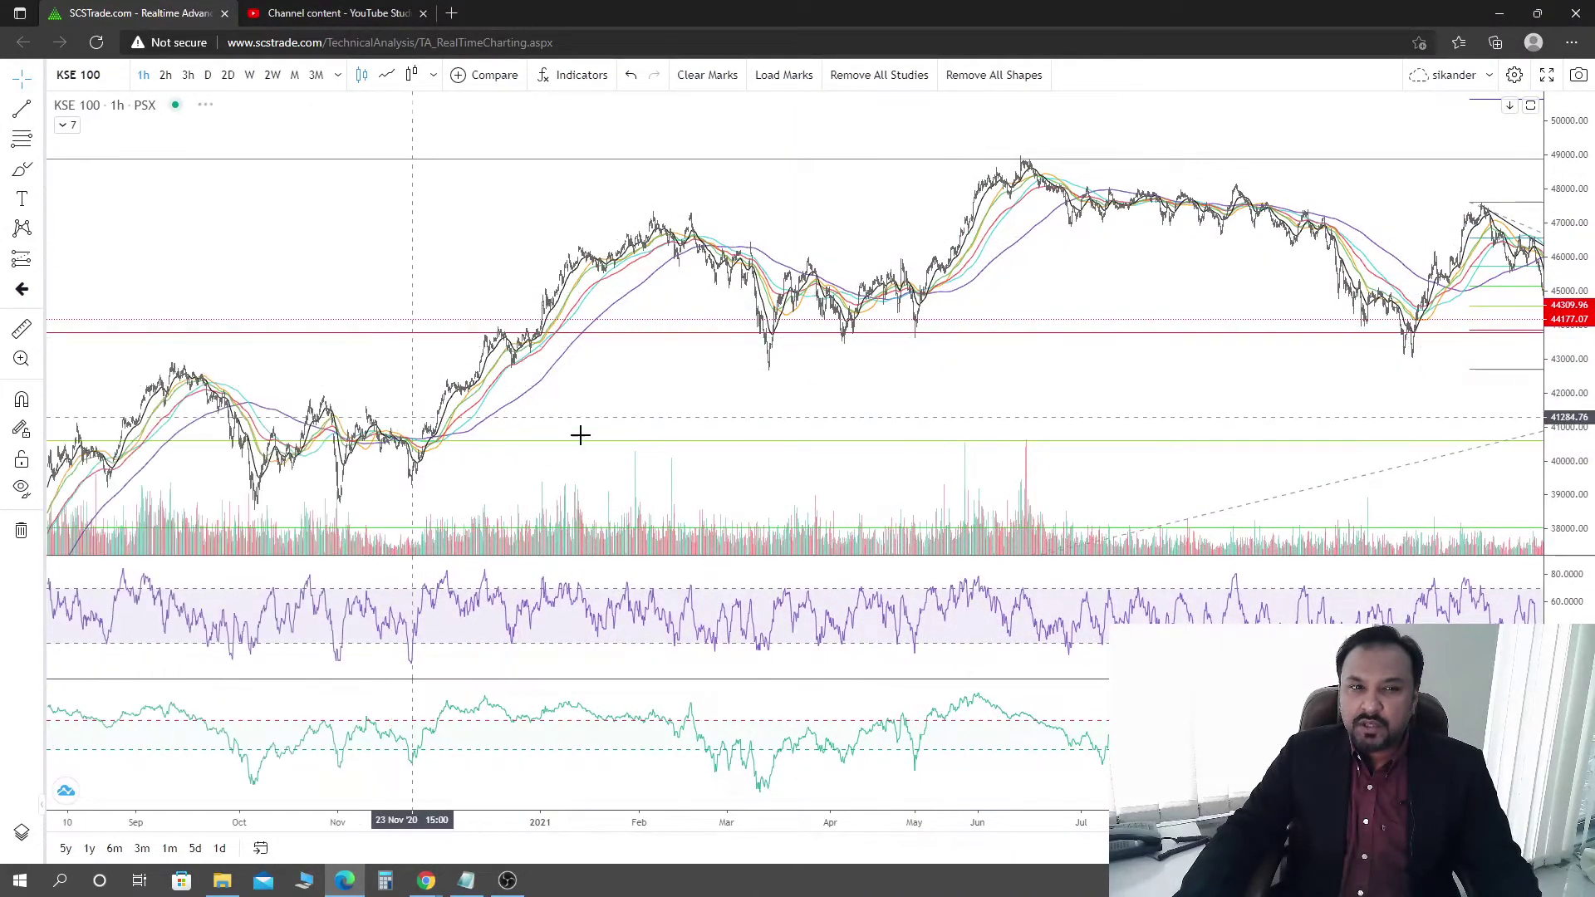
{"action": "left_click_drag", "start_coordinate": [753, 384], "coordinate": [1148, 245]}
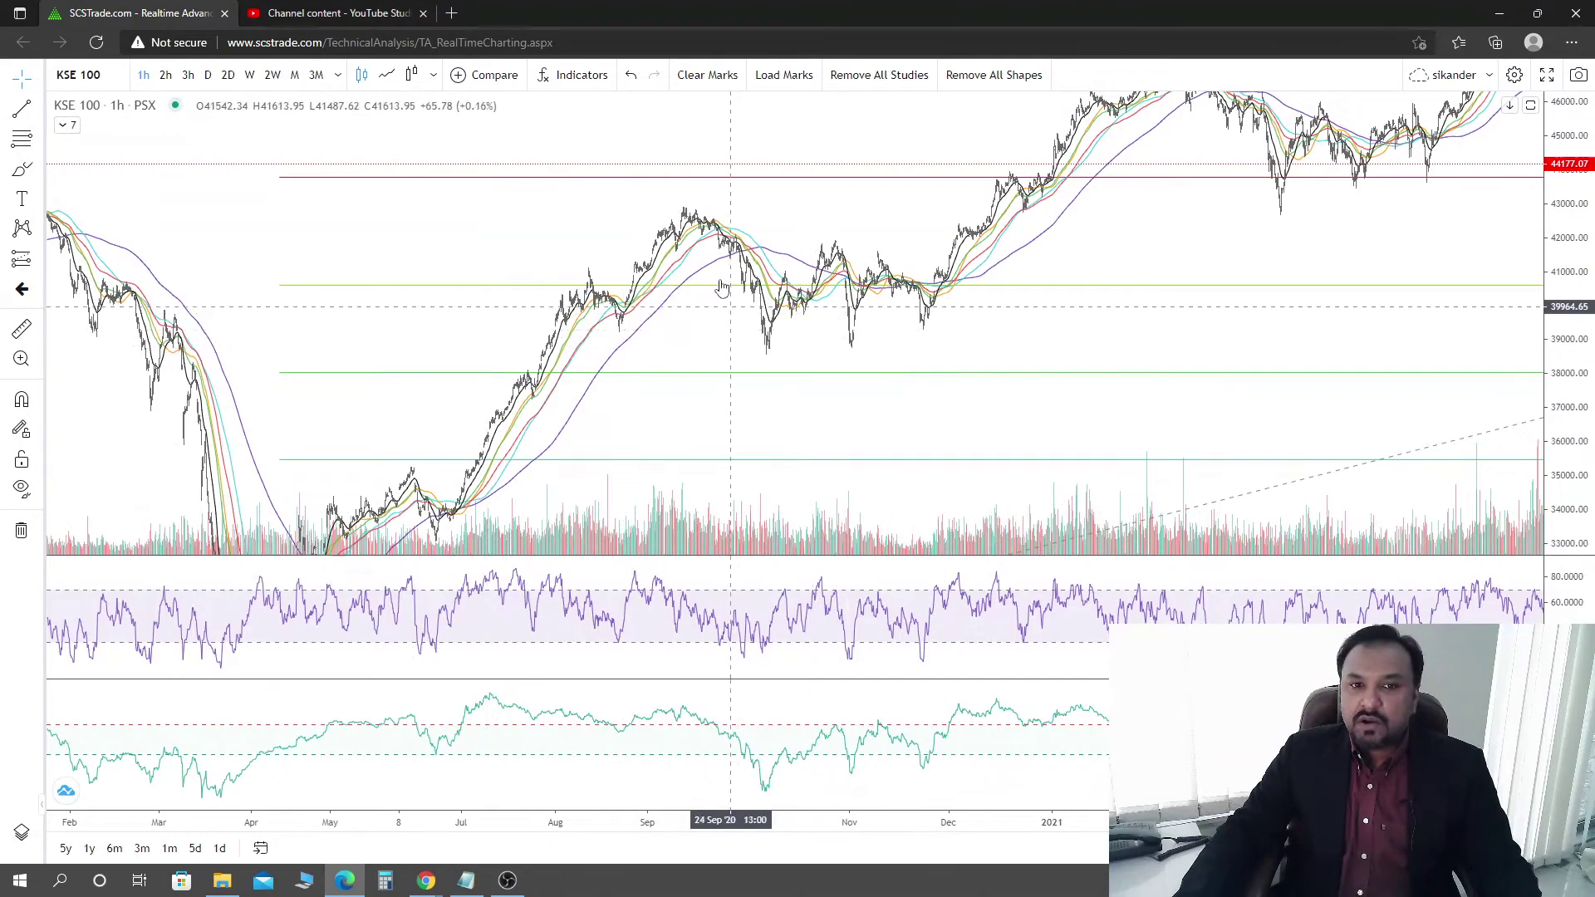
{"action": "left_click_drag", "start_coordinate": [1113, 338], "coordinate": [683, 412]}
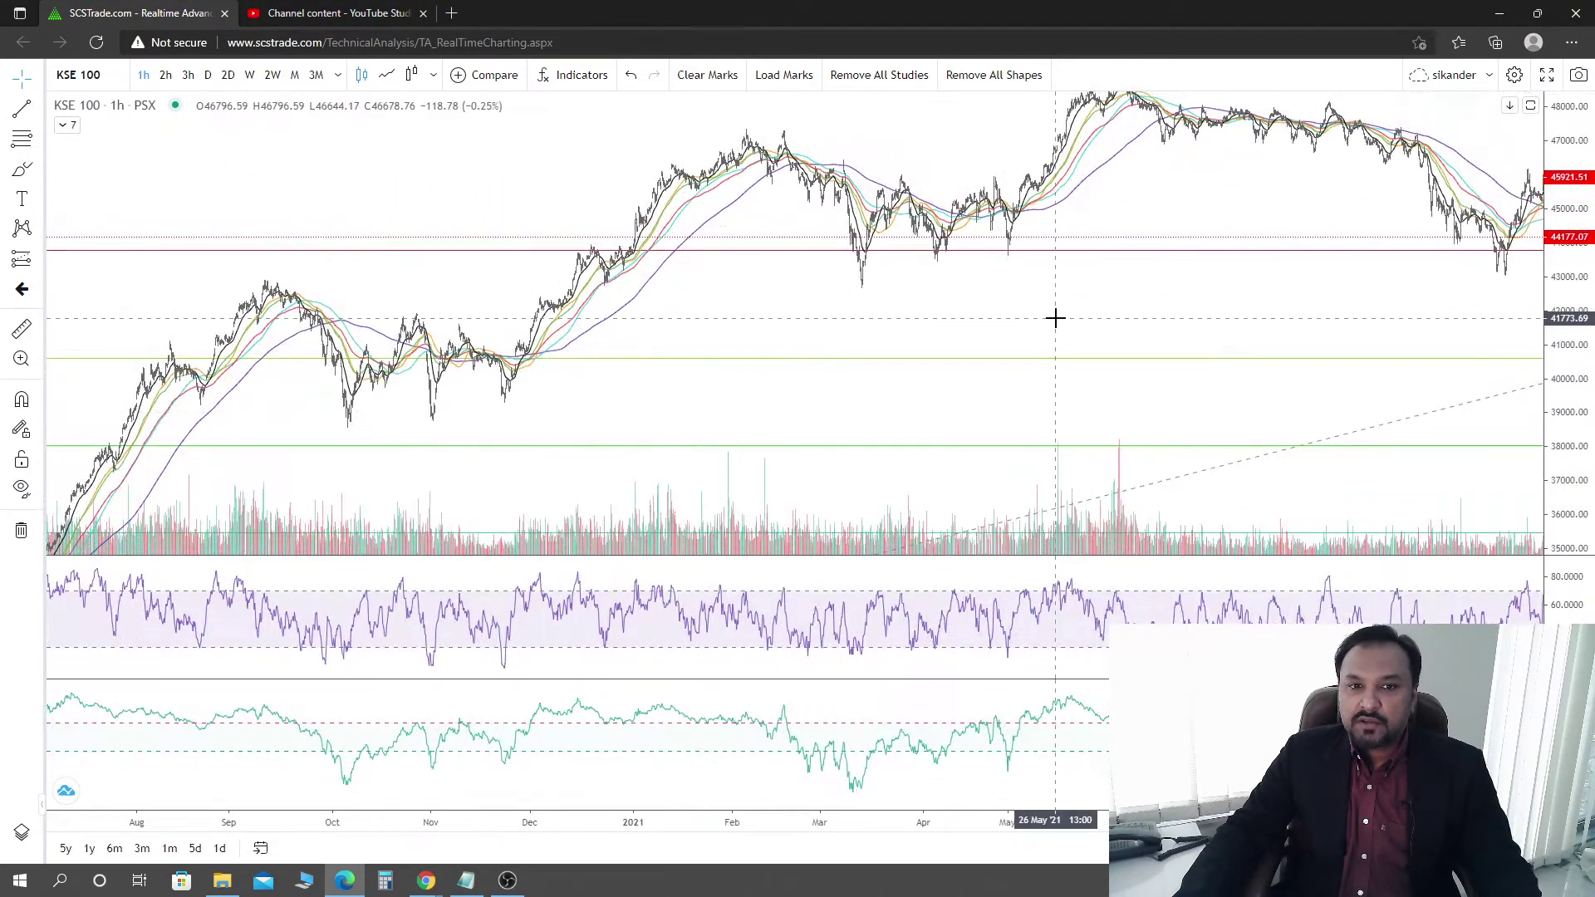
{"action": "left_click_drag", "start_coordinate": [1048, 319], "coordinate": [656, 420]}
Step: Examine where the descending trend line, the triangle and the November Fibonacci levels meet at the latest candles
{"action": "scroll", "coordinate": [1008, 456], "scroll_direction": "up", "scroll_amount": 5}
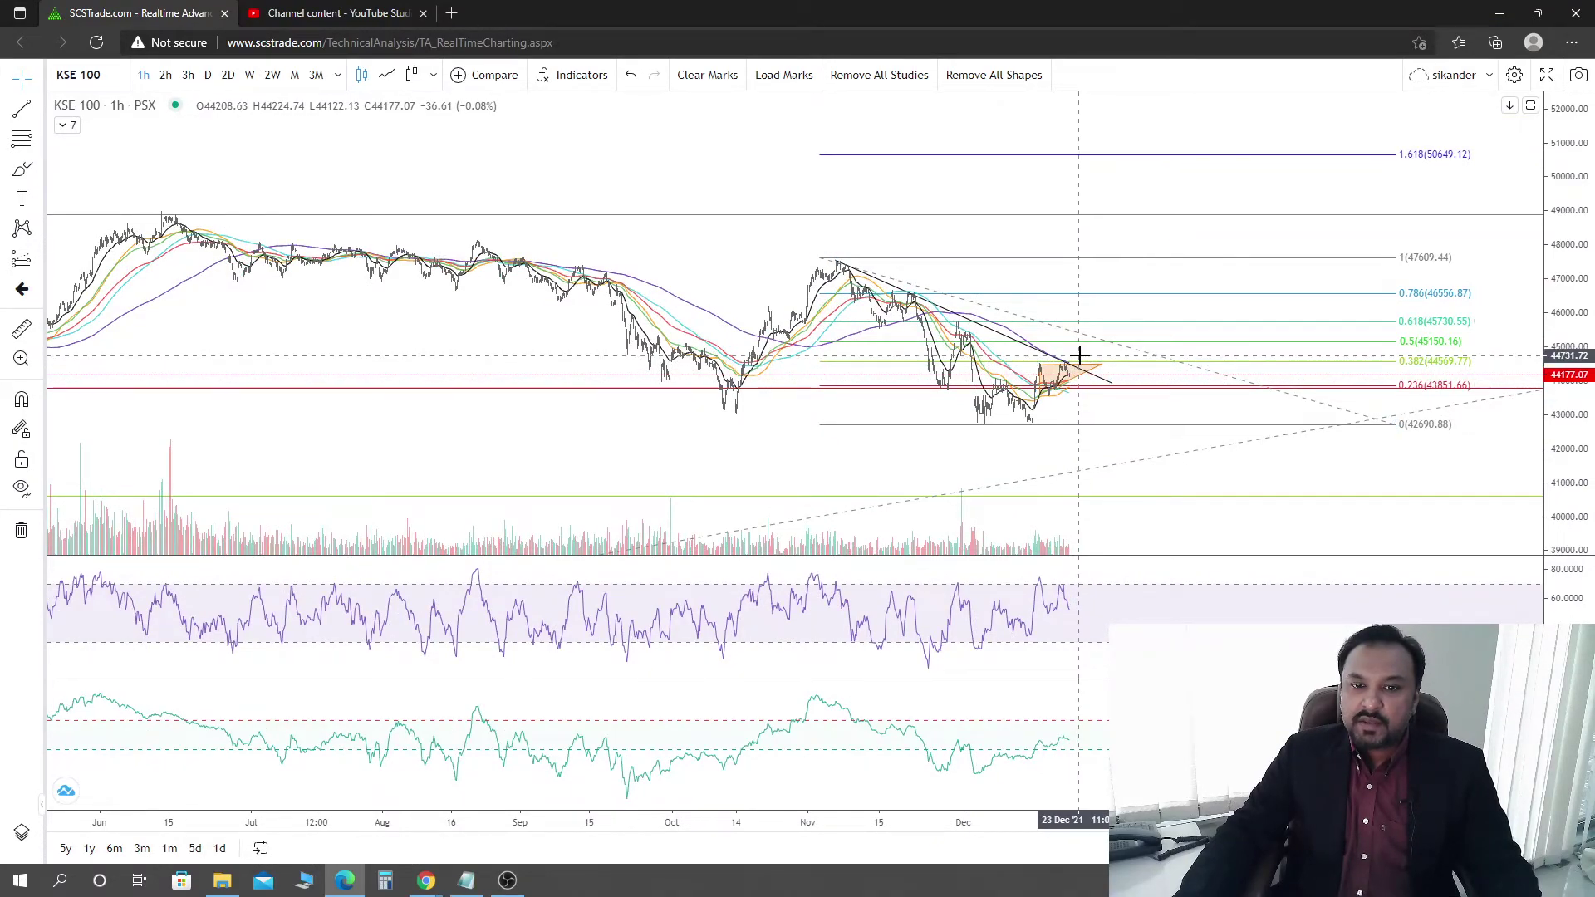
{"action": "scroll", "coordinate": [1079, 356], "scroll_direction": "up", "scroll_amount": 2}
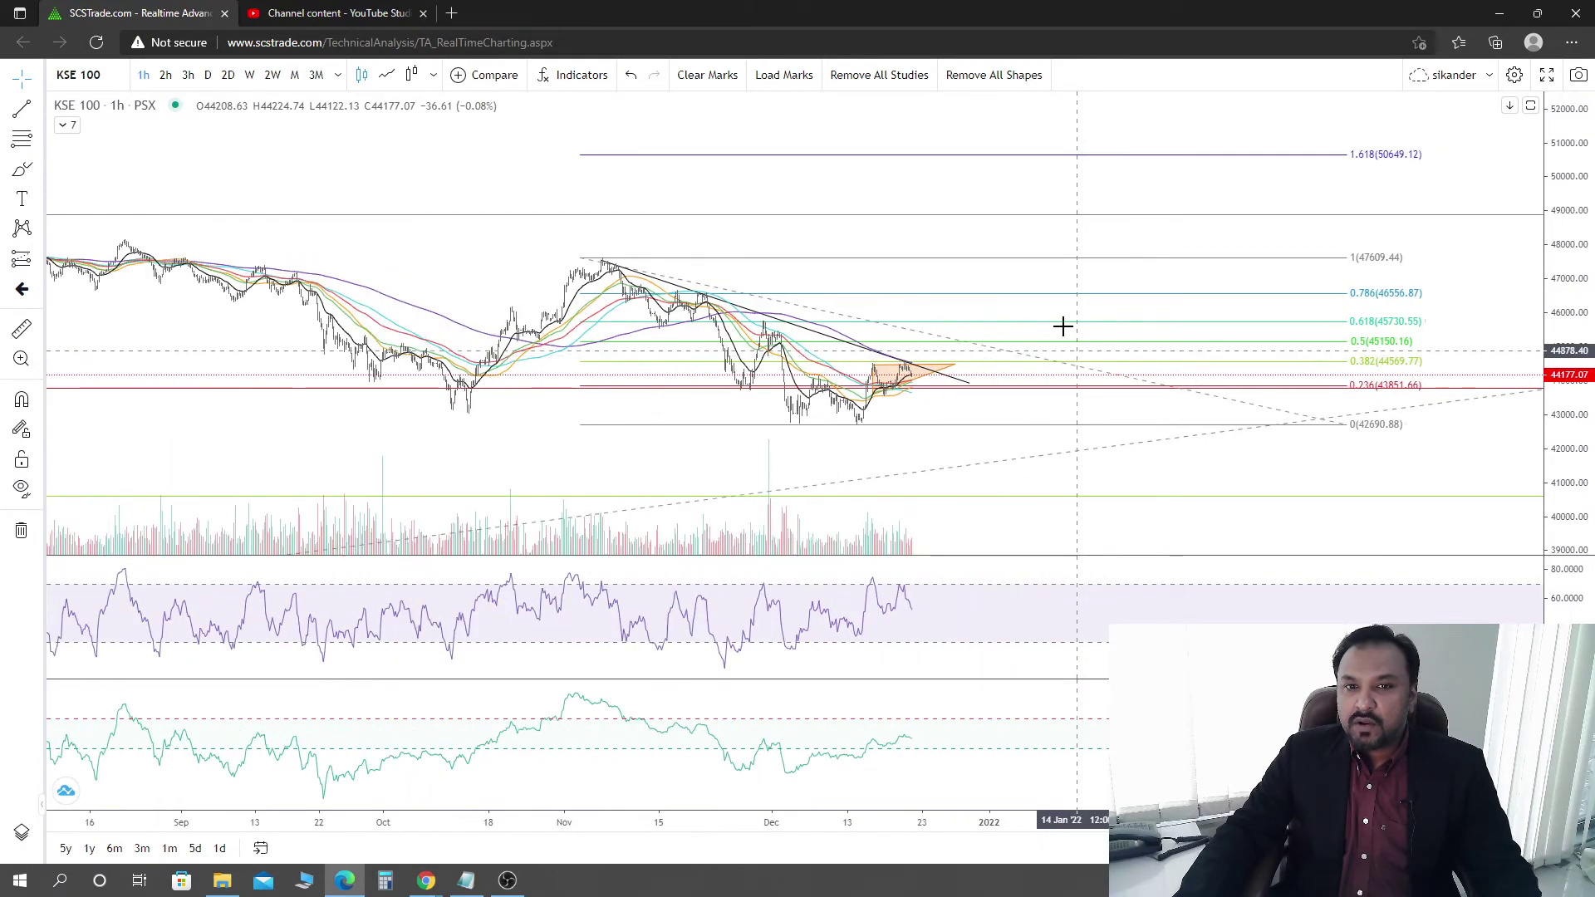
{"action": "scroll", "coordinate": [1026, 285], "scroll_direction": "up", "scroll_amount": 3}
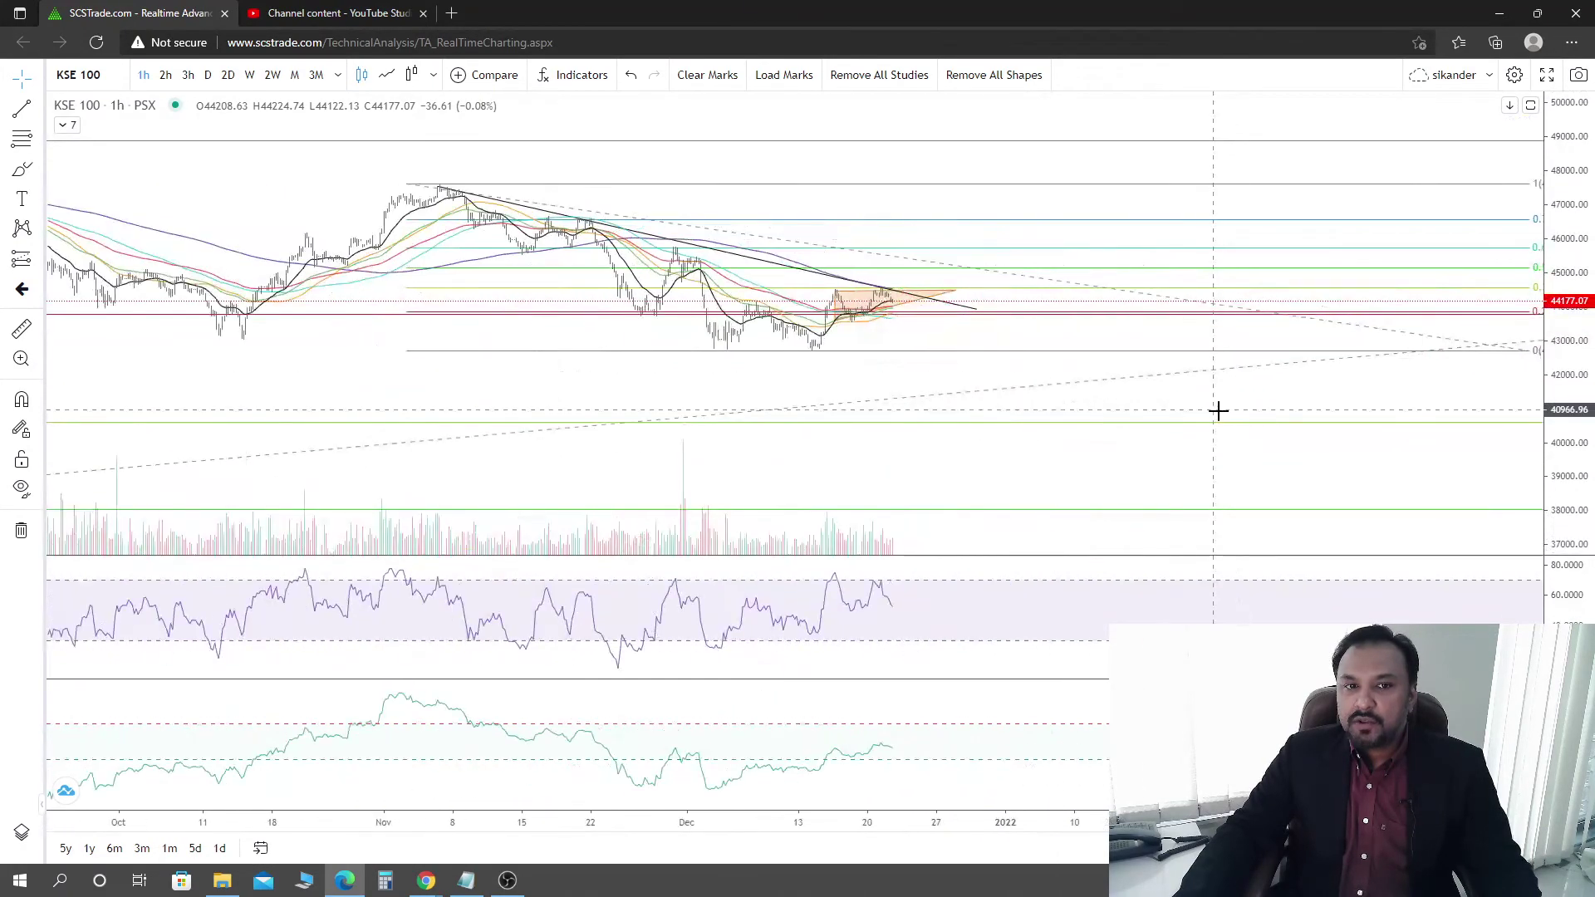
{"action": "left_click_drag", "start_coordinate": [1570, 461], "coordinate": [1570, 419]}
{"action": "left_click_drag", "start_coordinate": [1267, 427], "coordinate": [1471, 503]}
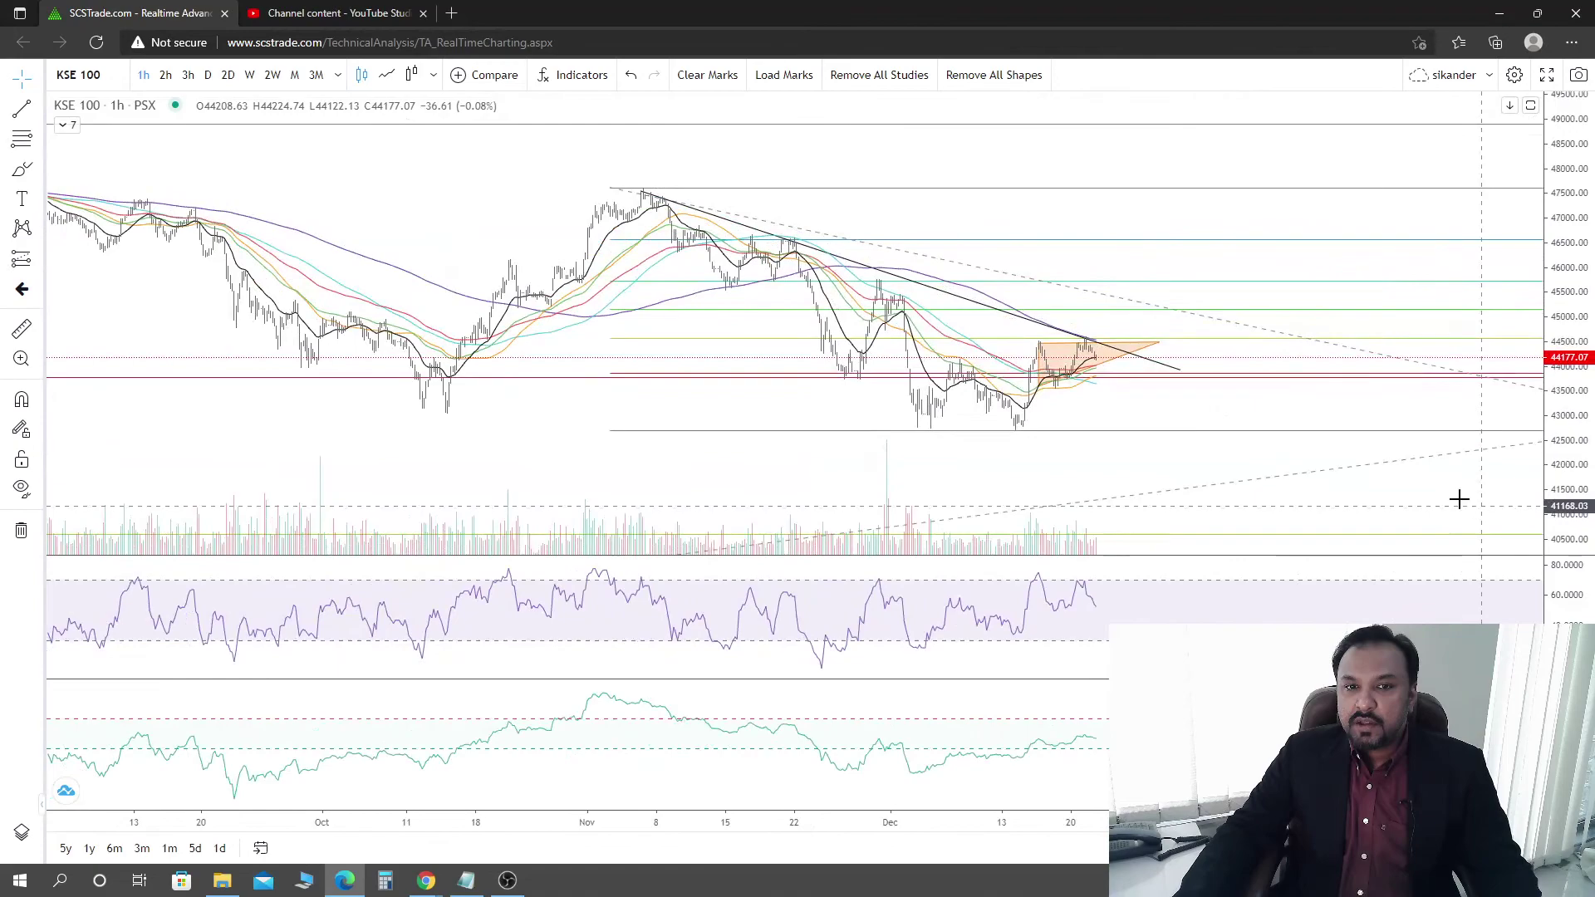
{"action": "scroll", "coordinate": [1309, 481], "scroll_direction": "up", "scroll_amount": 3}
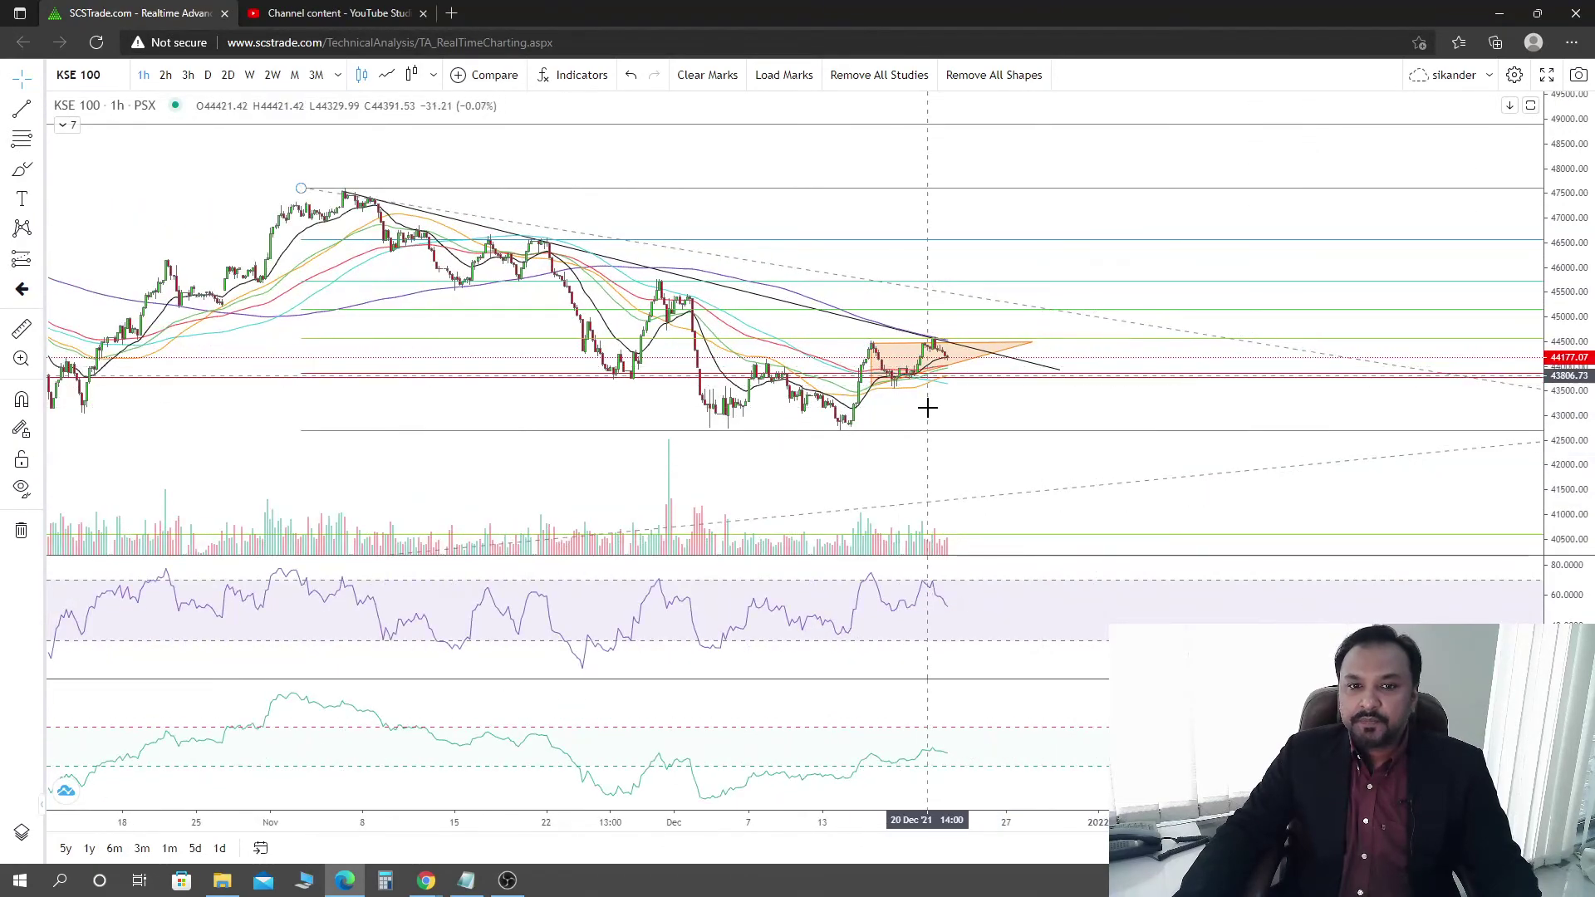
{"action": "scroll", "coordinate": [921, 411], "scroll_direction": "up", "scroll_amount": 1}
{"action": "left_click_drag", "start_coordinate": [921, 411], "coordinate": [1363, 423]}
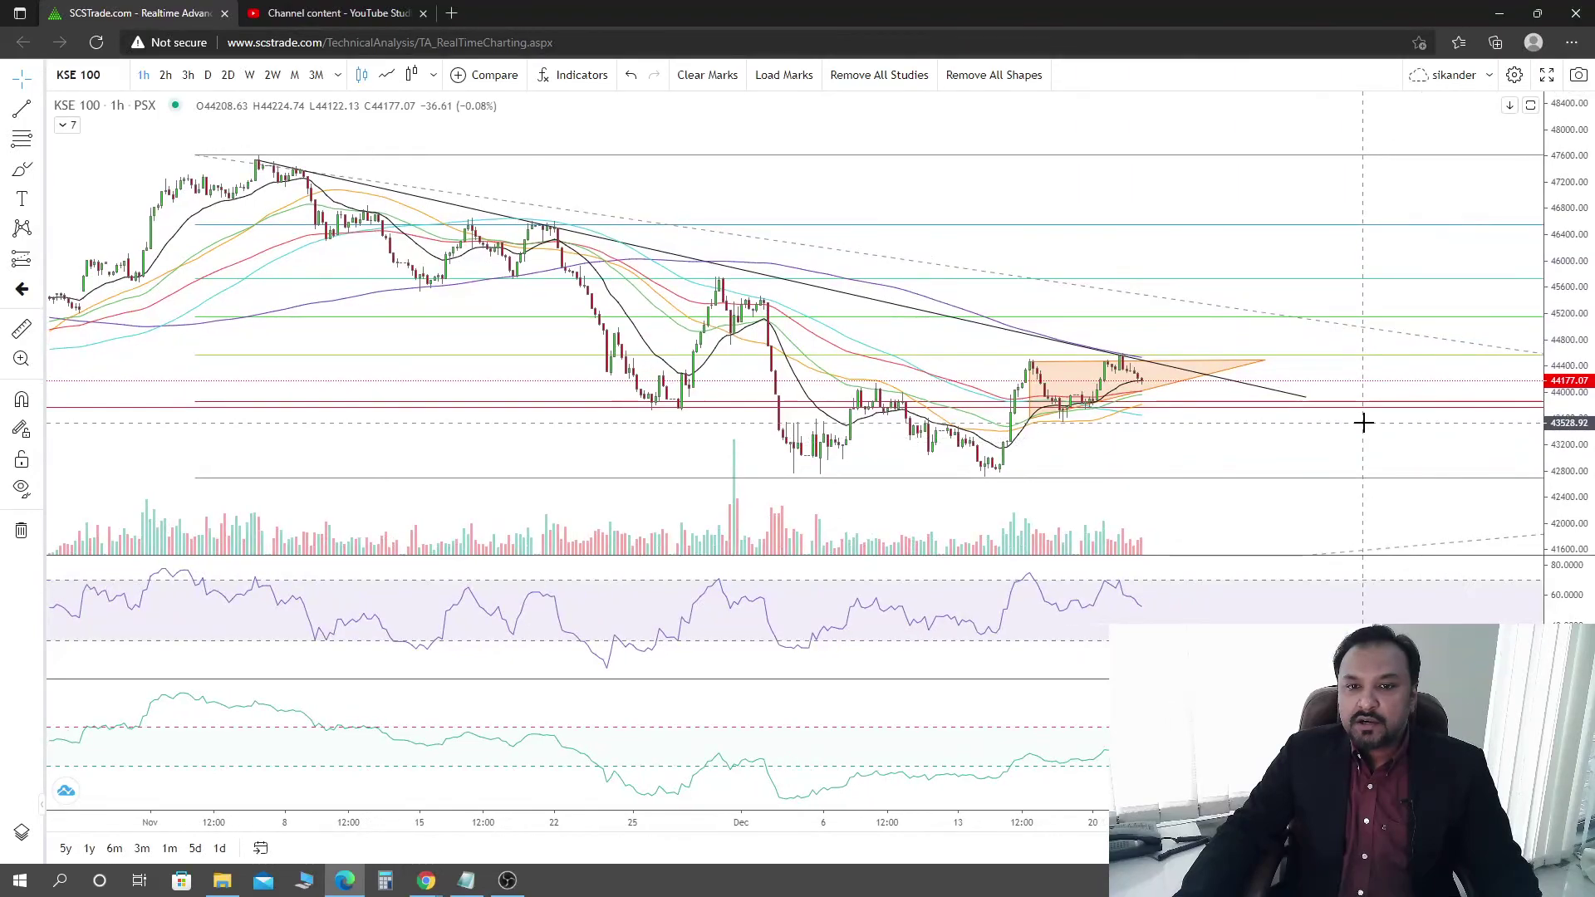